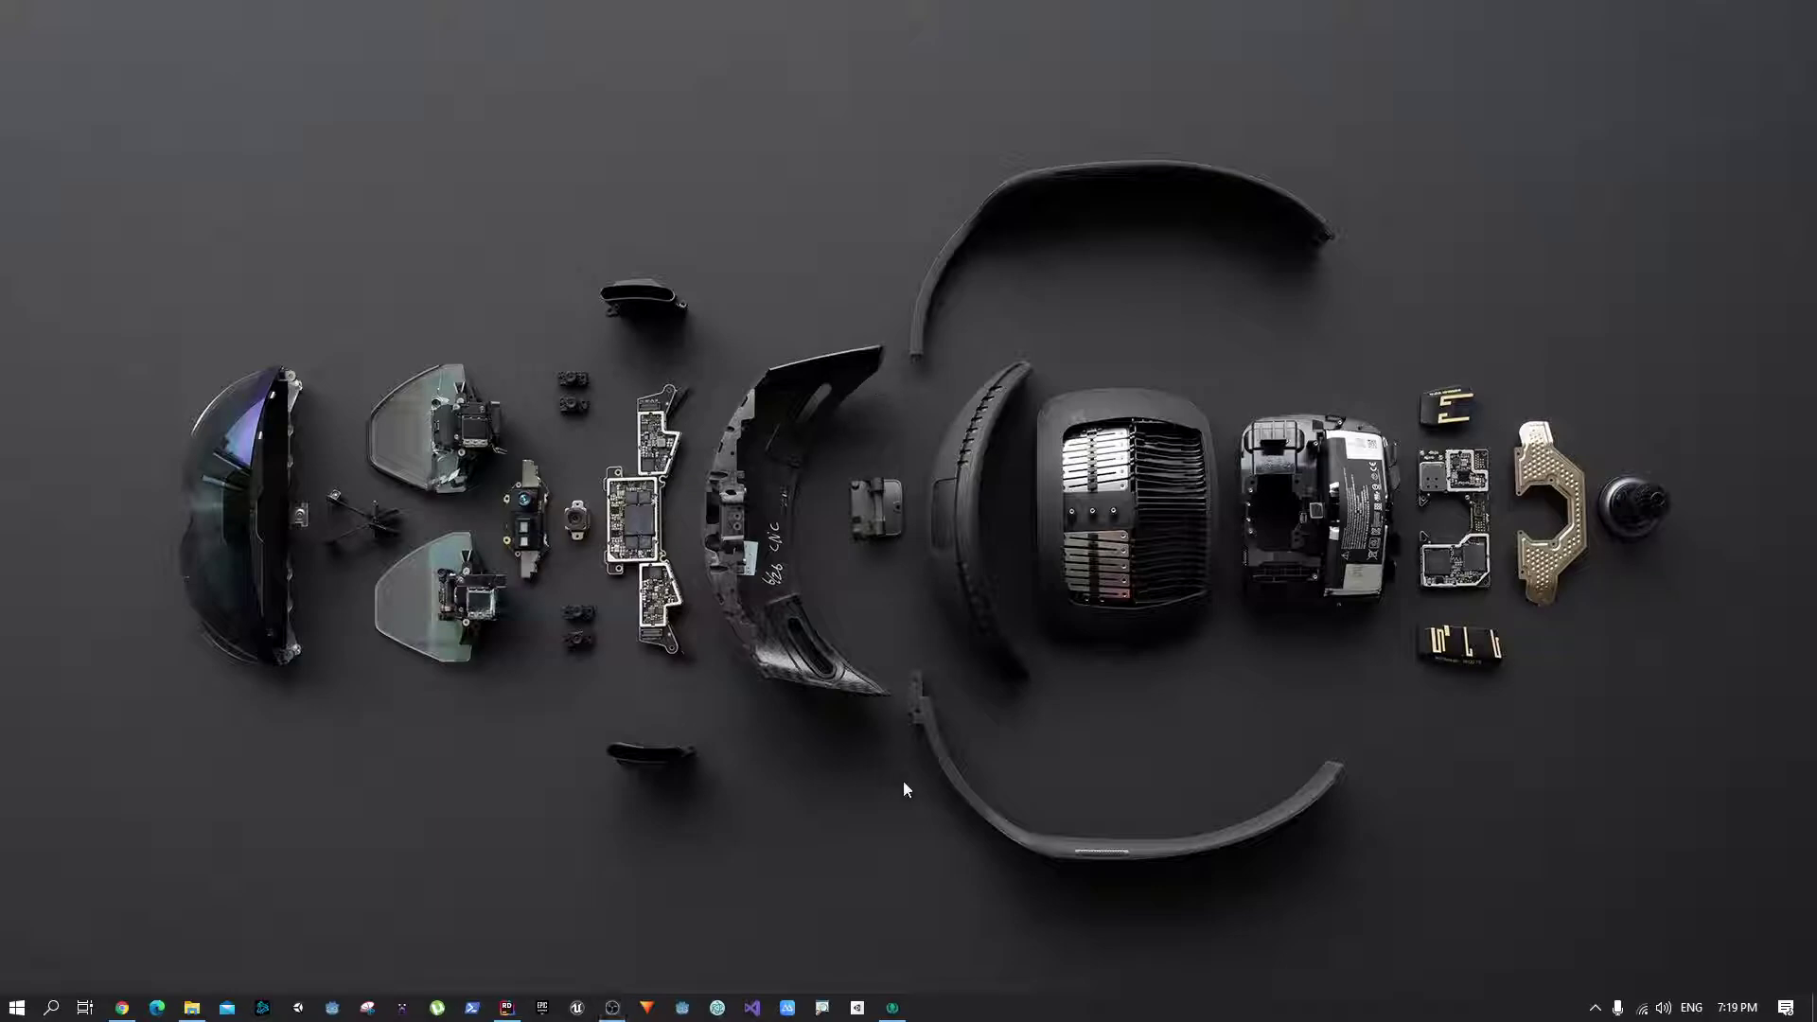
Open the FurnitureAR project from Unity Hub with its Unity version set to 2020.2.3f1, accepting the version change
left_click(893, 1007)
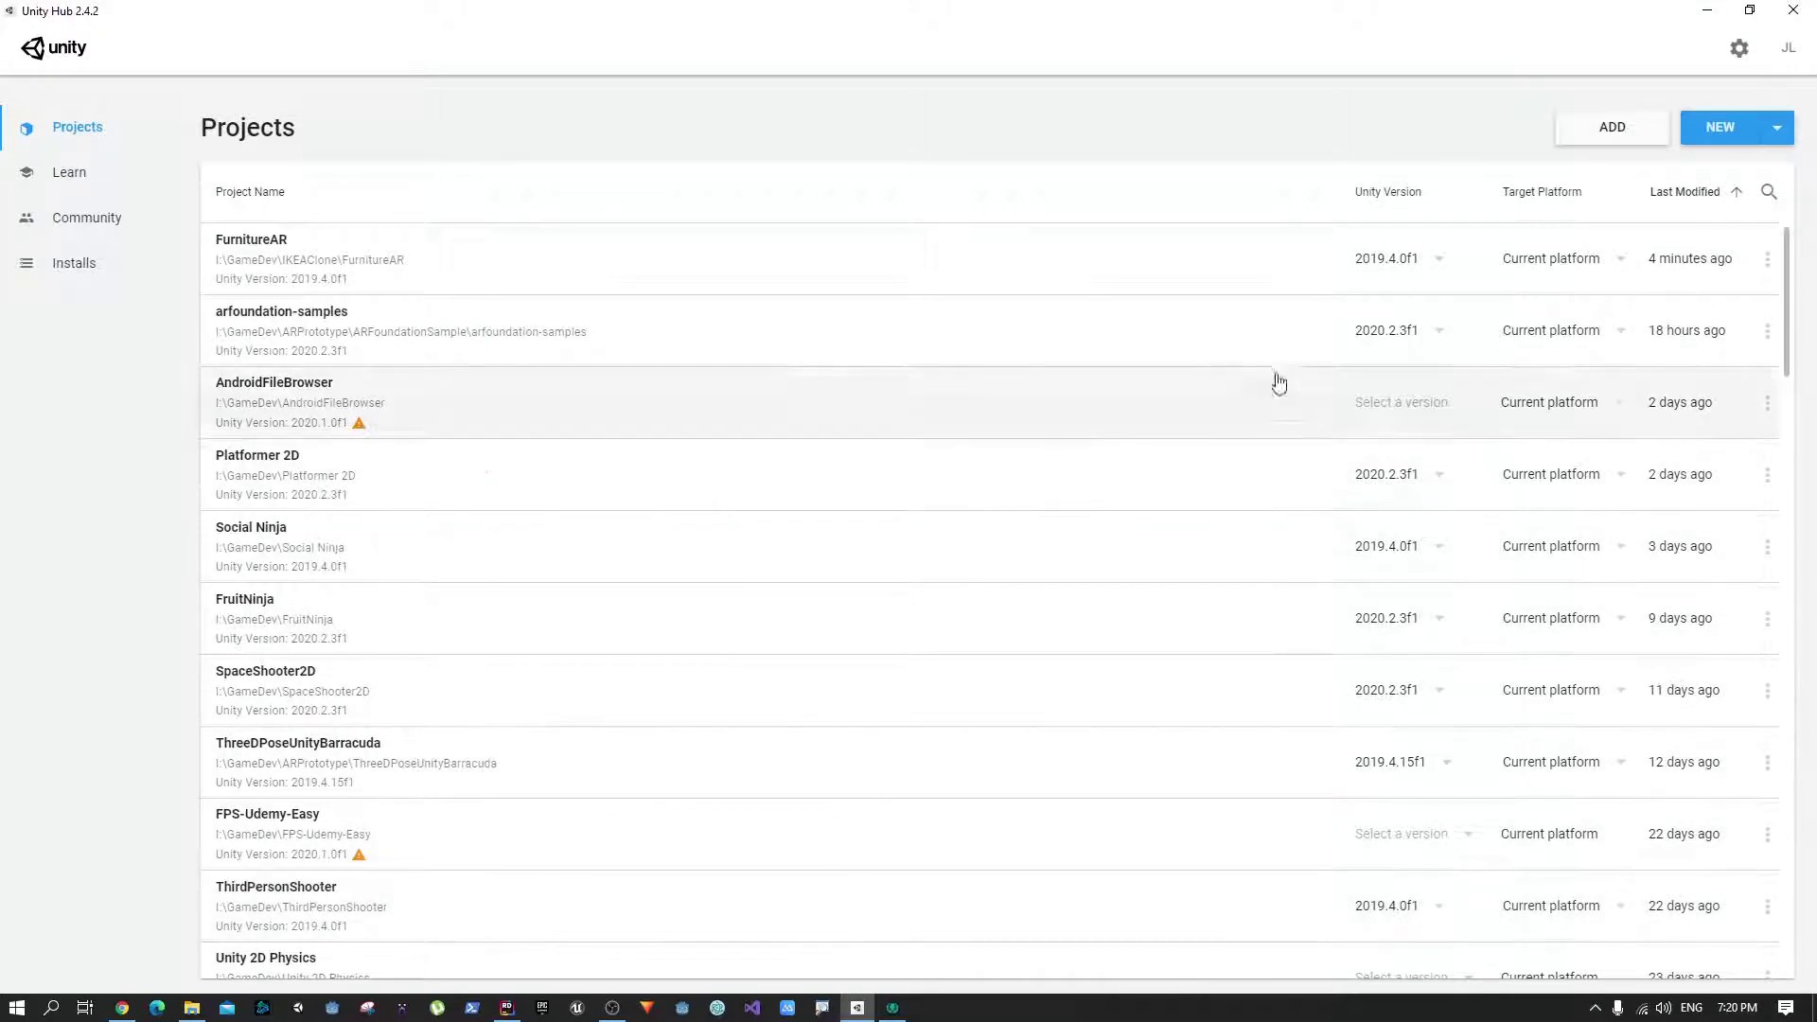
left_click(1391, 274)
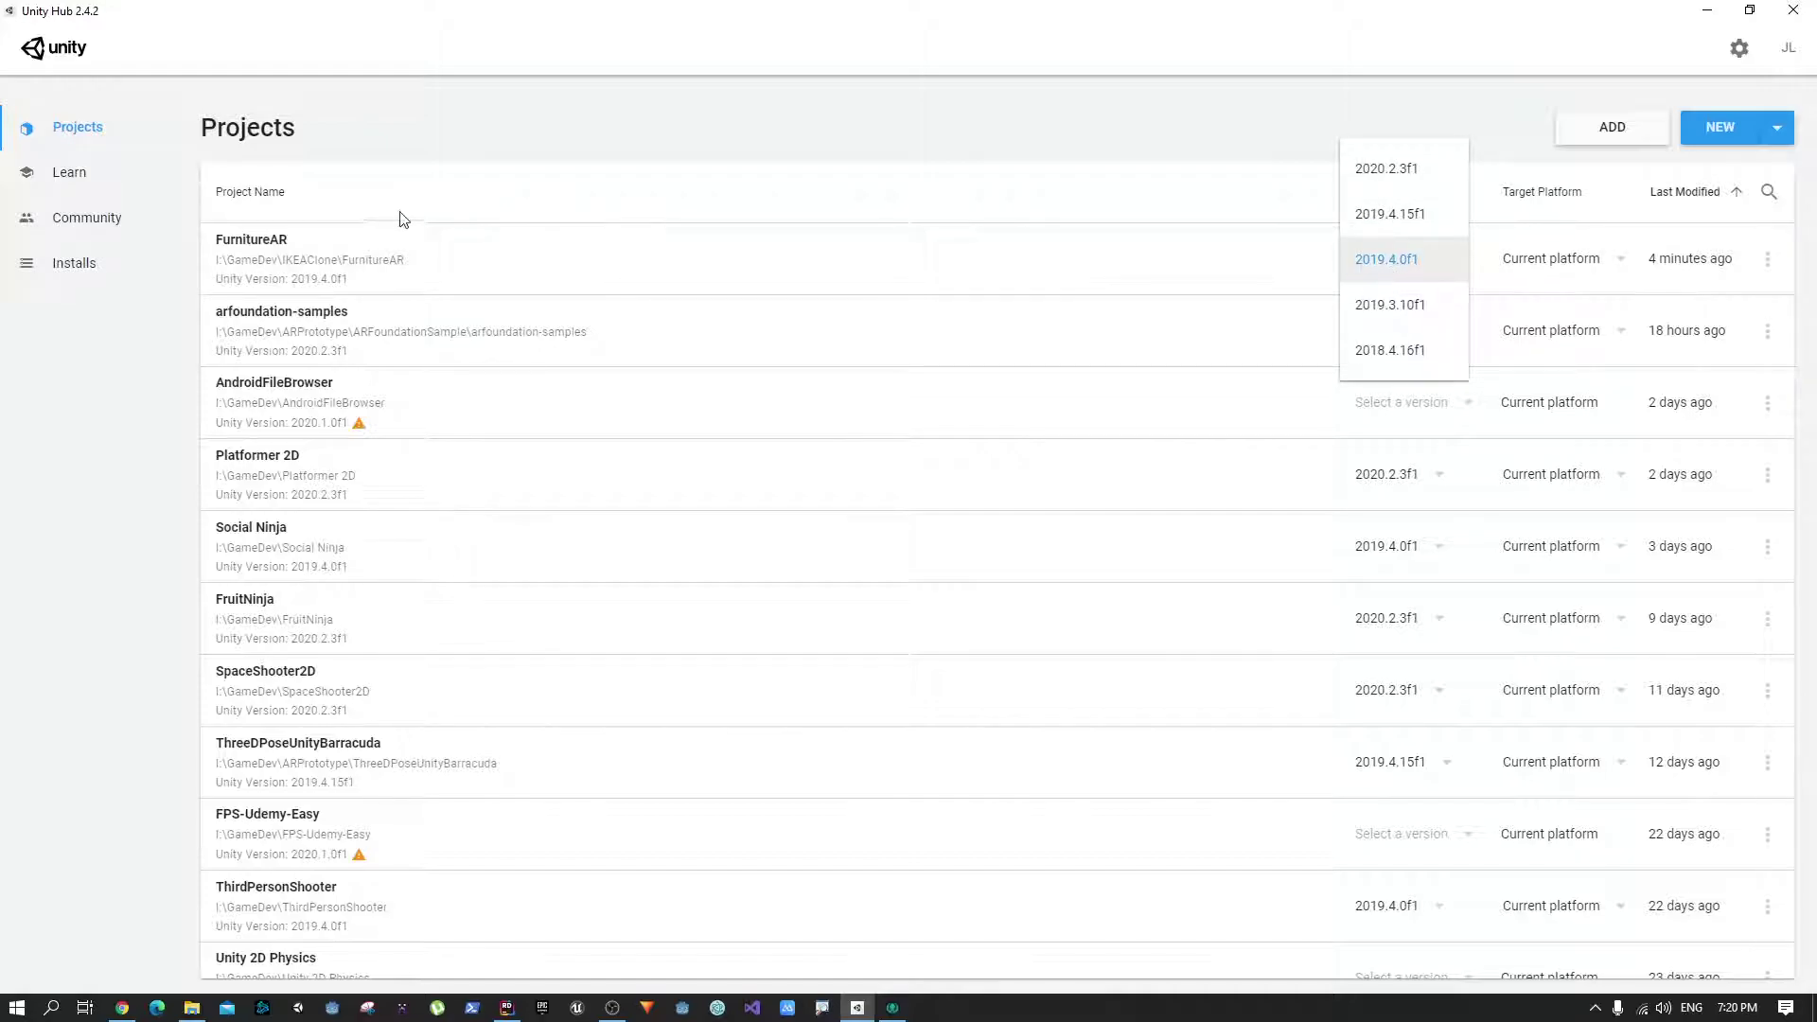
left_click(415, 183)
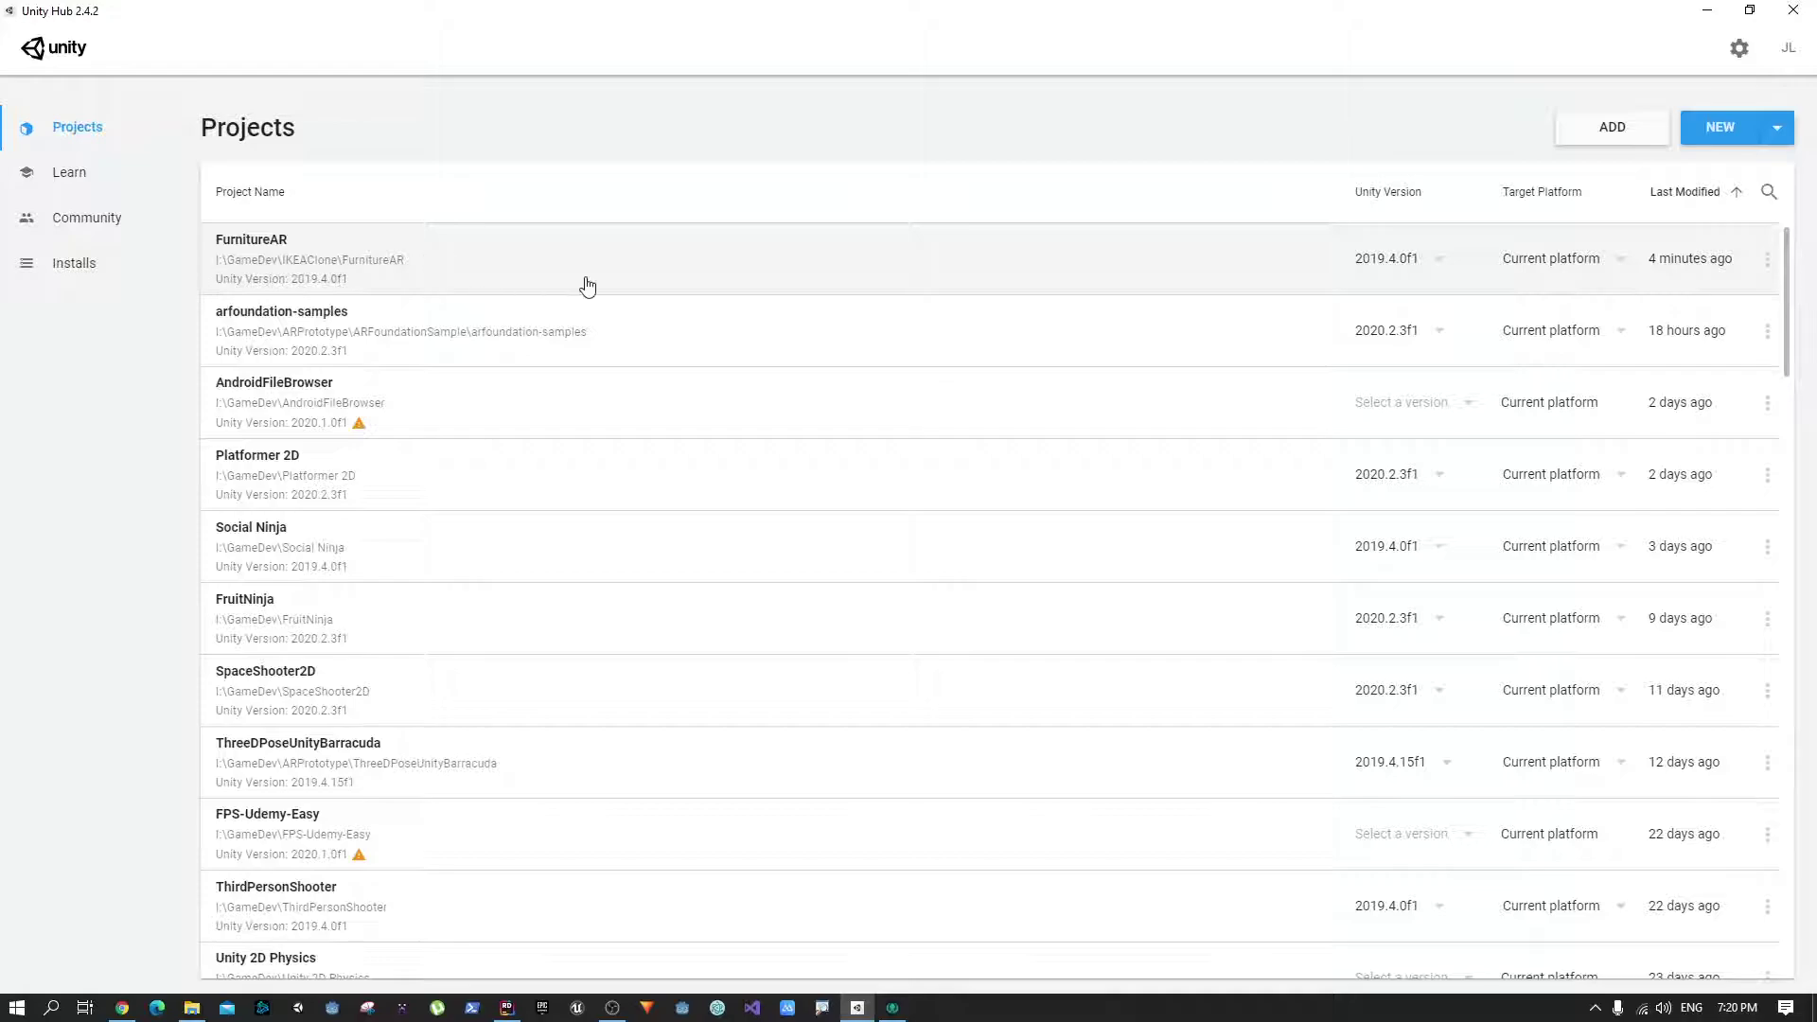
left_click(1386, 267)
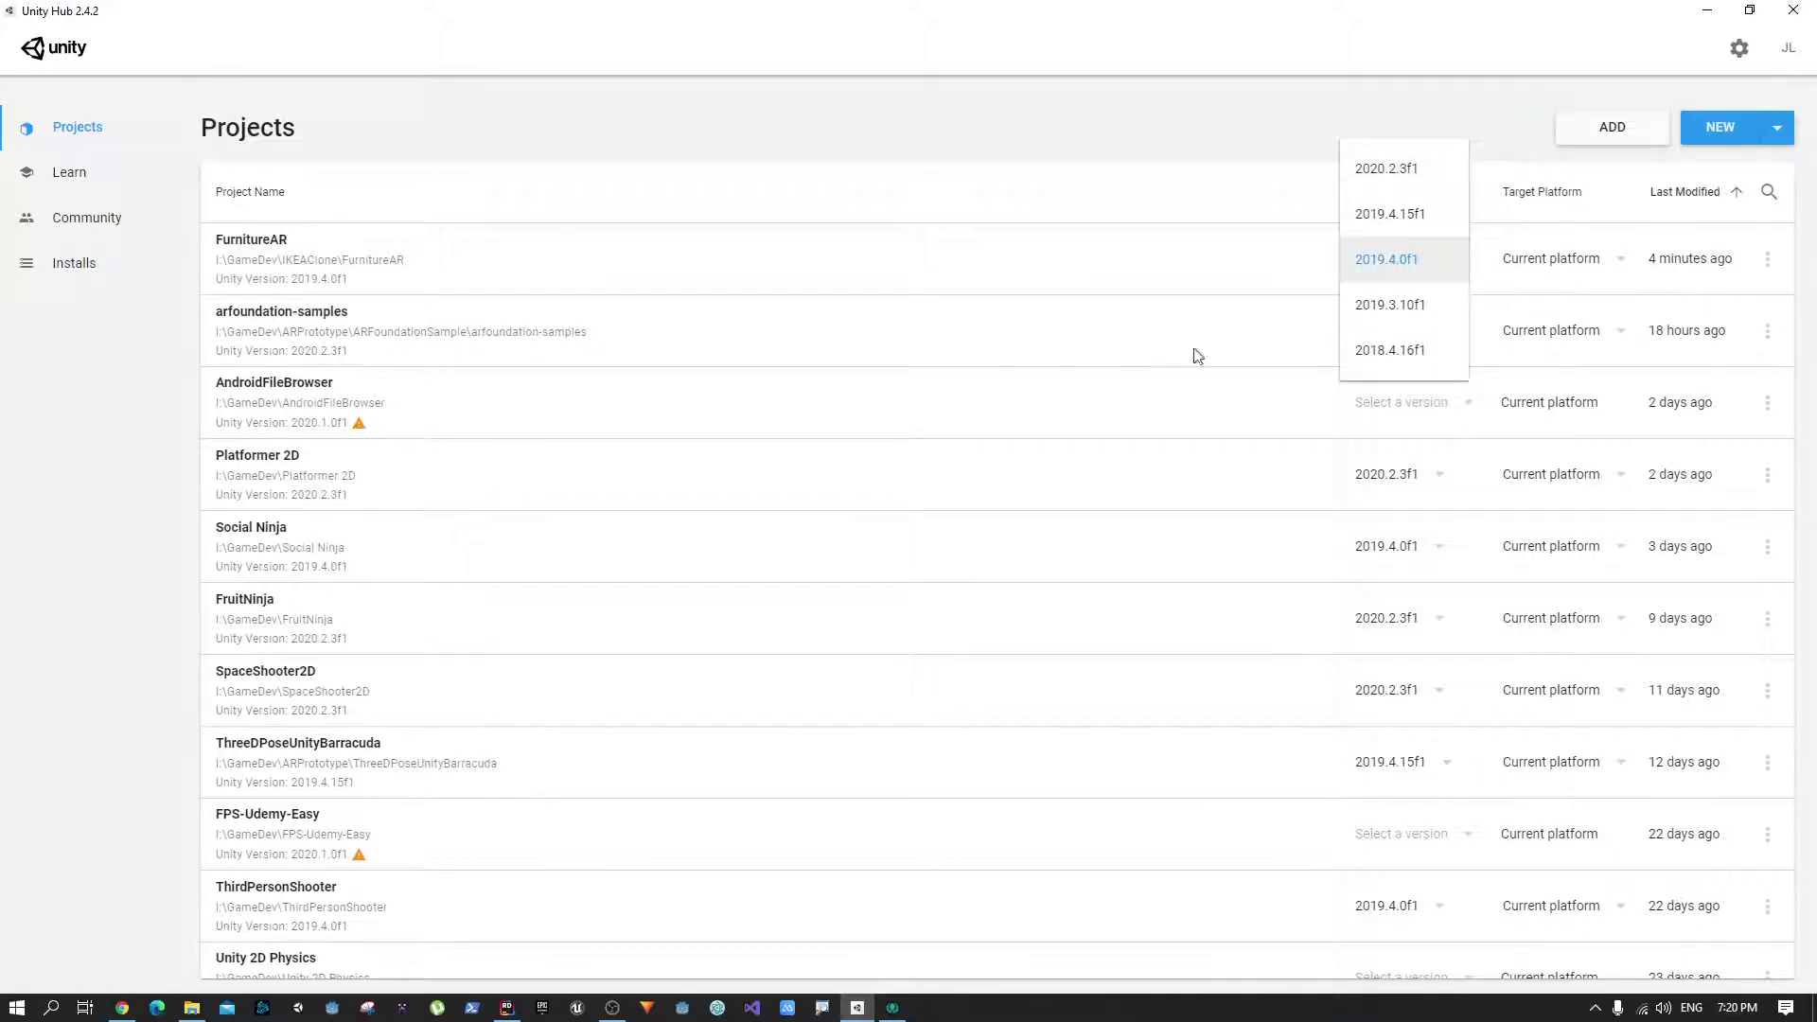
left_click(1408, 180)
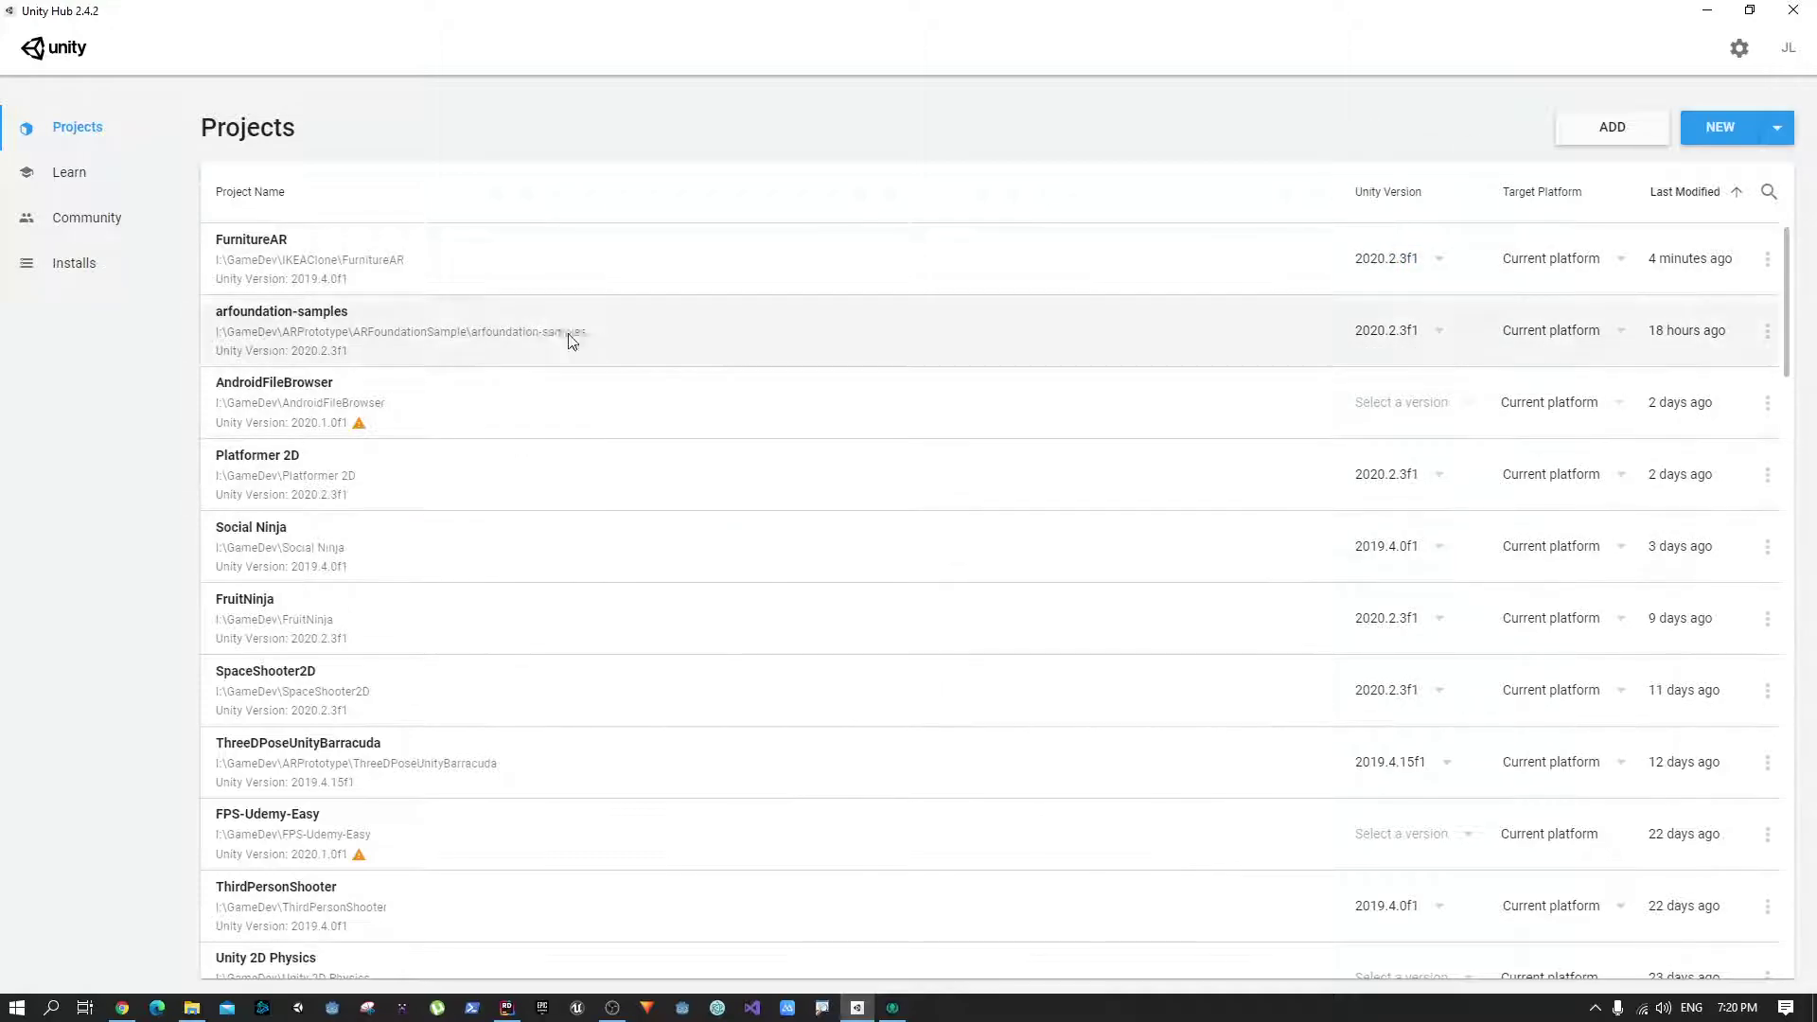
left_click(467, 260)
left_click(1250, 593)
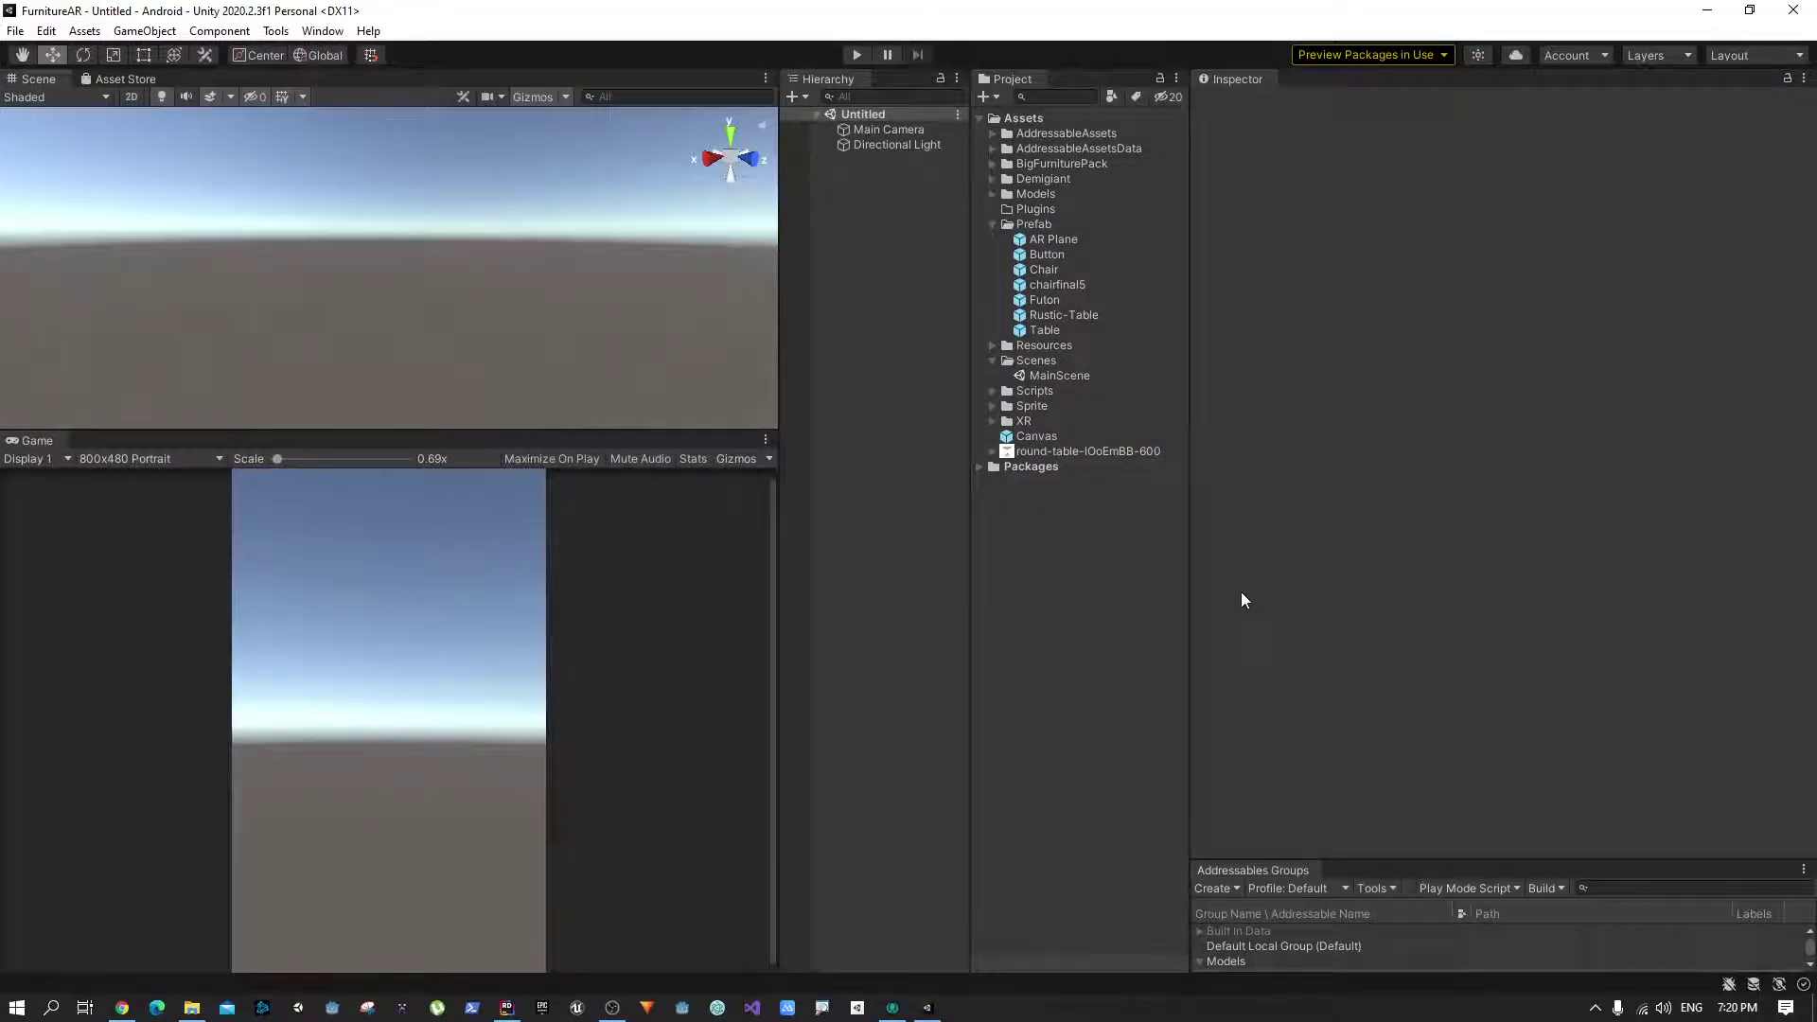
Widen the Scene and Game views, then open the Package Manager and move its window toward the middle of the editor
left_click_drag(780, 238, 896, 216)
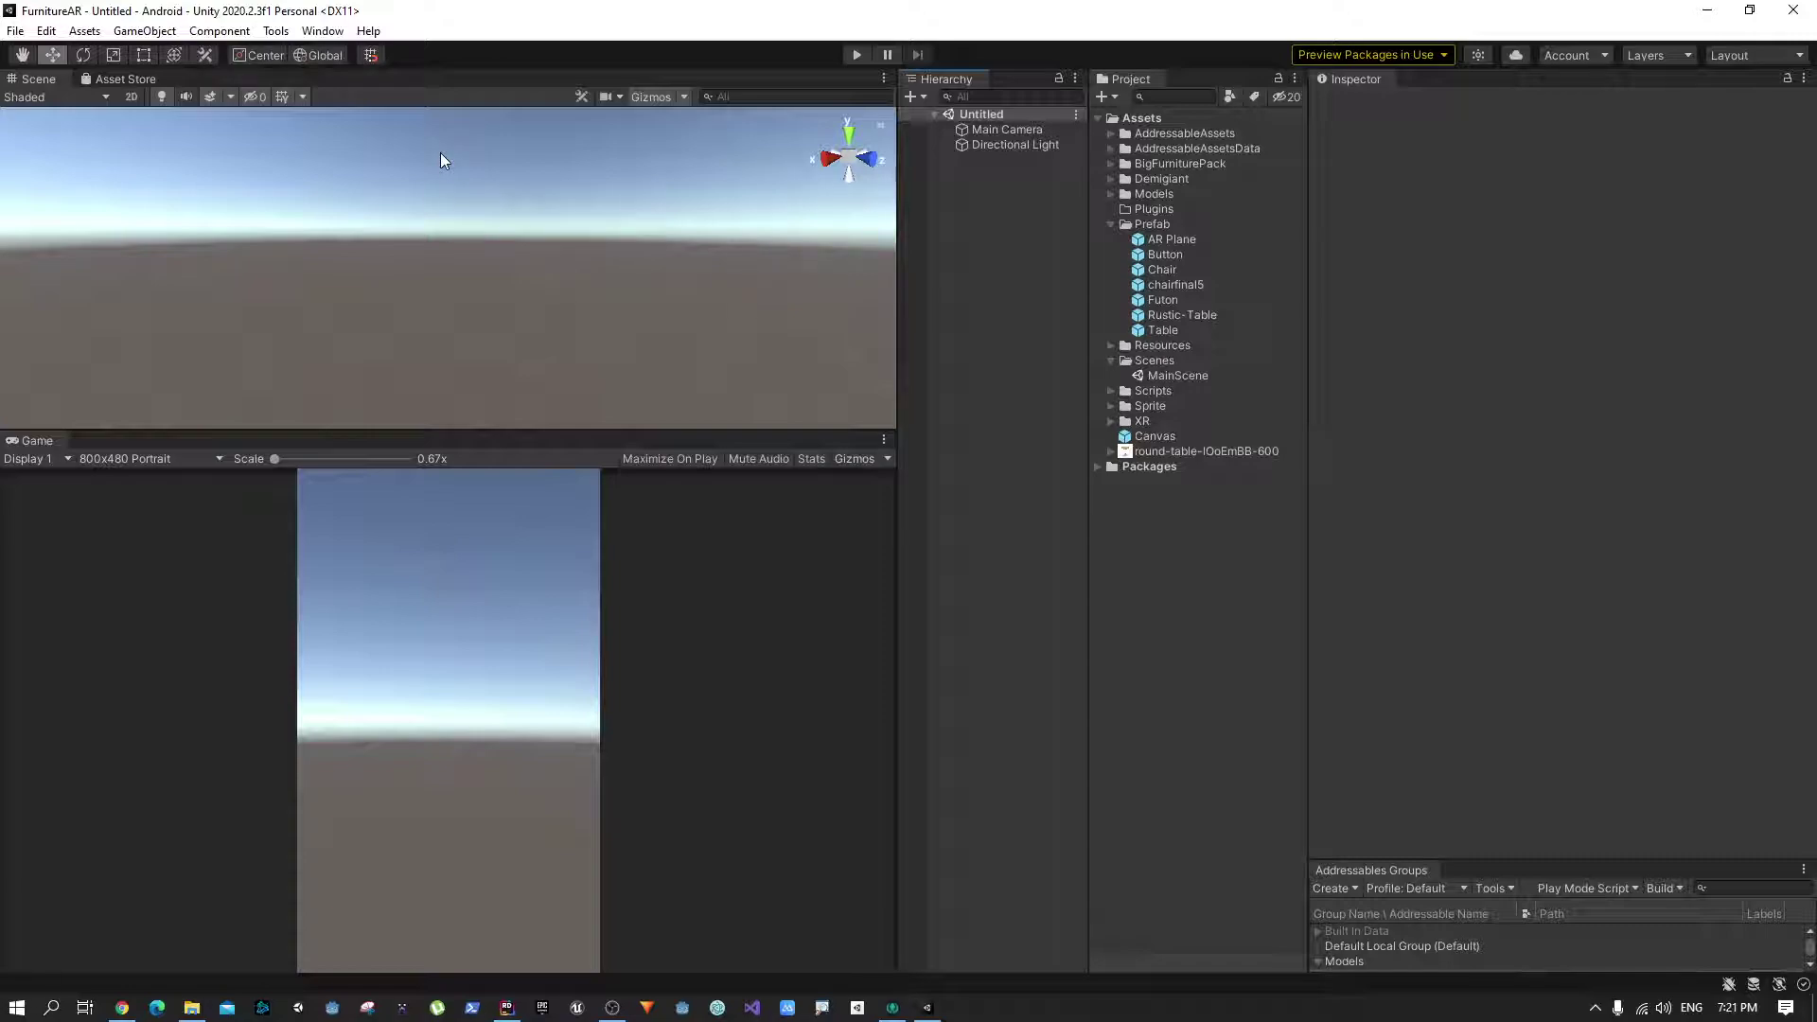
left_click(333, 35)
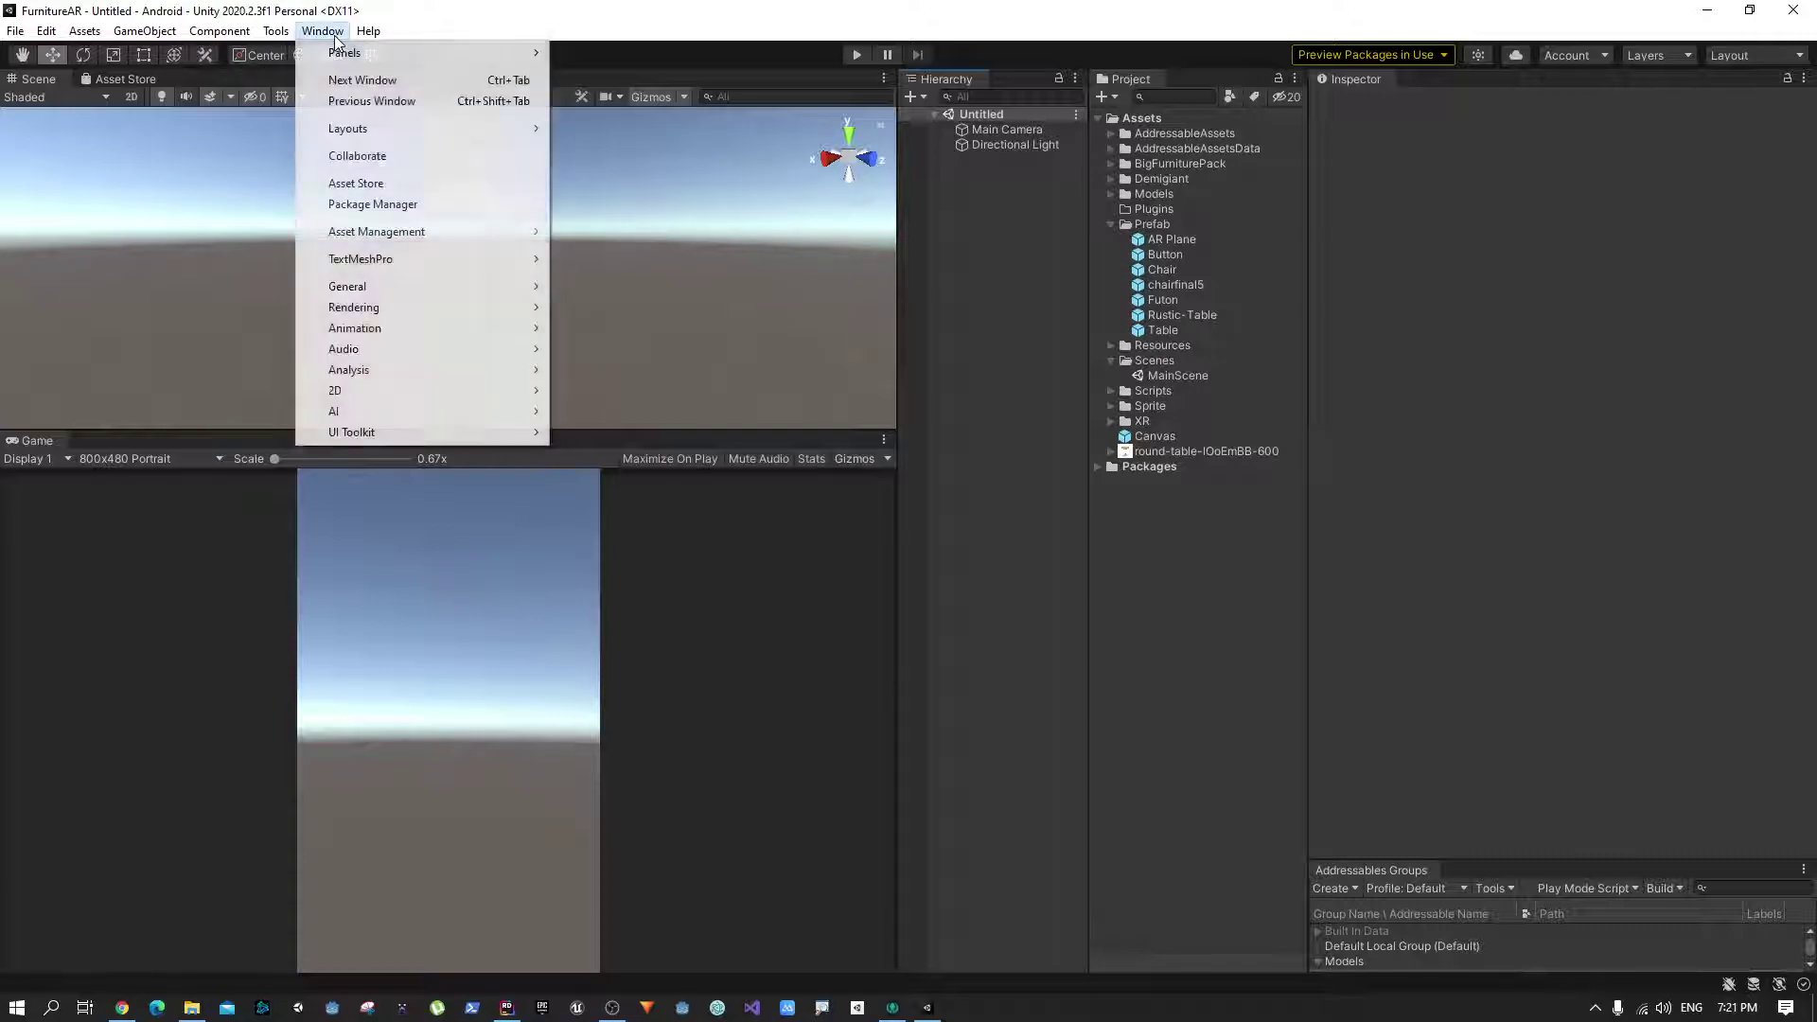
left_click(367, 204)
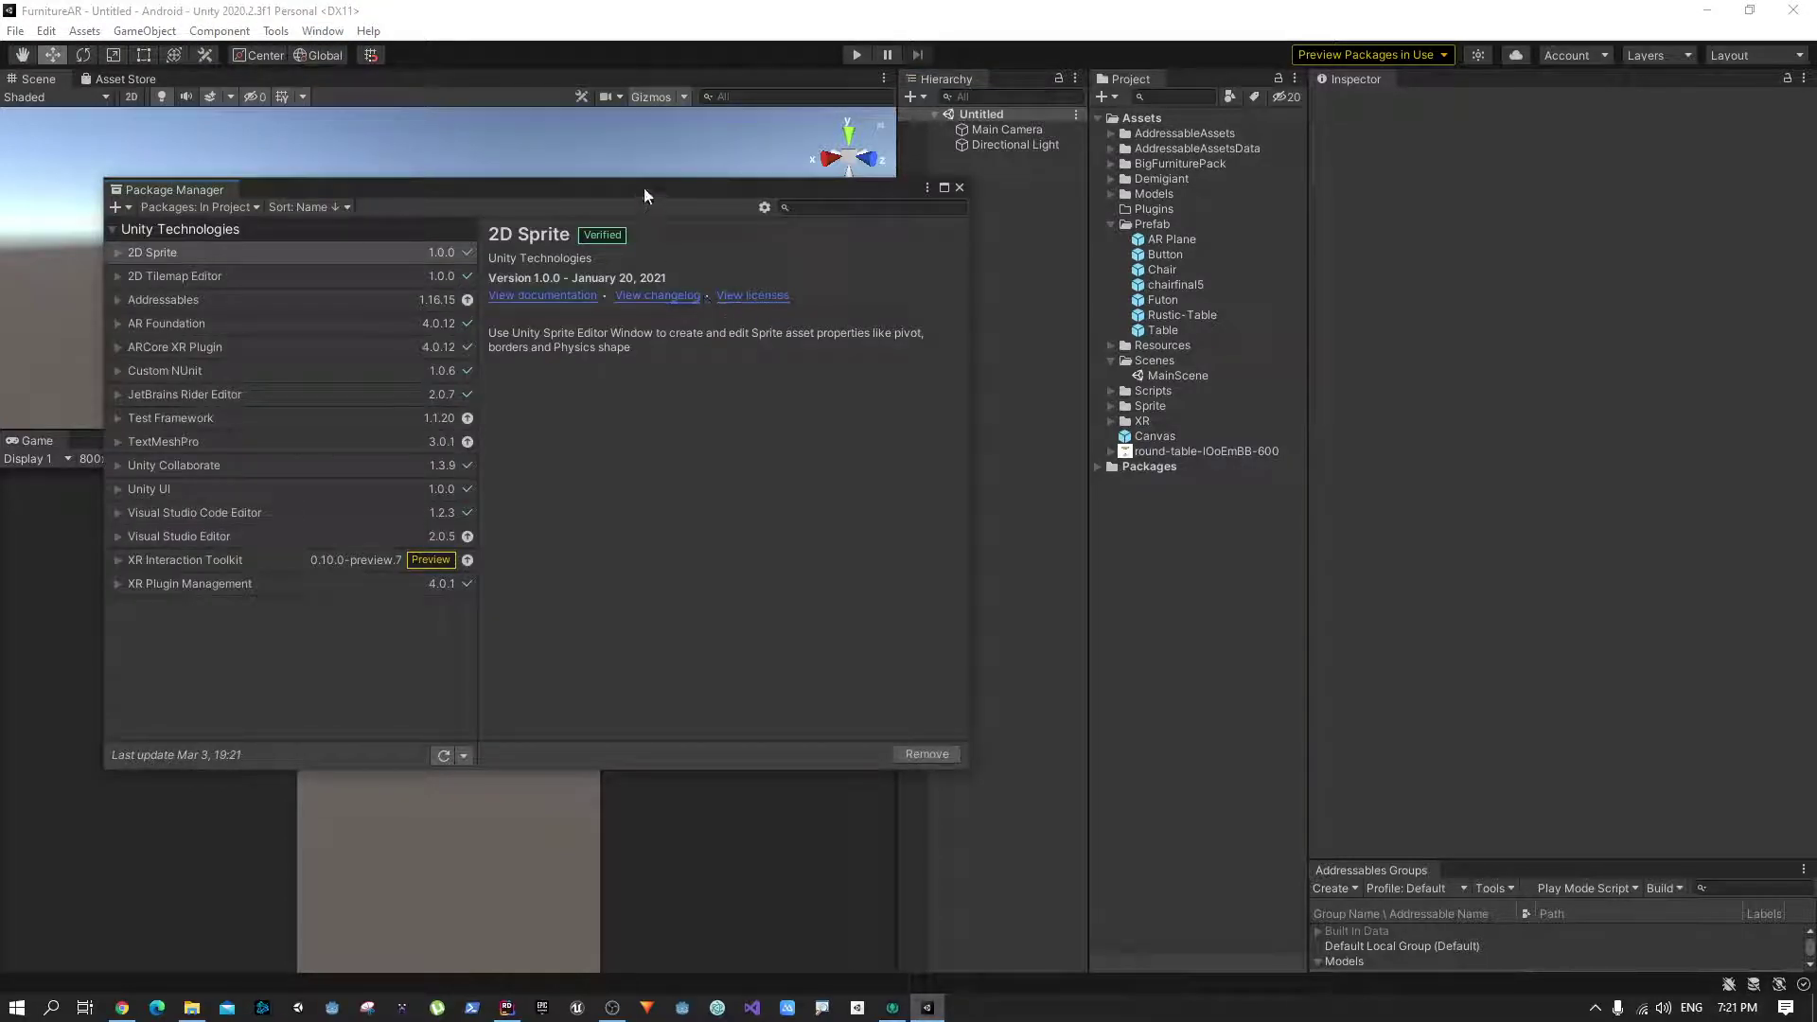
left_click_drag(644, 191, 863, 193)
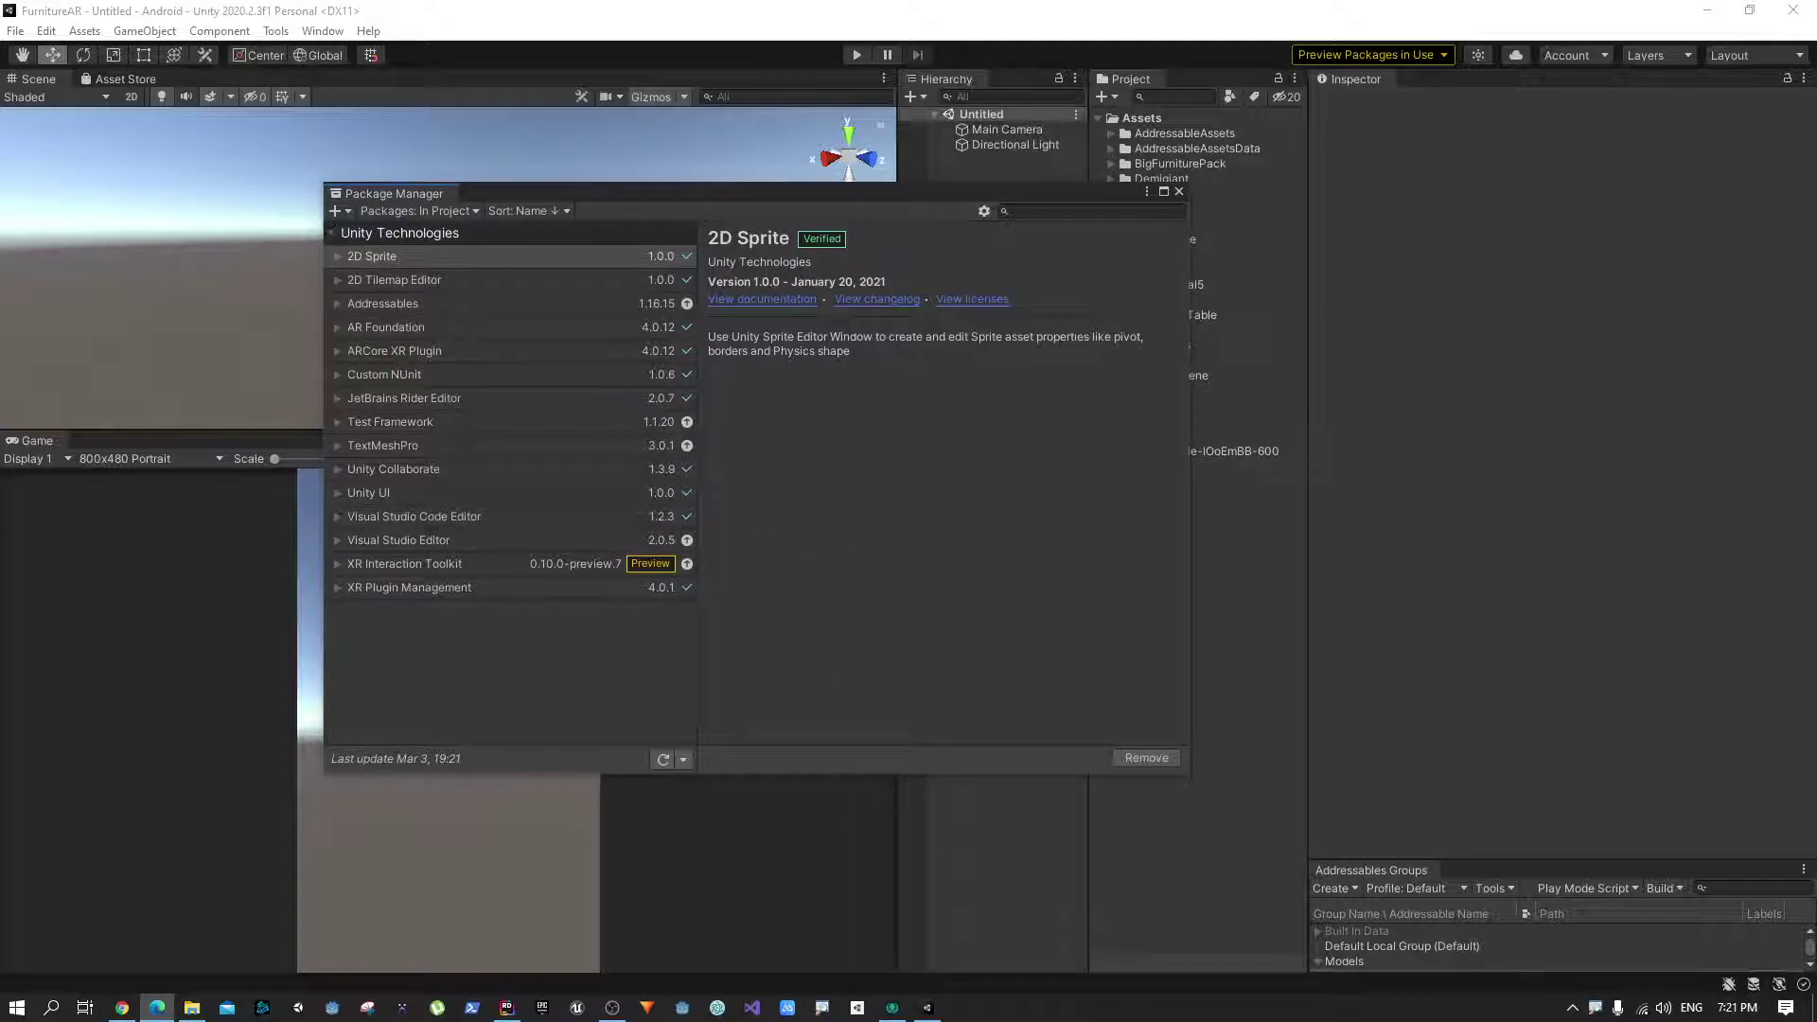
left_click(787, 1007)
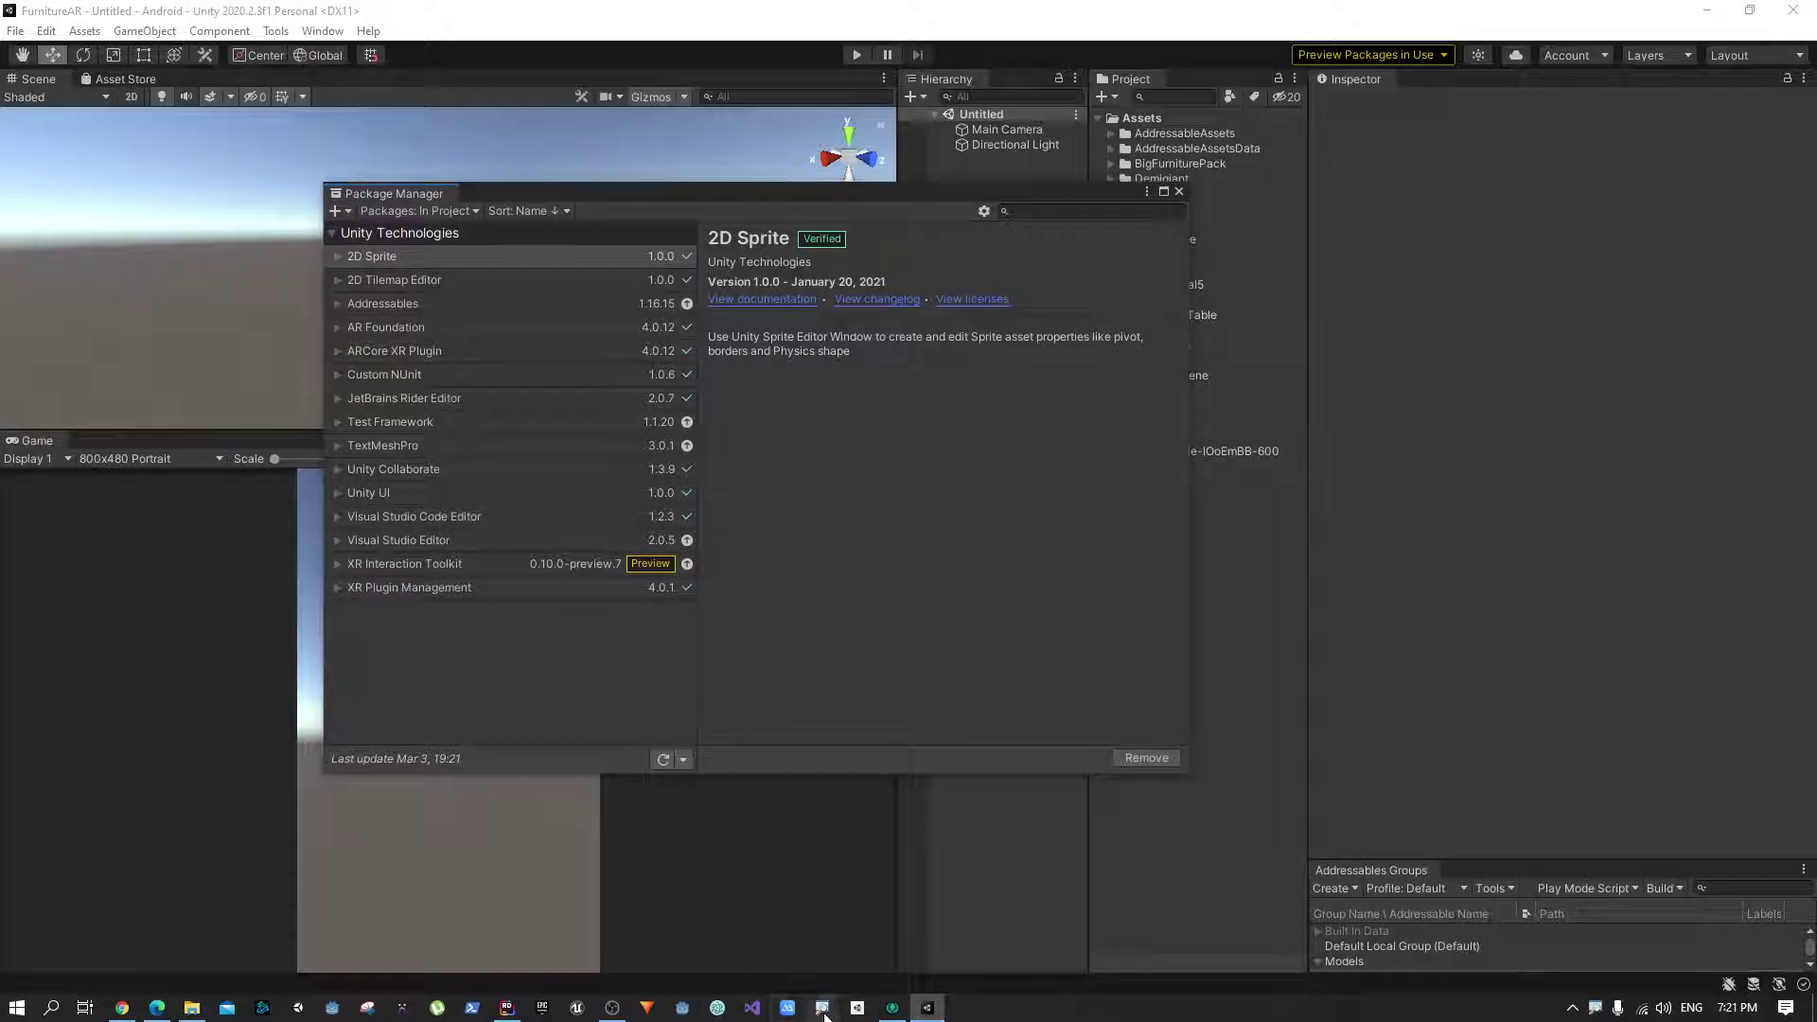
left_click(967, 683)
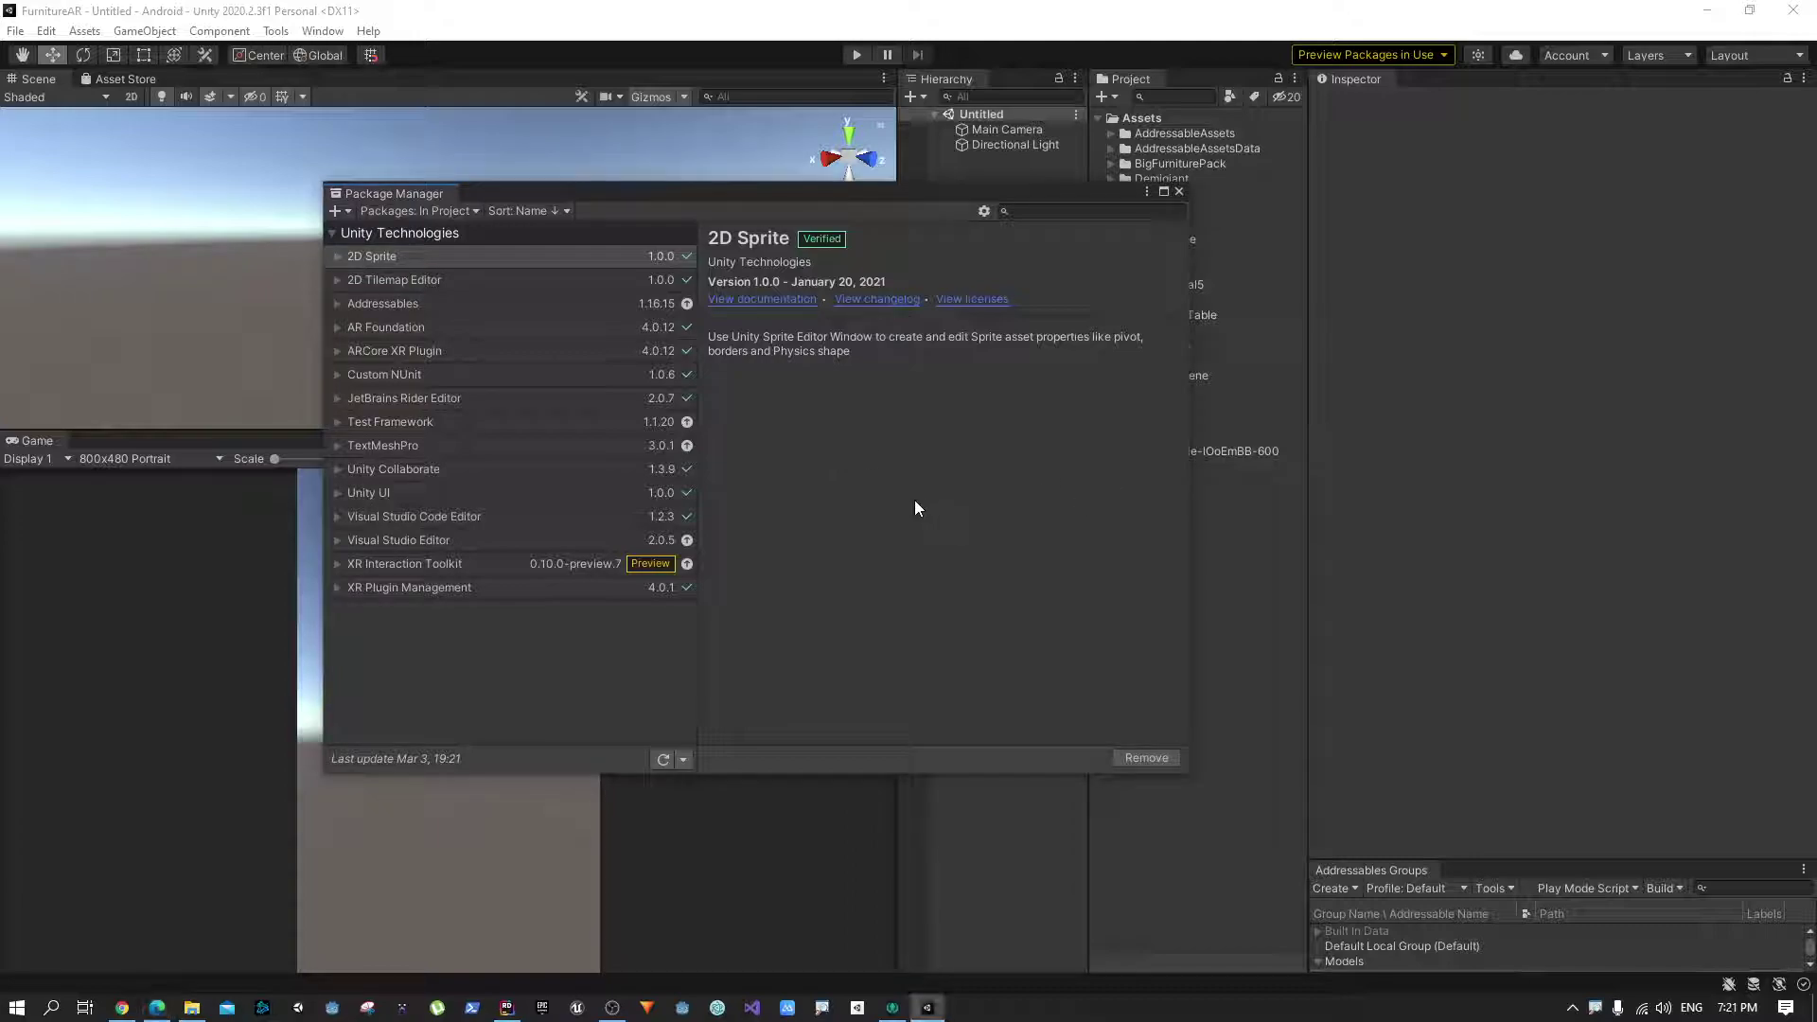
Enable preview packages in the Package Manager's advanced project settings and accept the notice about them
left_click(451, 566)
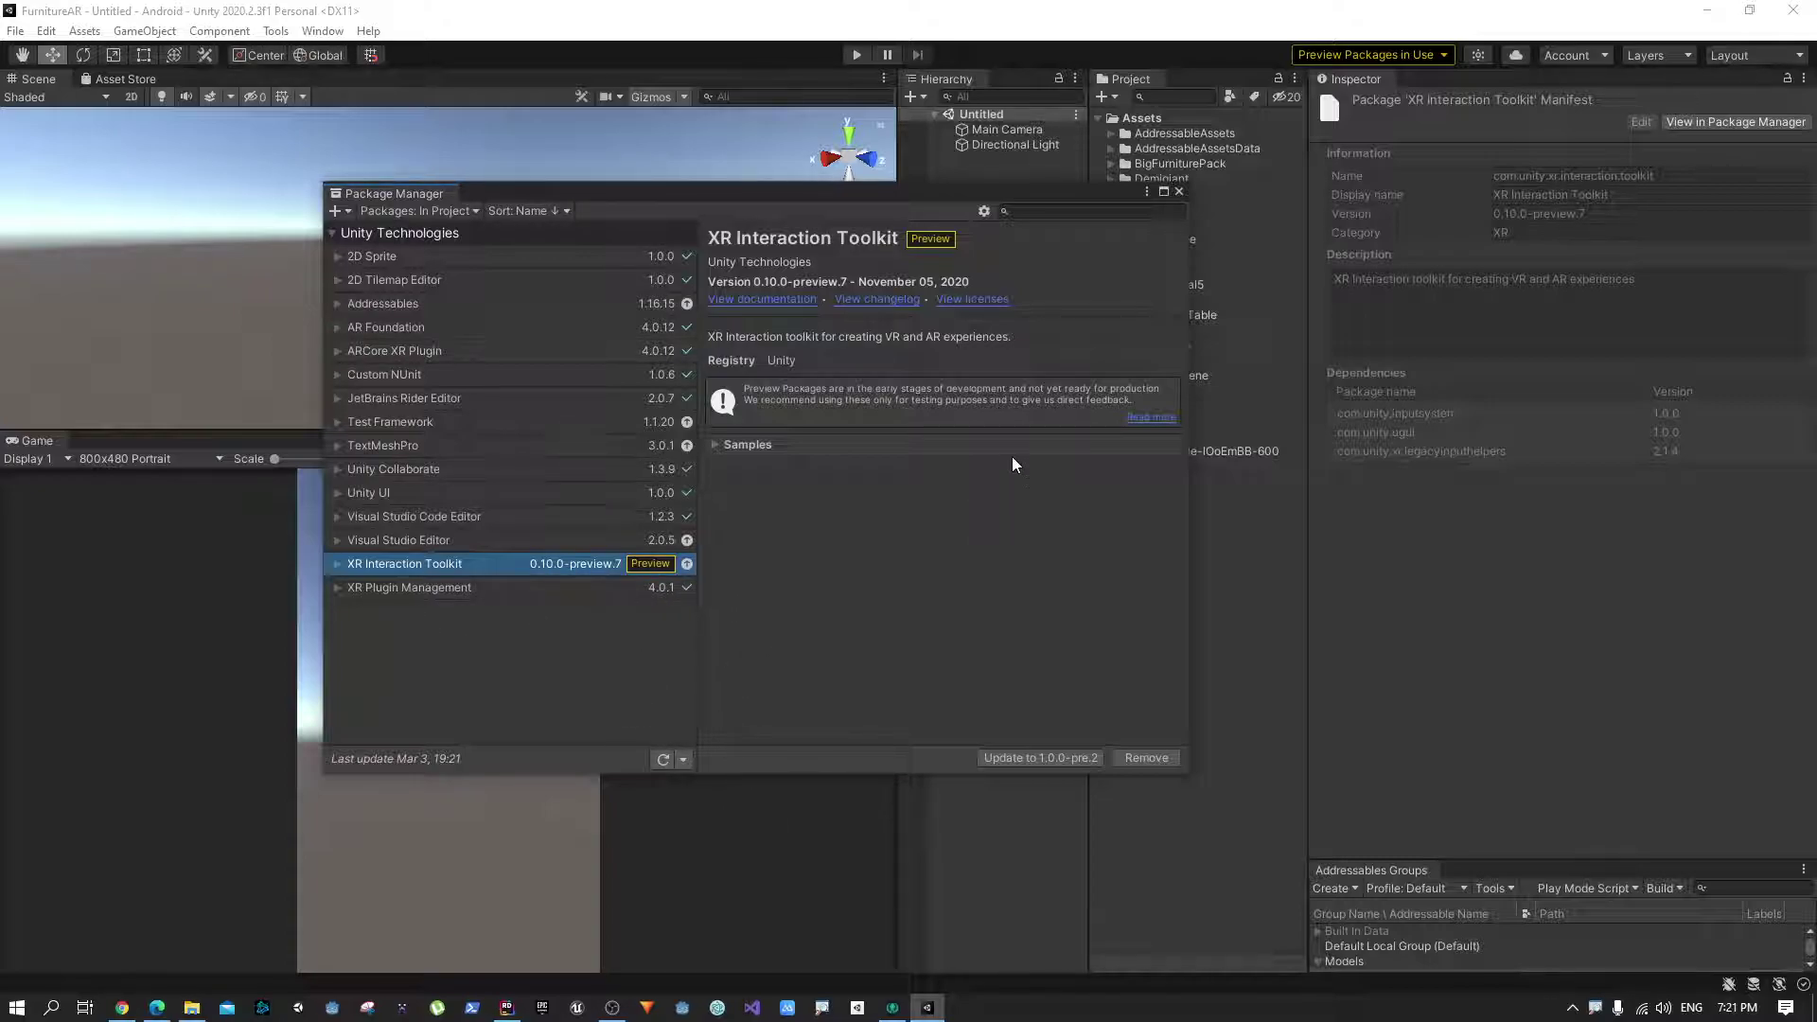
left_click(982, 211)
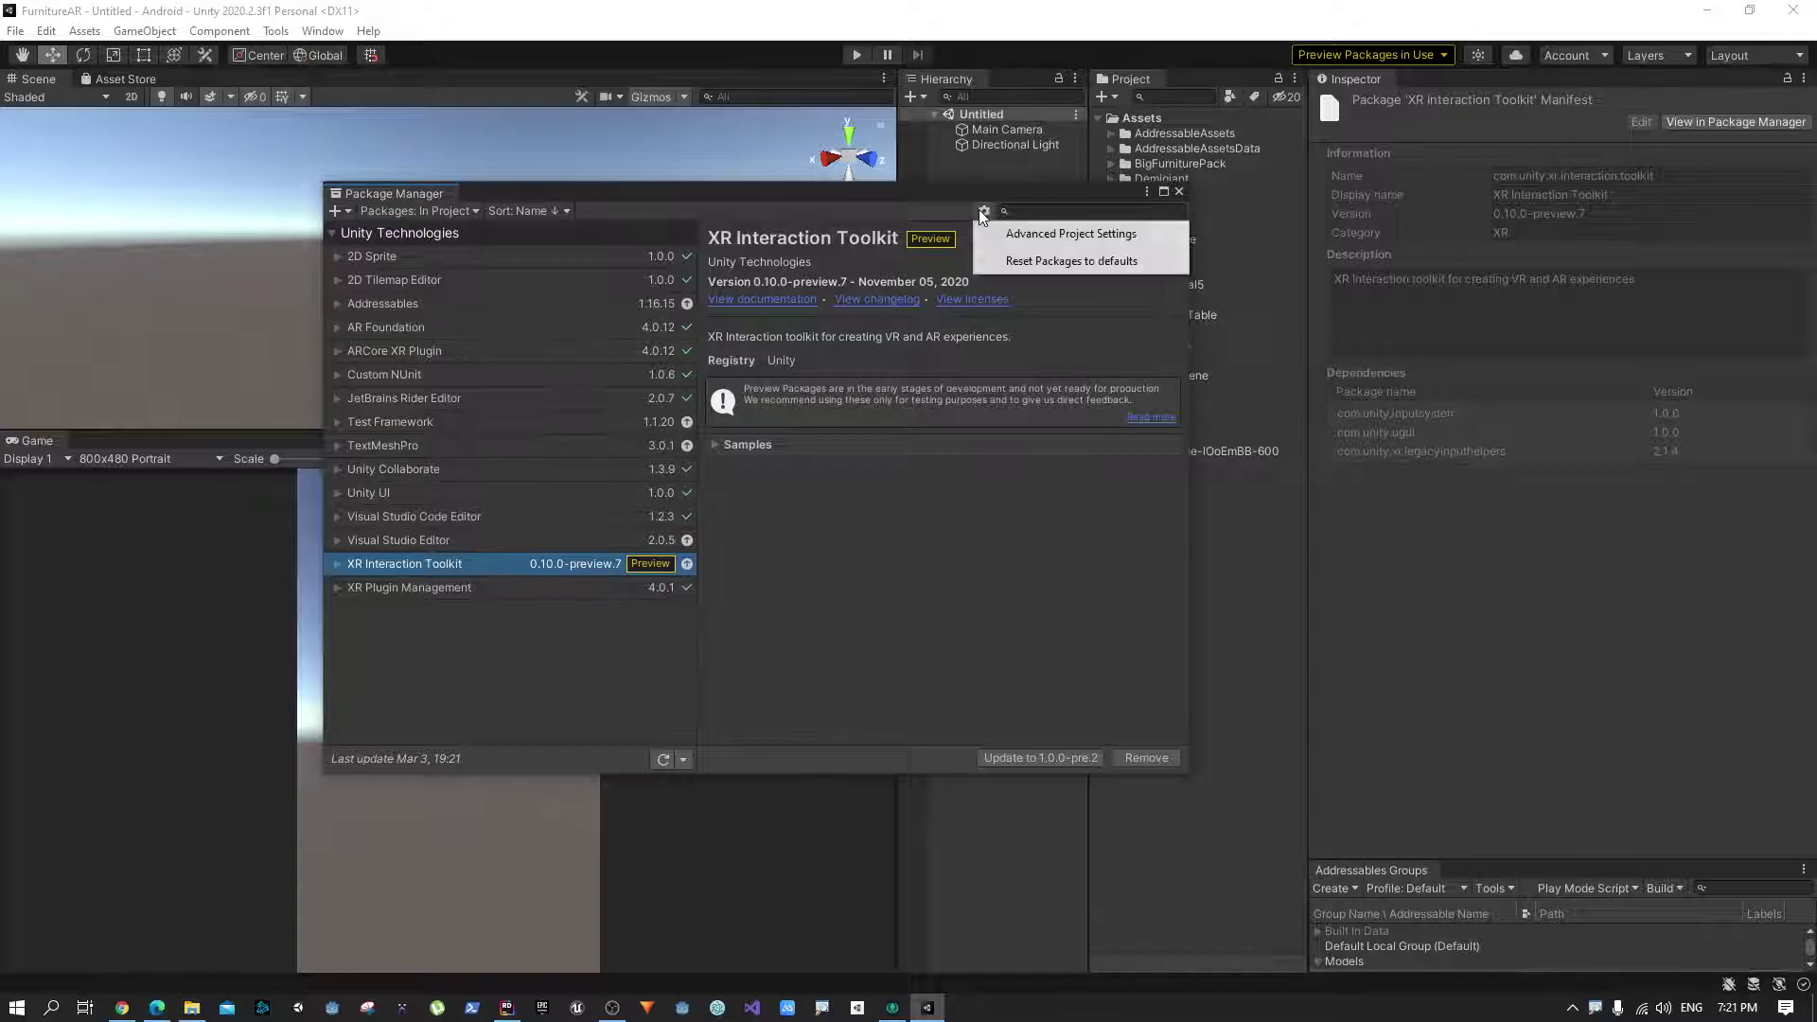
left_click(1082, 233)
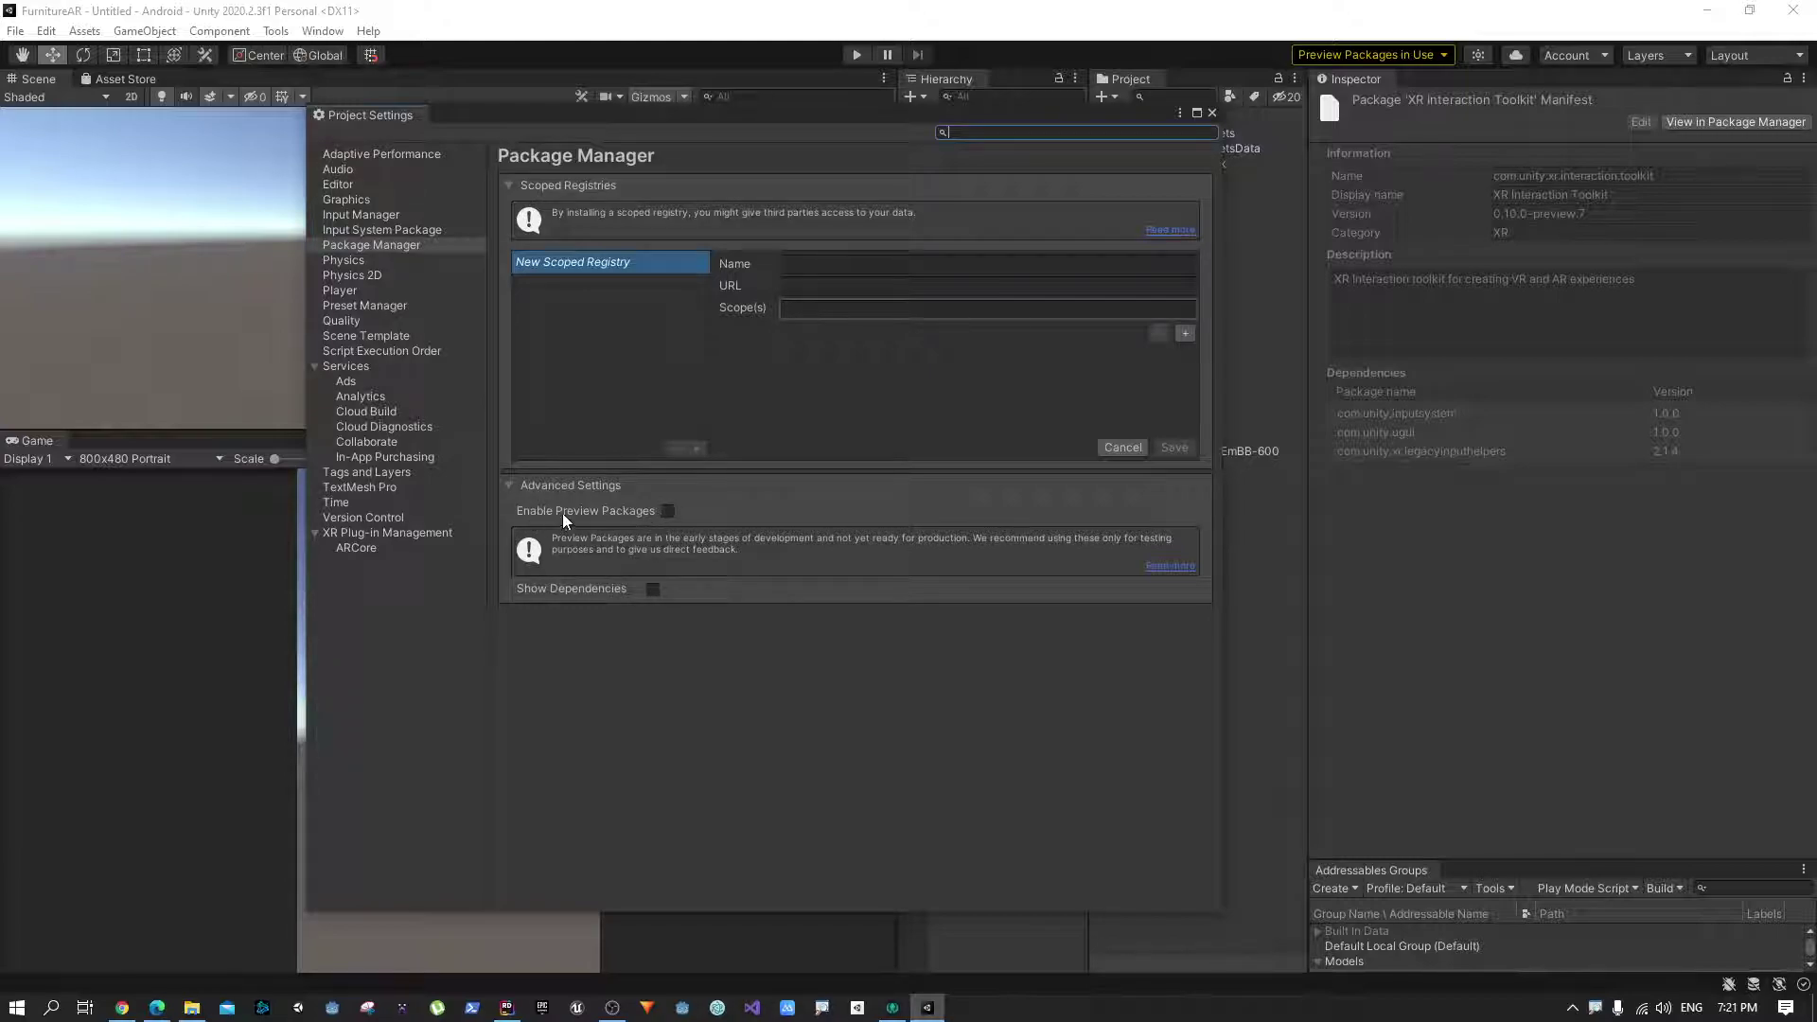
left_click(667, 511)
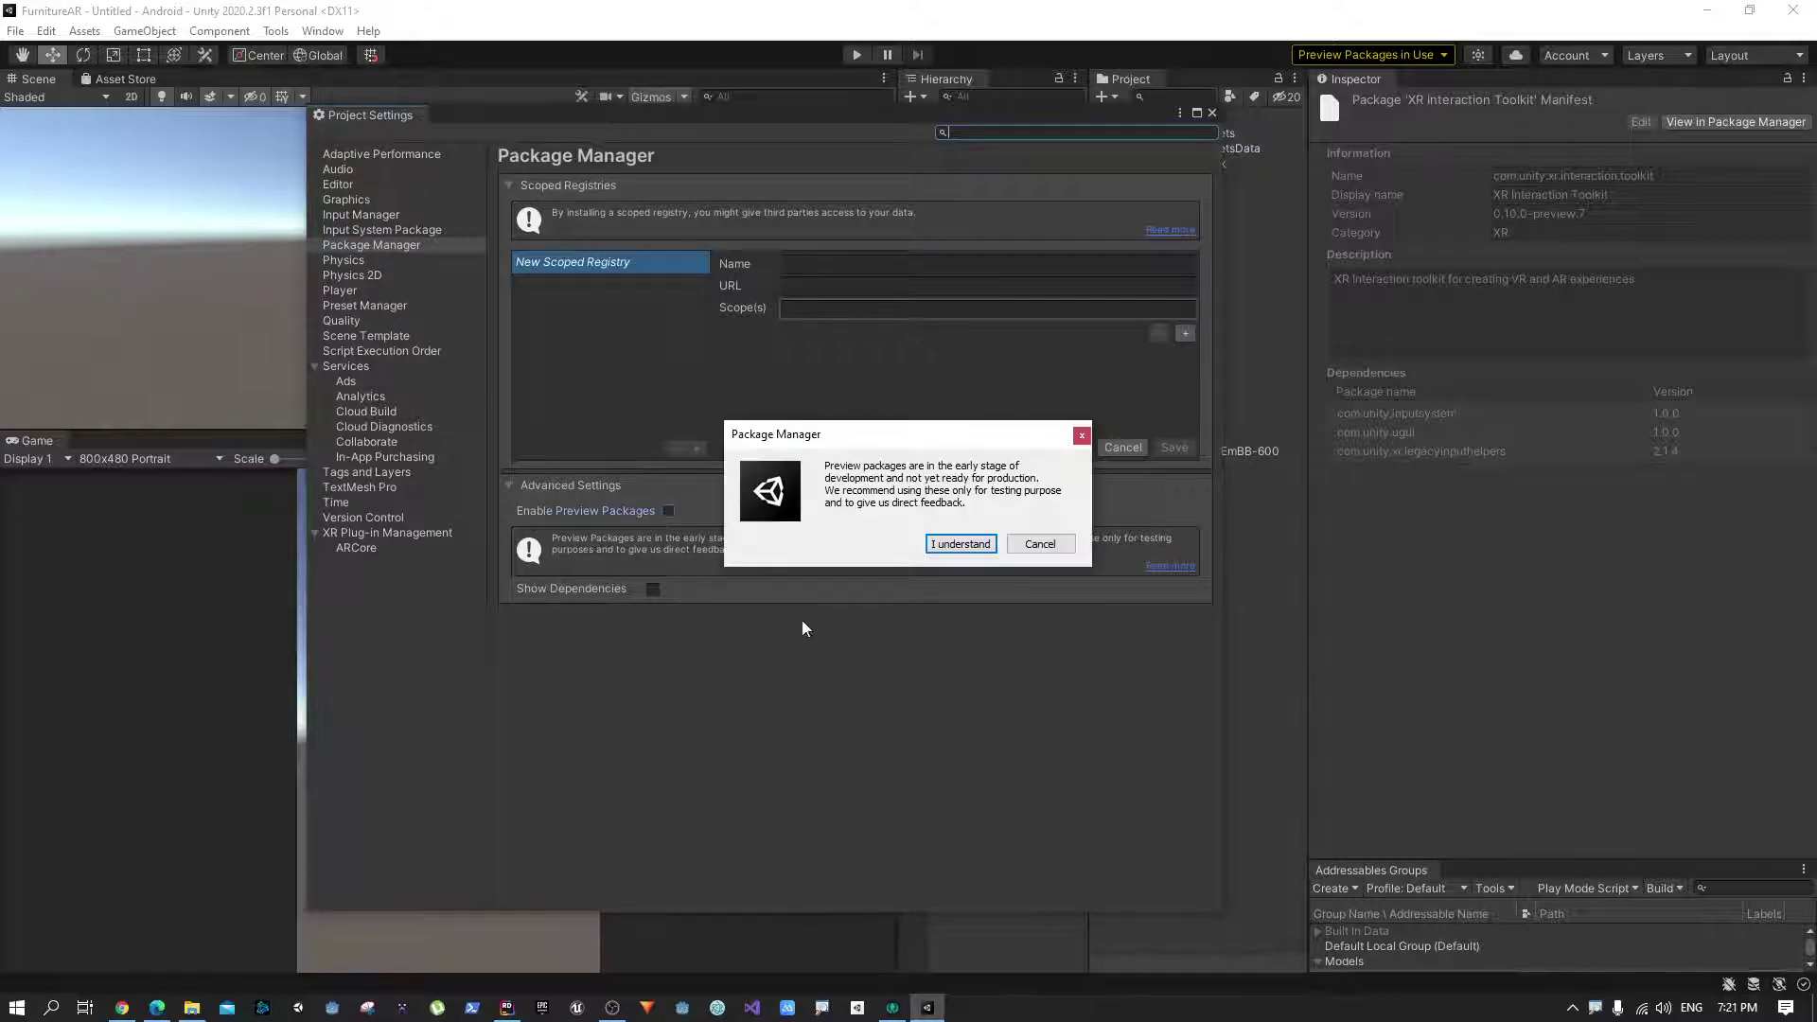
left_click(970, 547)
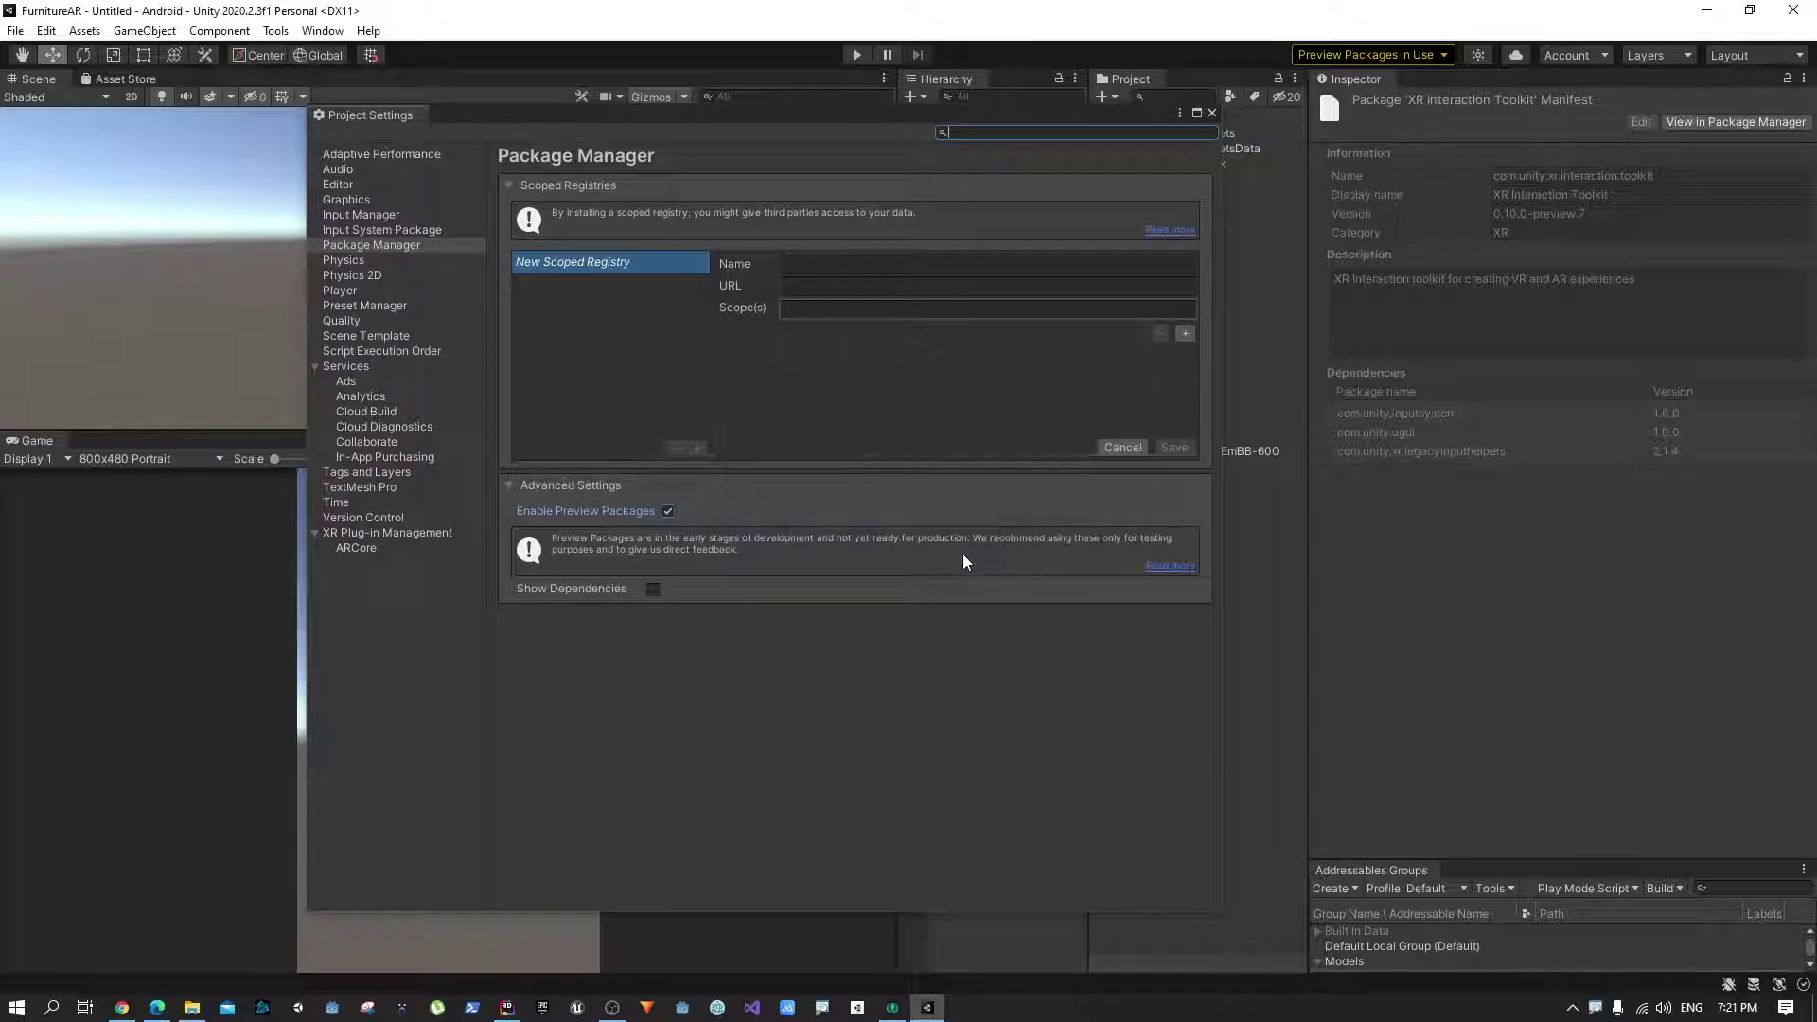
left_click(1210, 113)
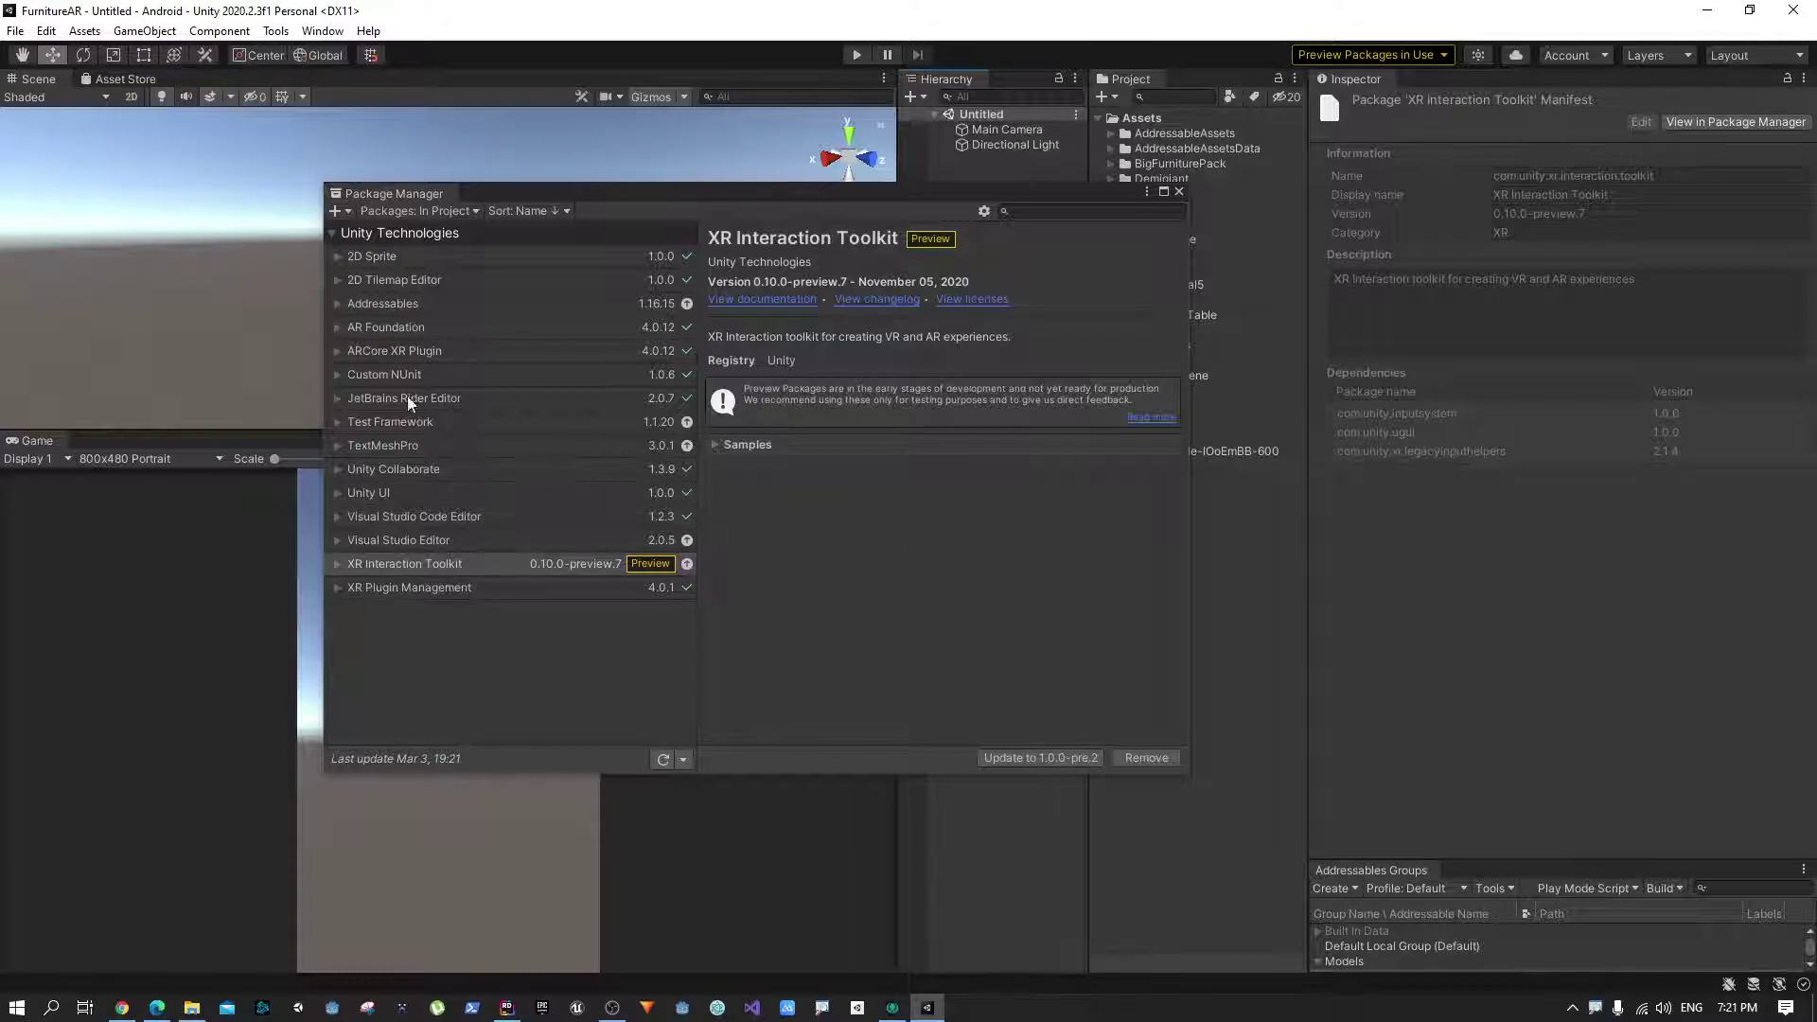
Review the details of the installed AR Foundation, Addressables, ARCore XR Plugin and XR Interaction Toolkit packages
left_click(371, 326)
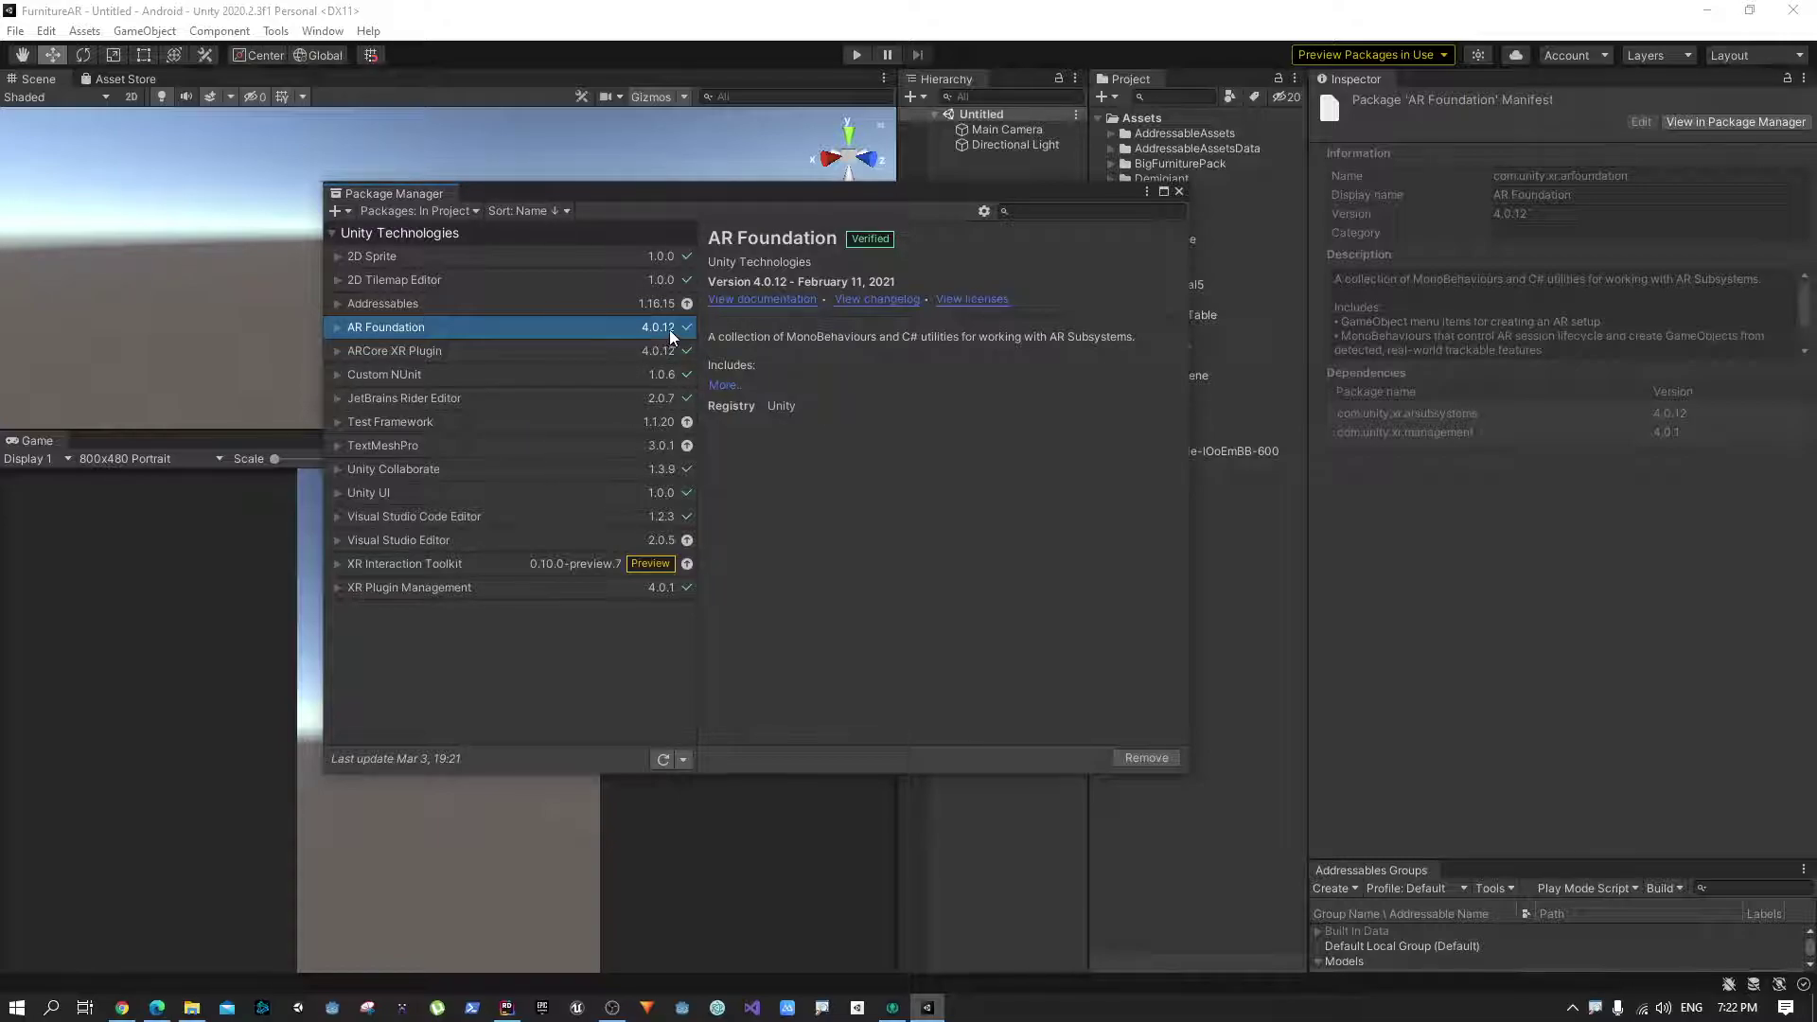
left_click(658, 307)
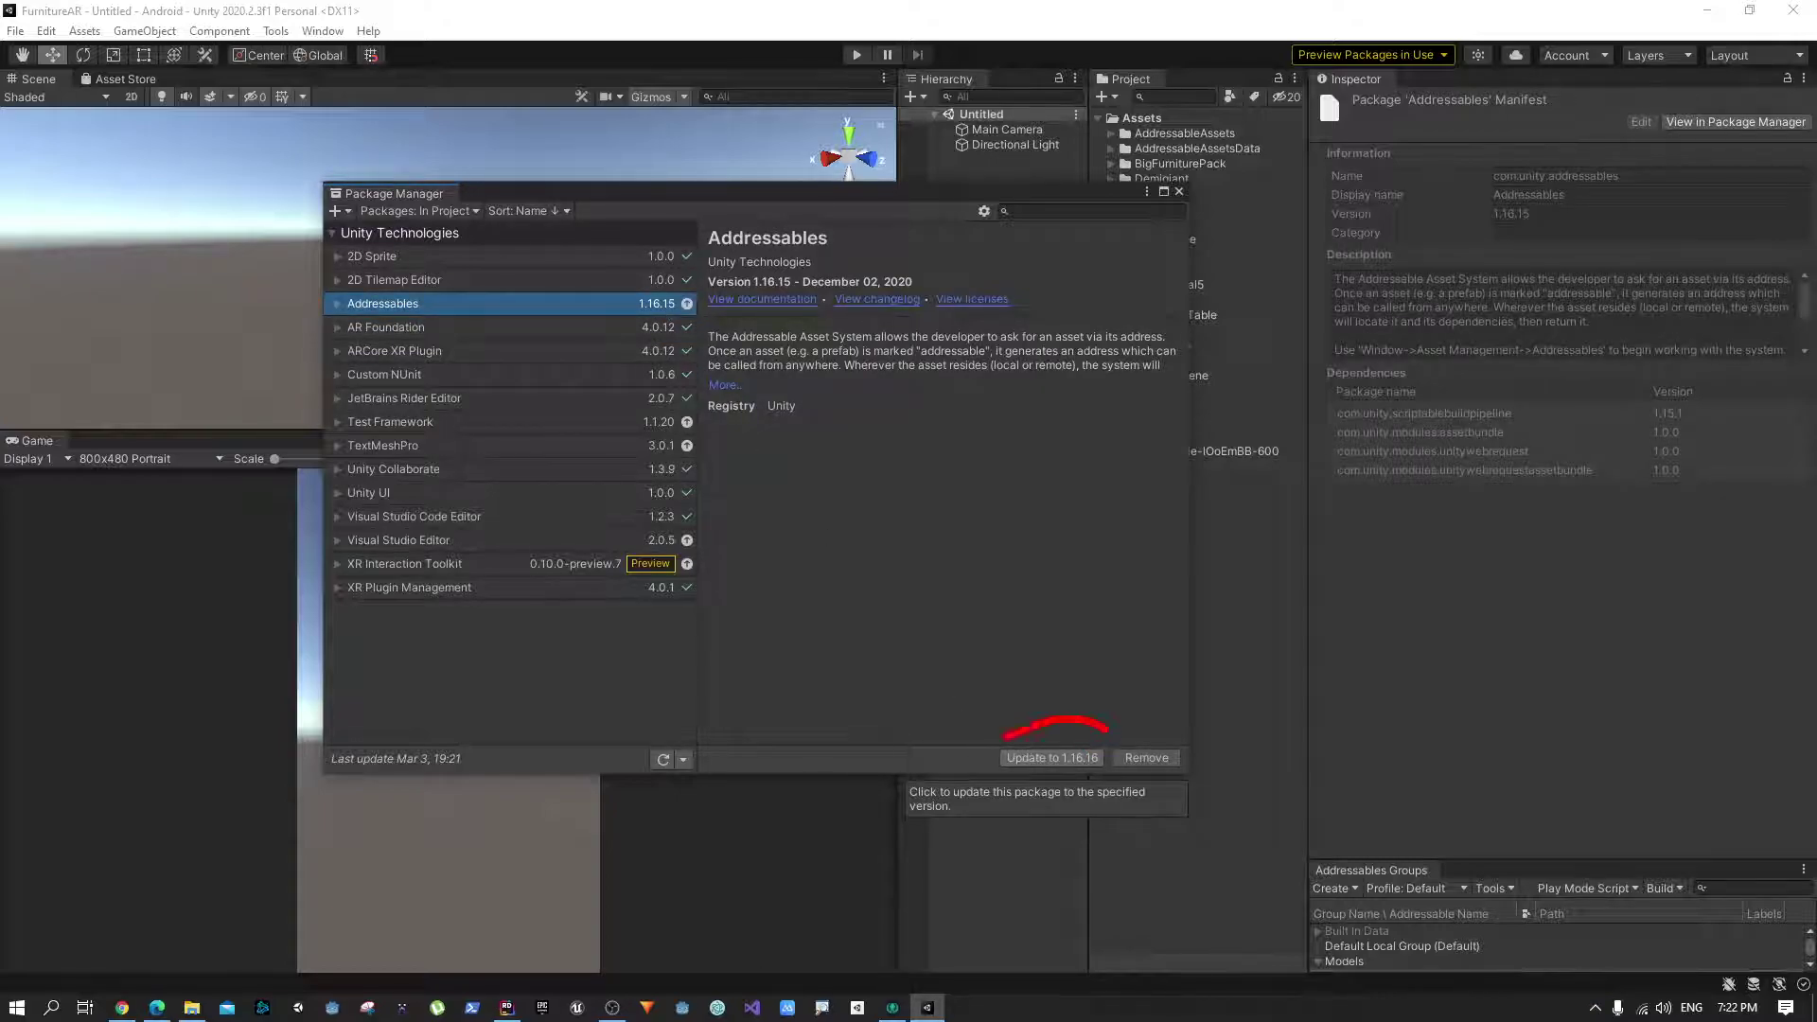
left_click(386, 327)
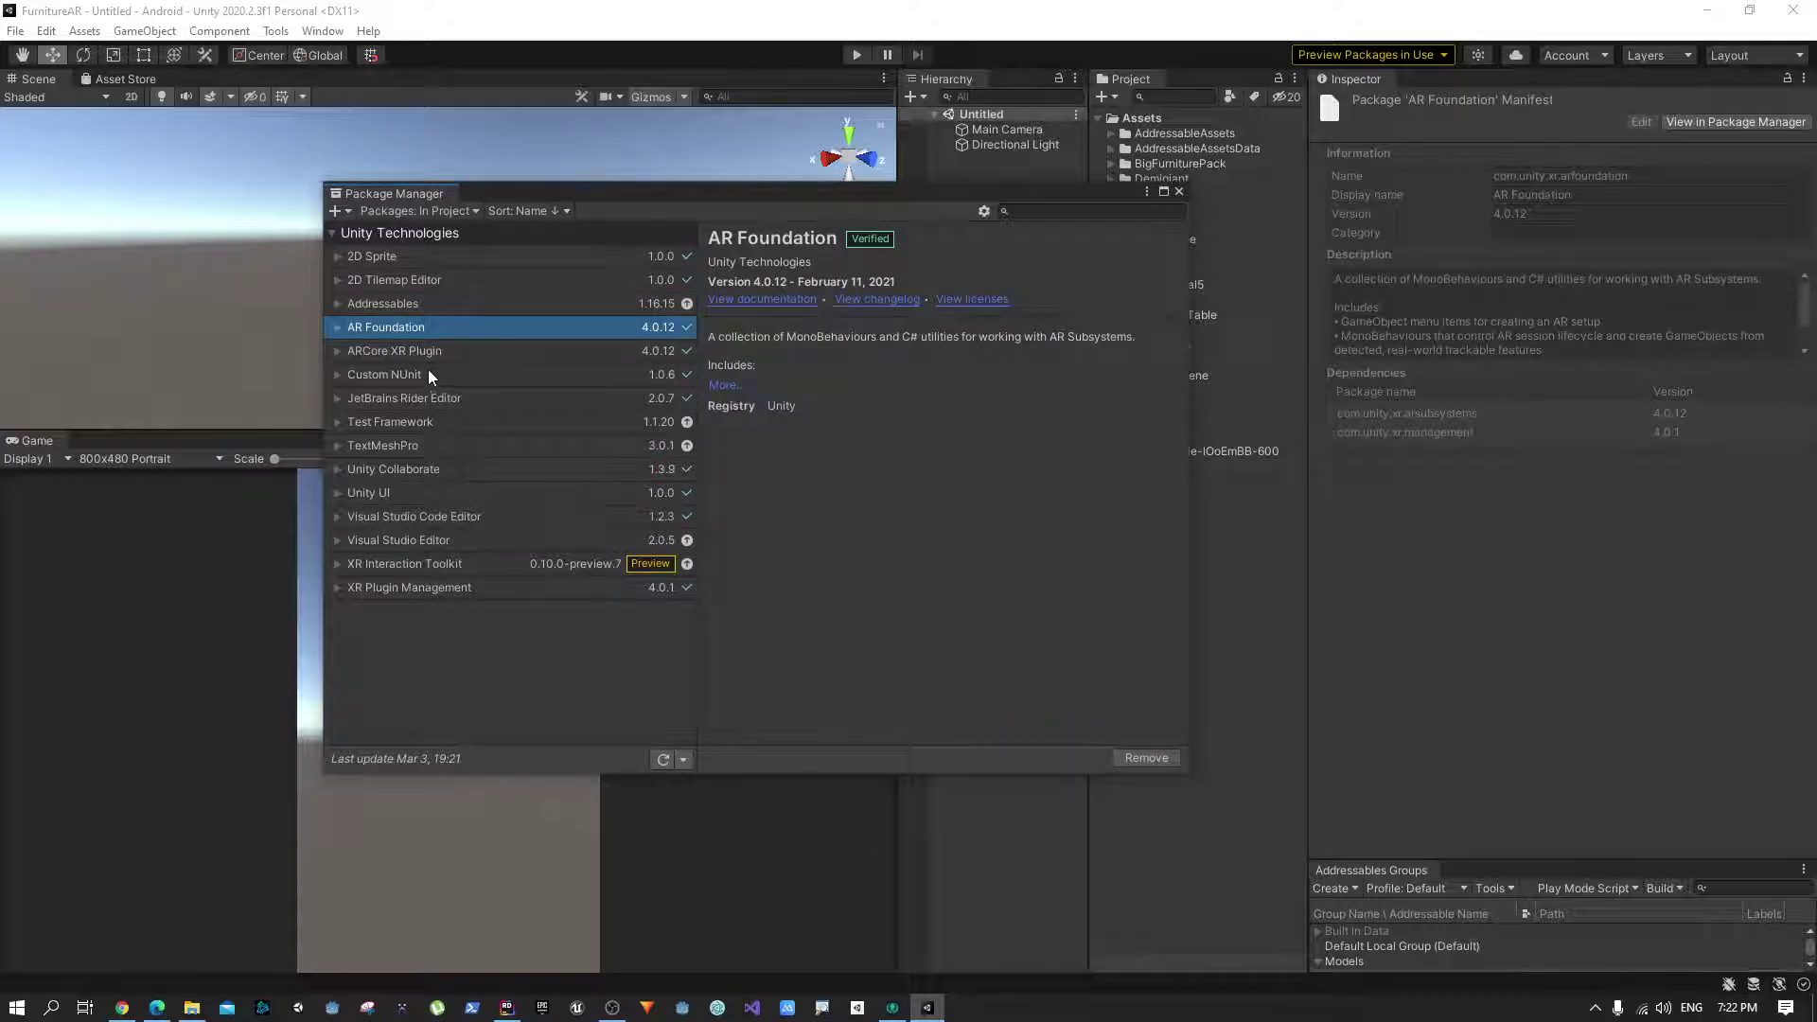
left_click(431, 352)
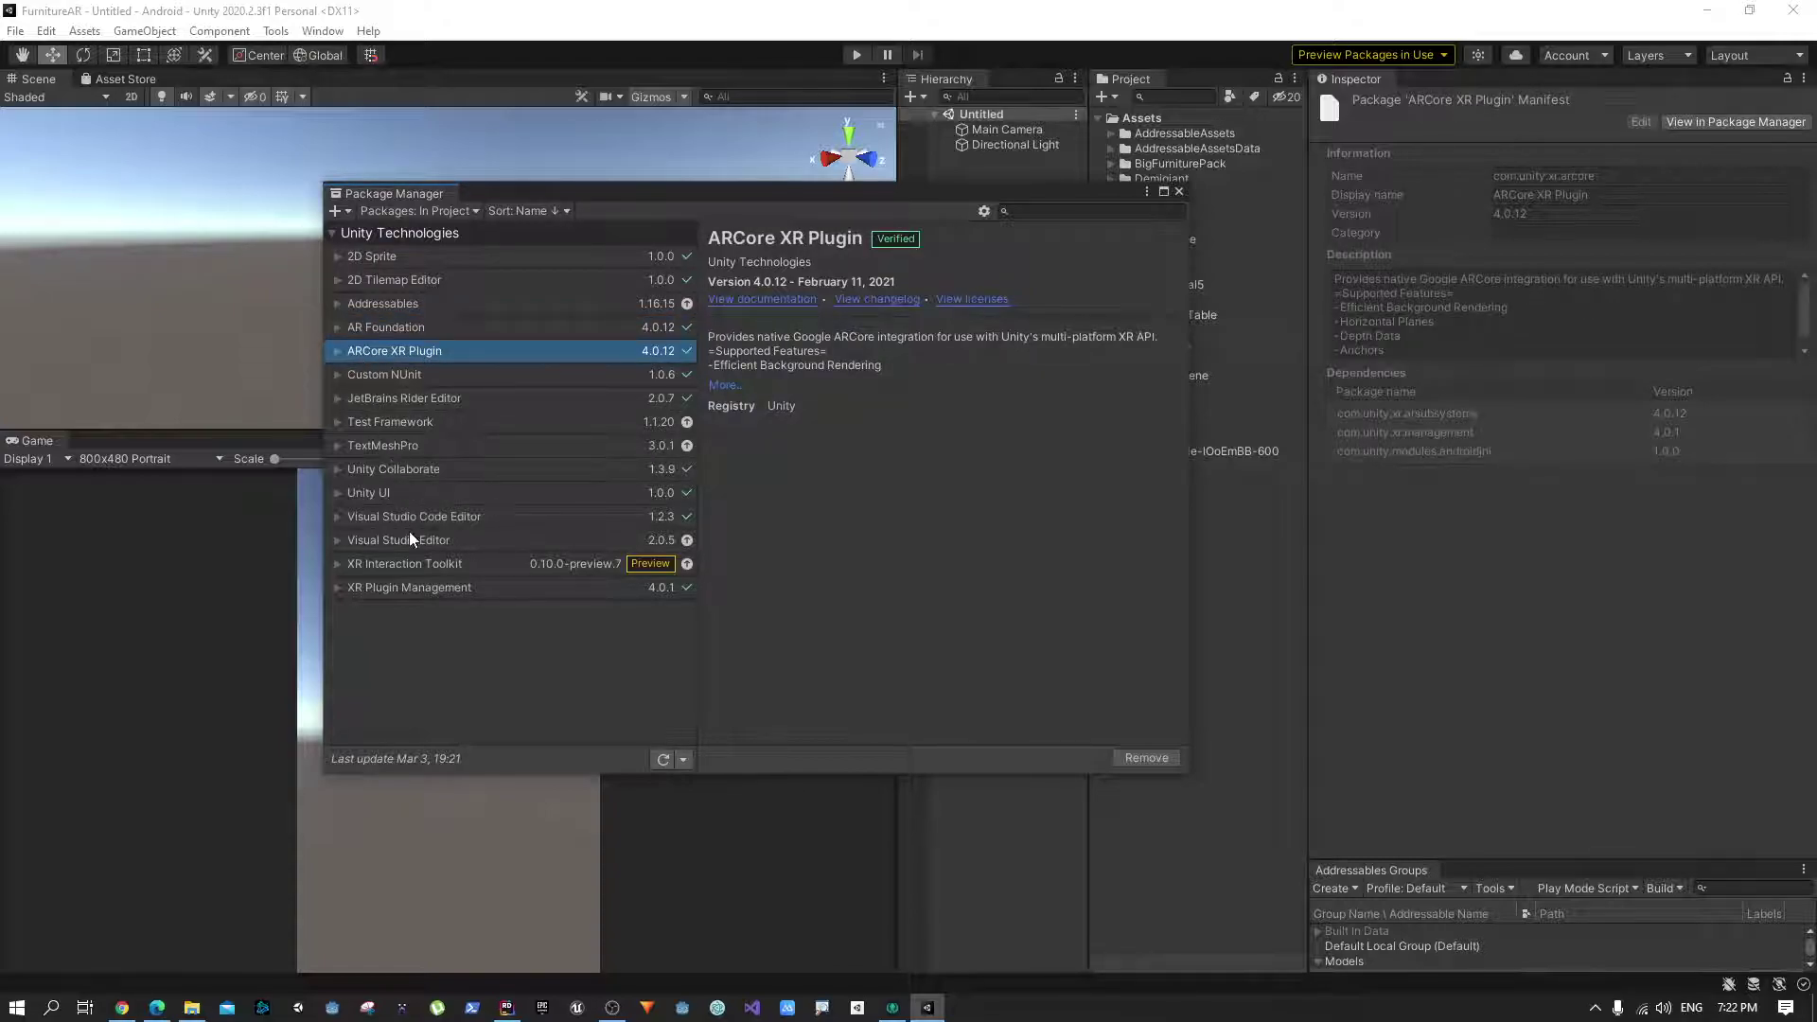
left_click(396, 566)
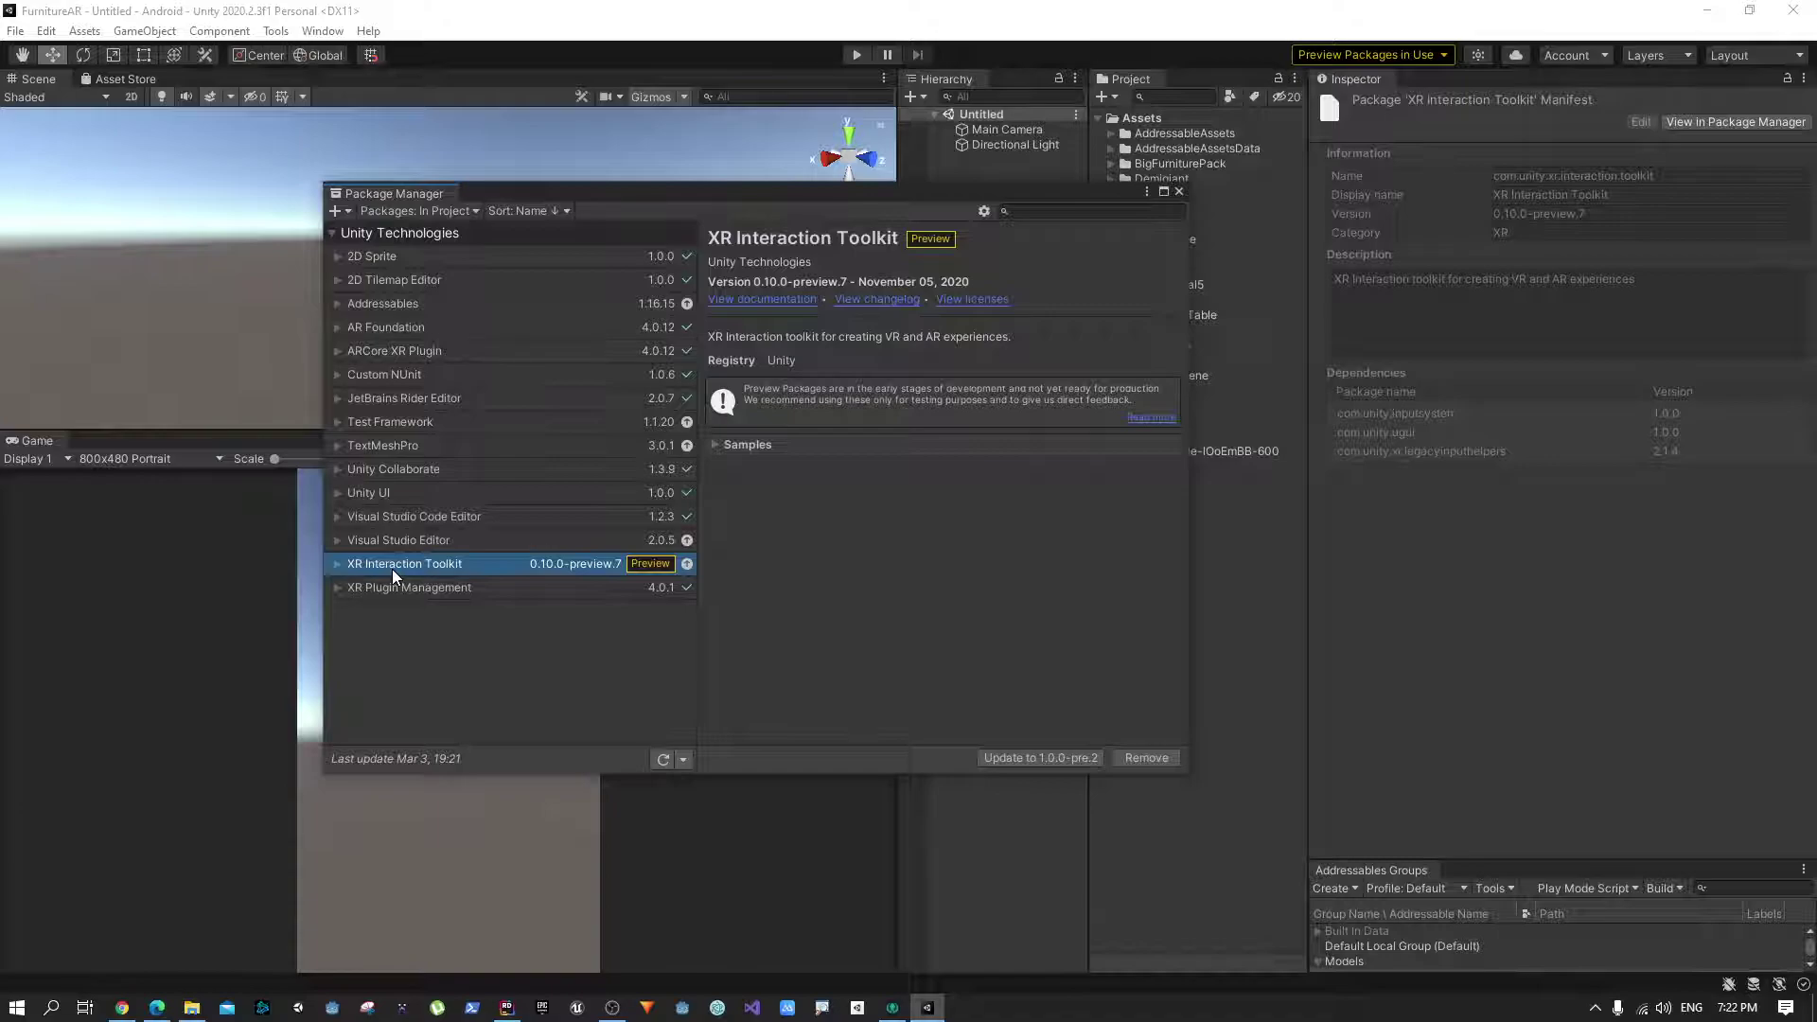
Switch the package list to Unity Registry and search it for "XR"
left_click(1041, 211)
left_click(426, 210)
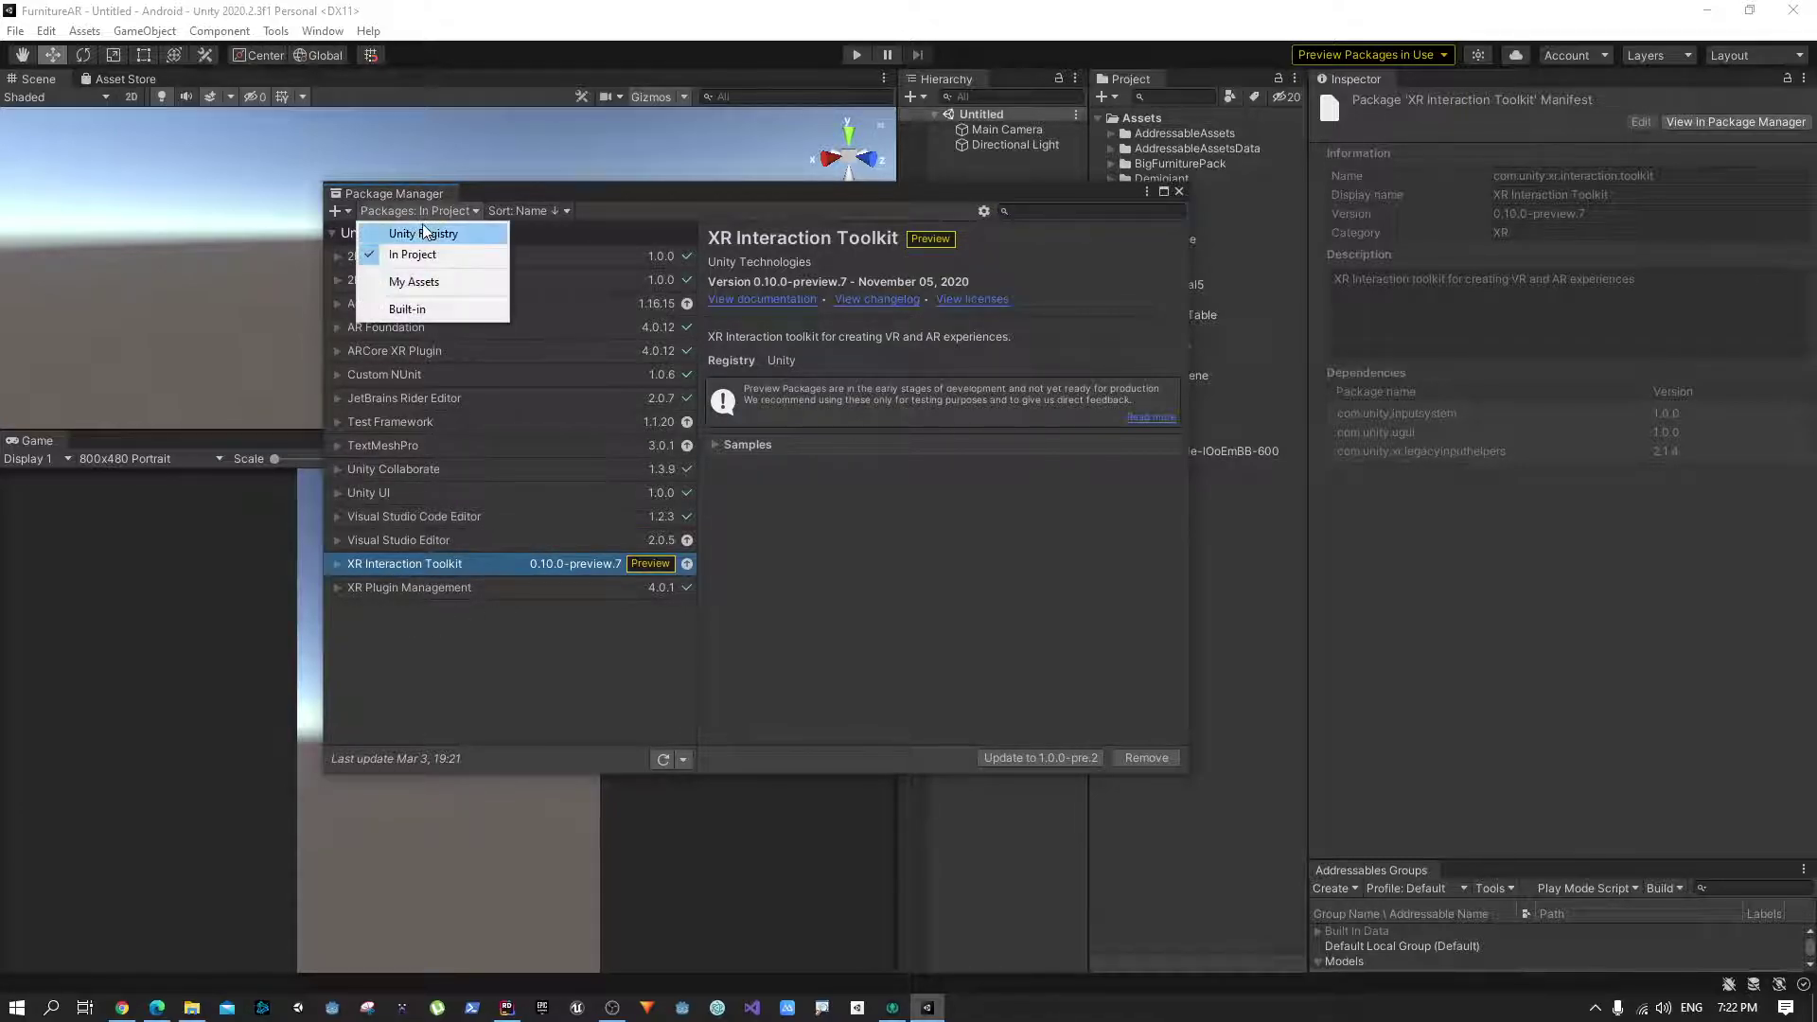
left_click(416, 234)
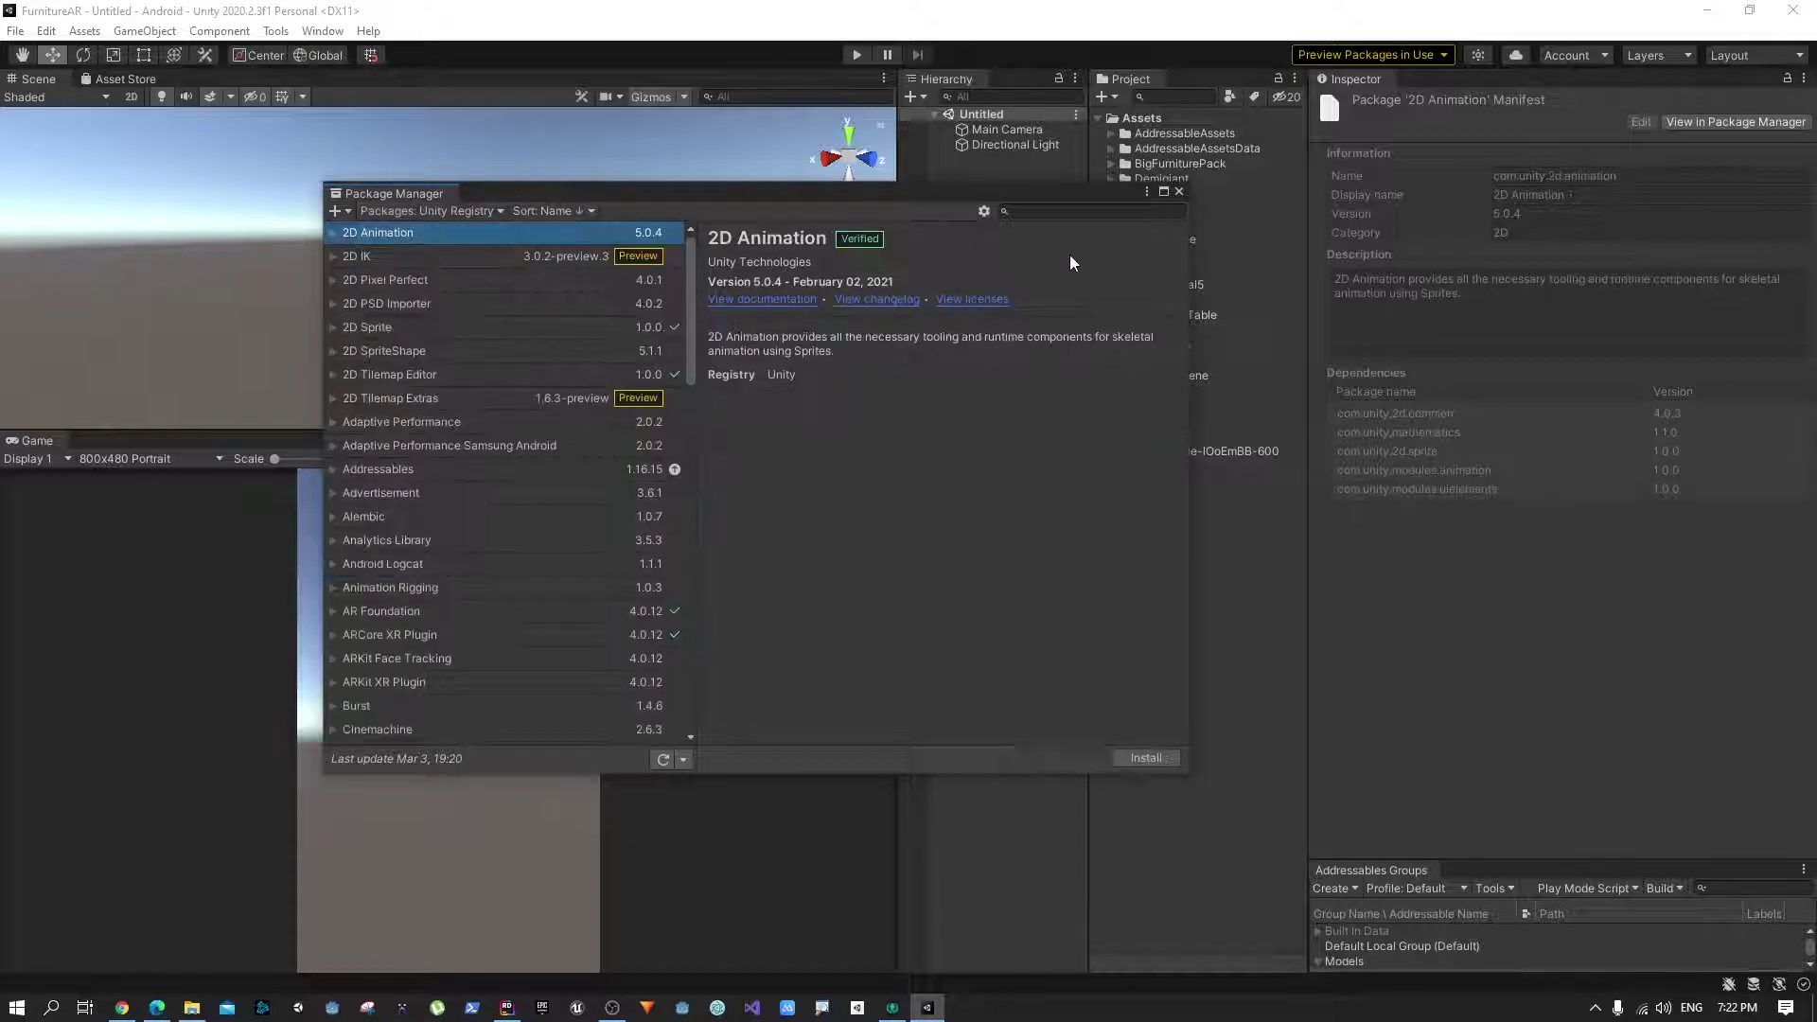
left_click(1070, 216)
type("X")
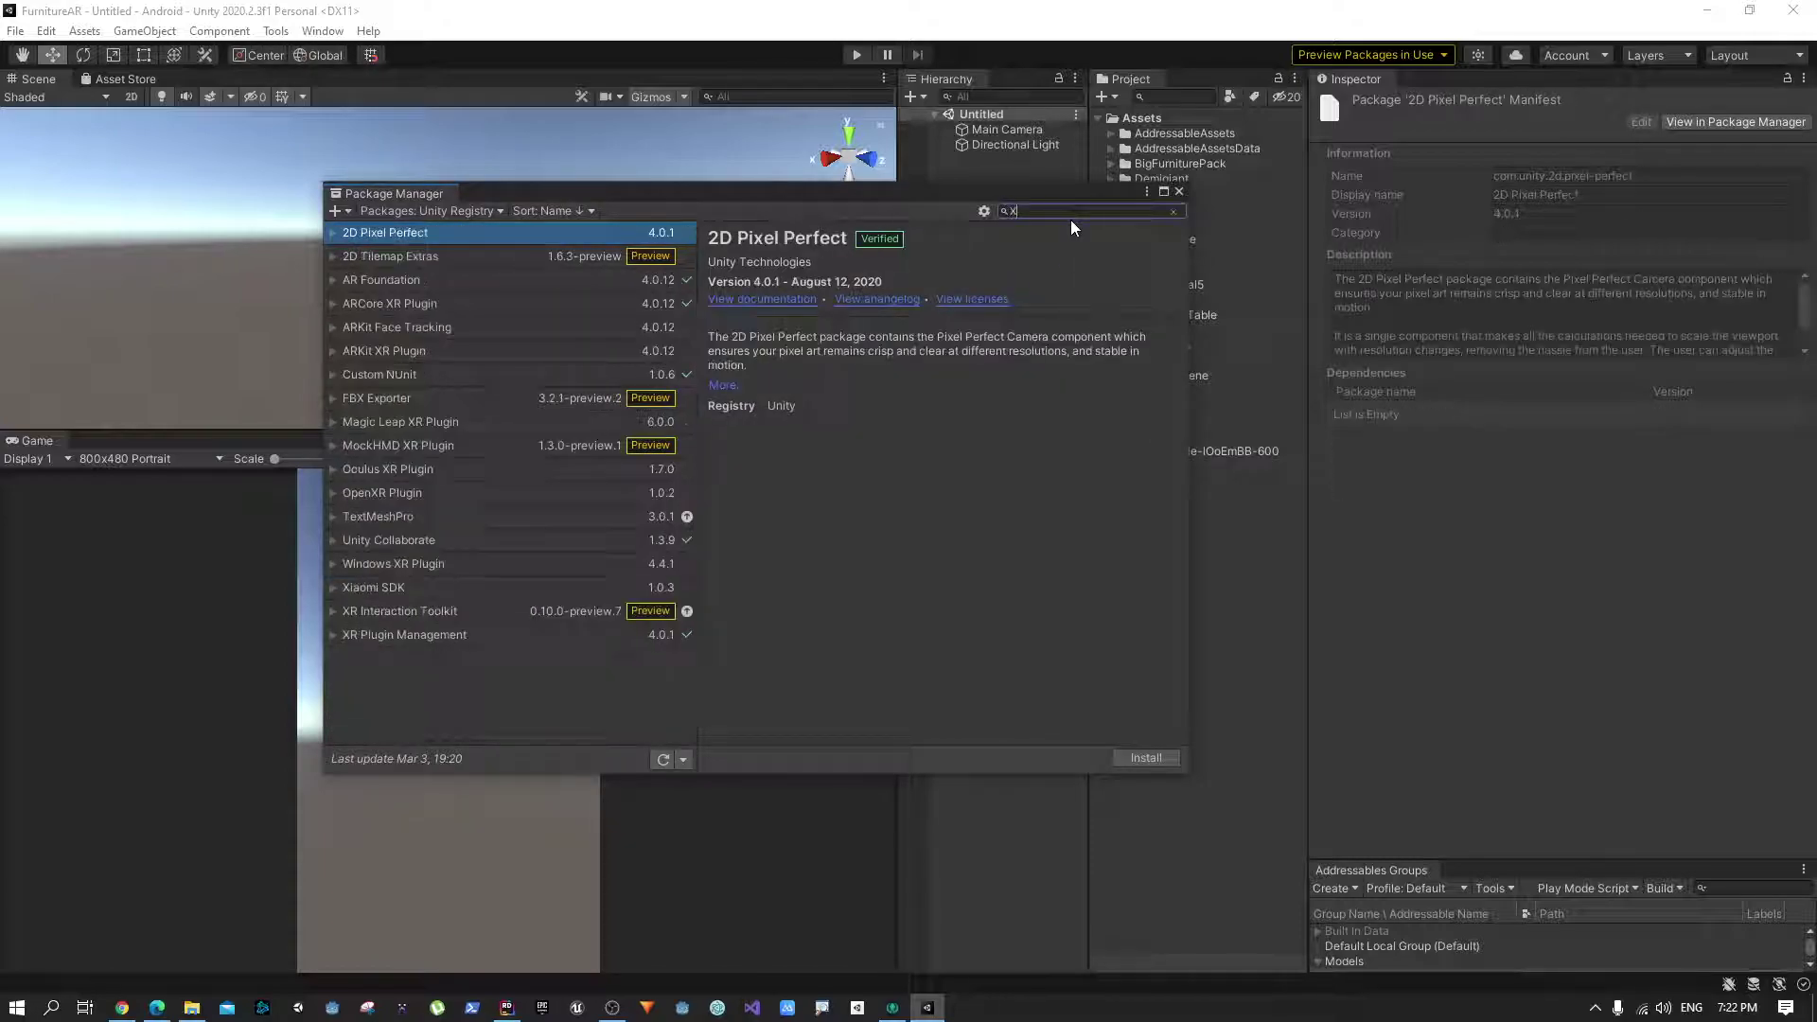
type("R")
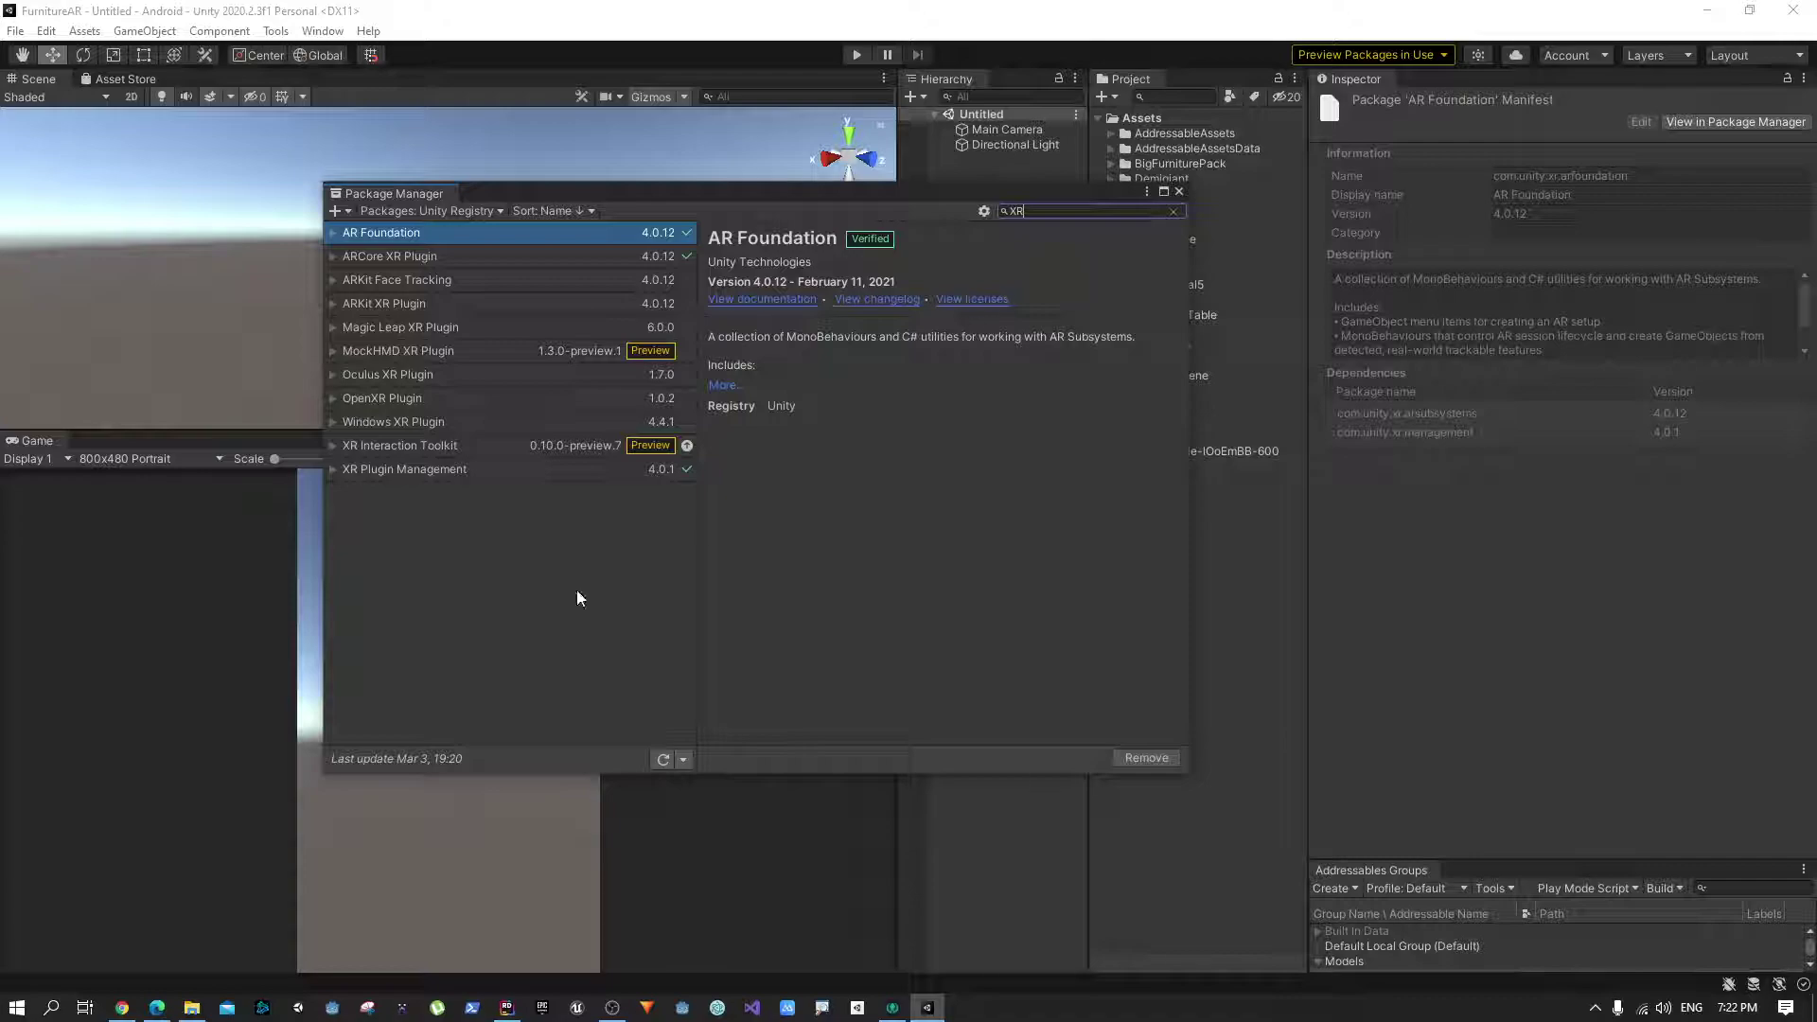
Check the ARCore XR Plugin and XR Plugin Management packages, and update XR Interaction Toolkit to 1.0.0-pre.2
left_click(390, 449)
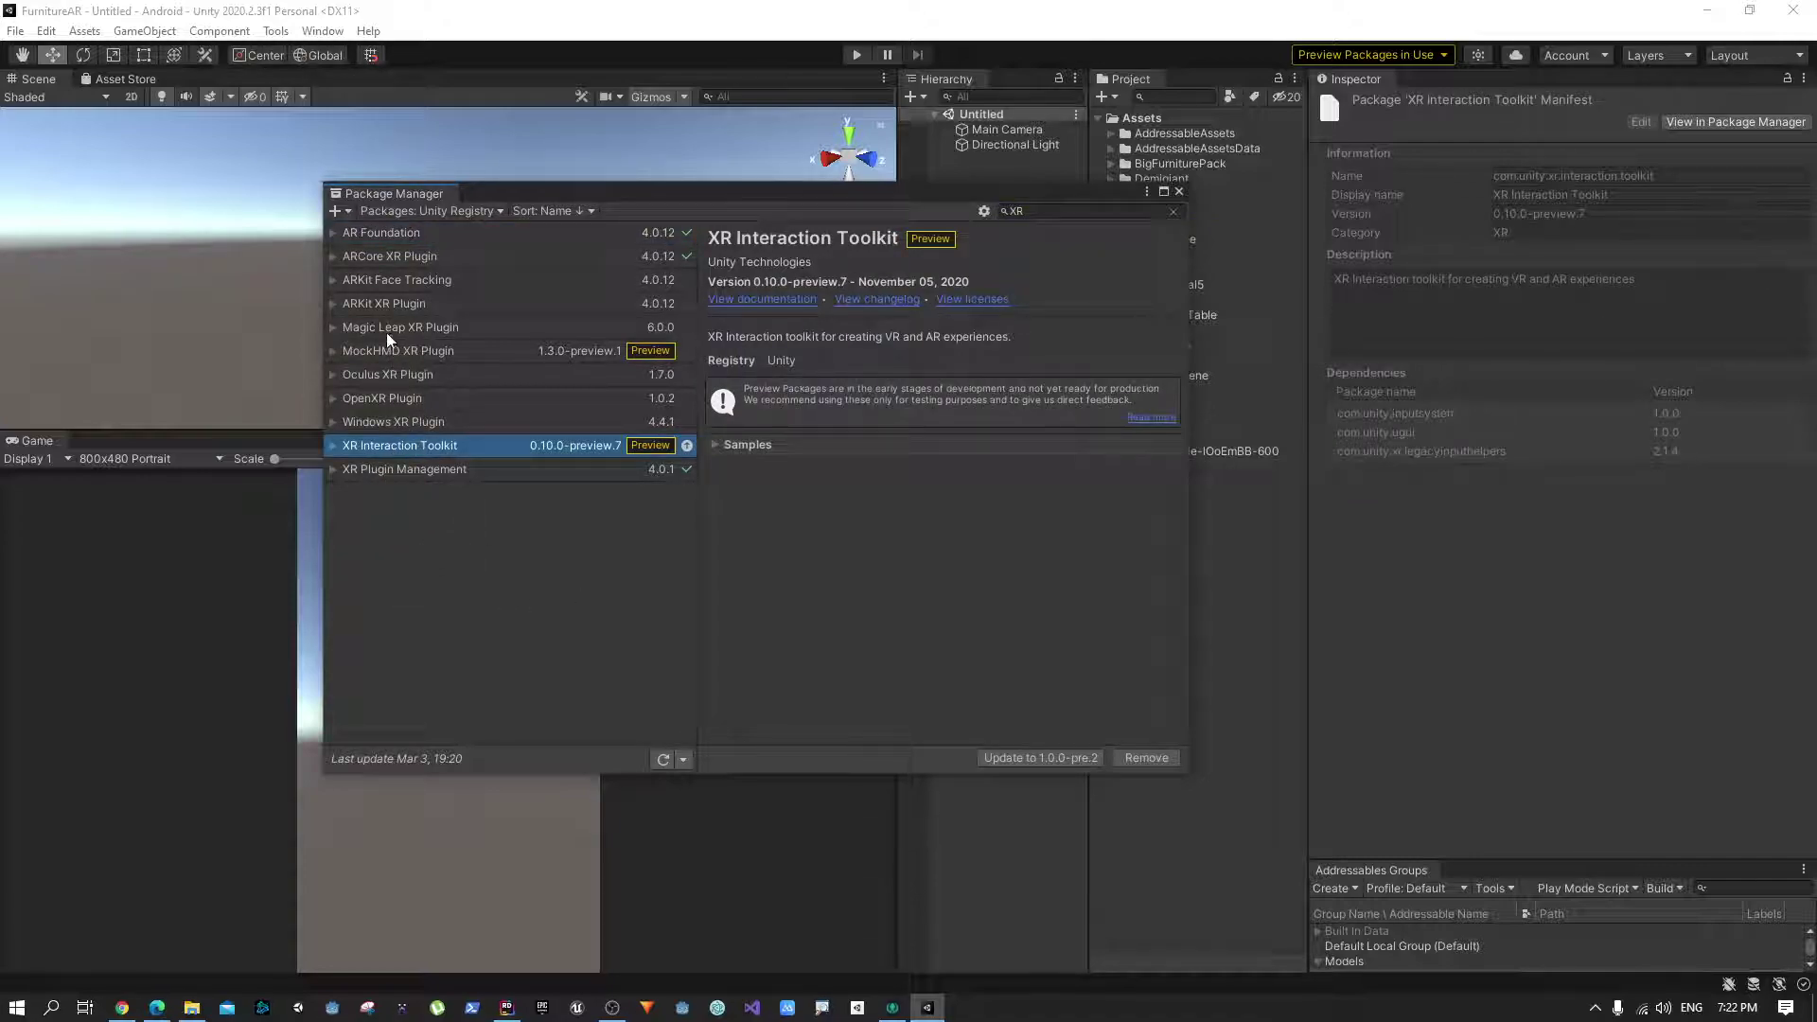
left_click(384, 256)
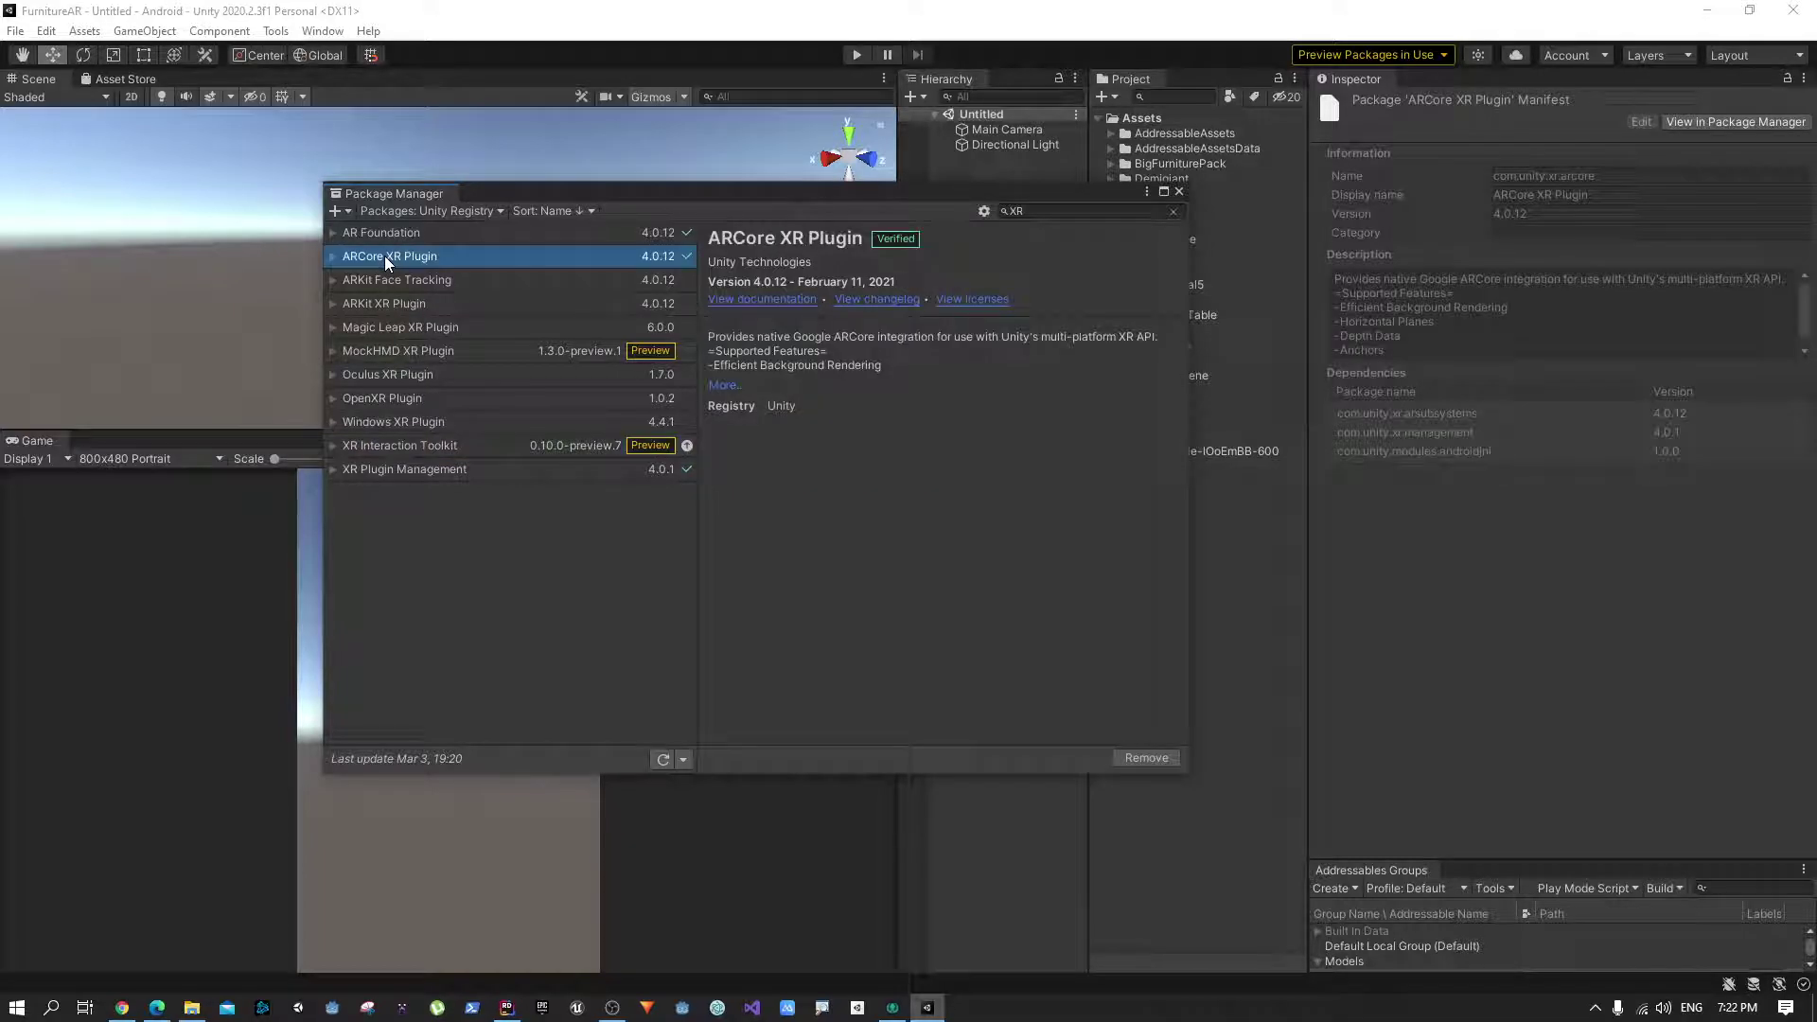
left_click(386, 470)
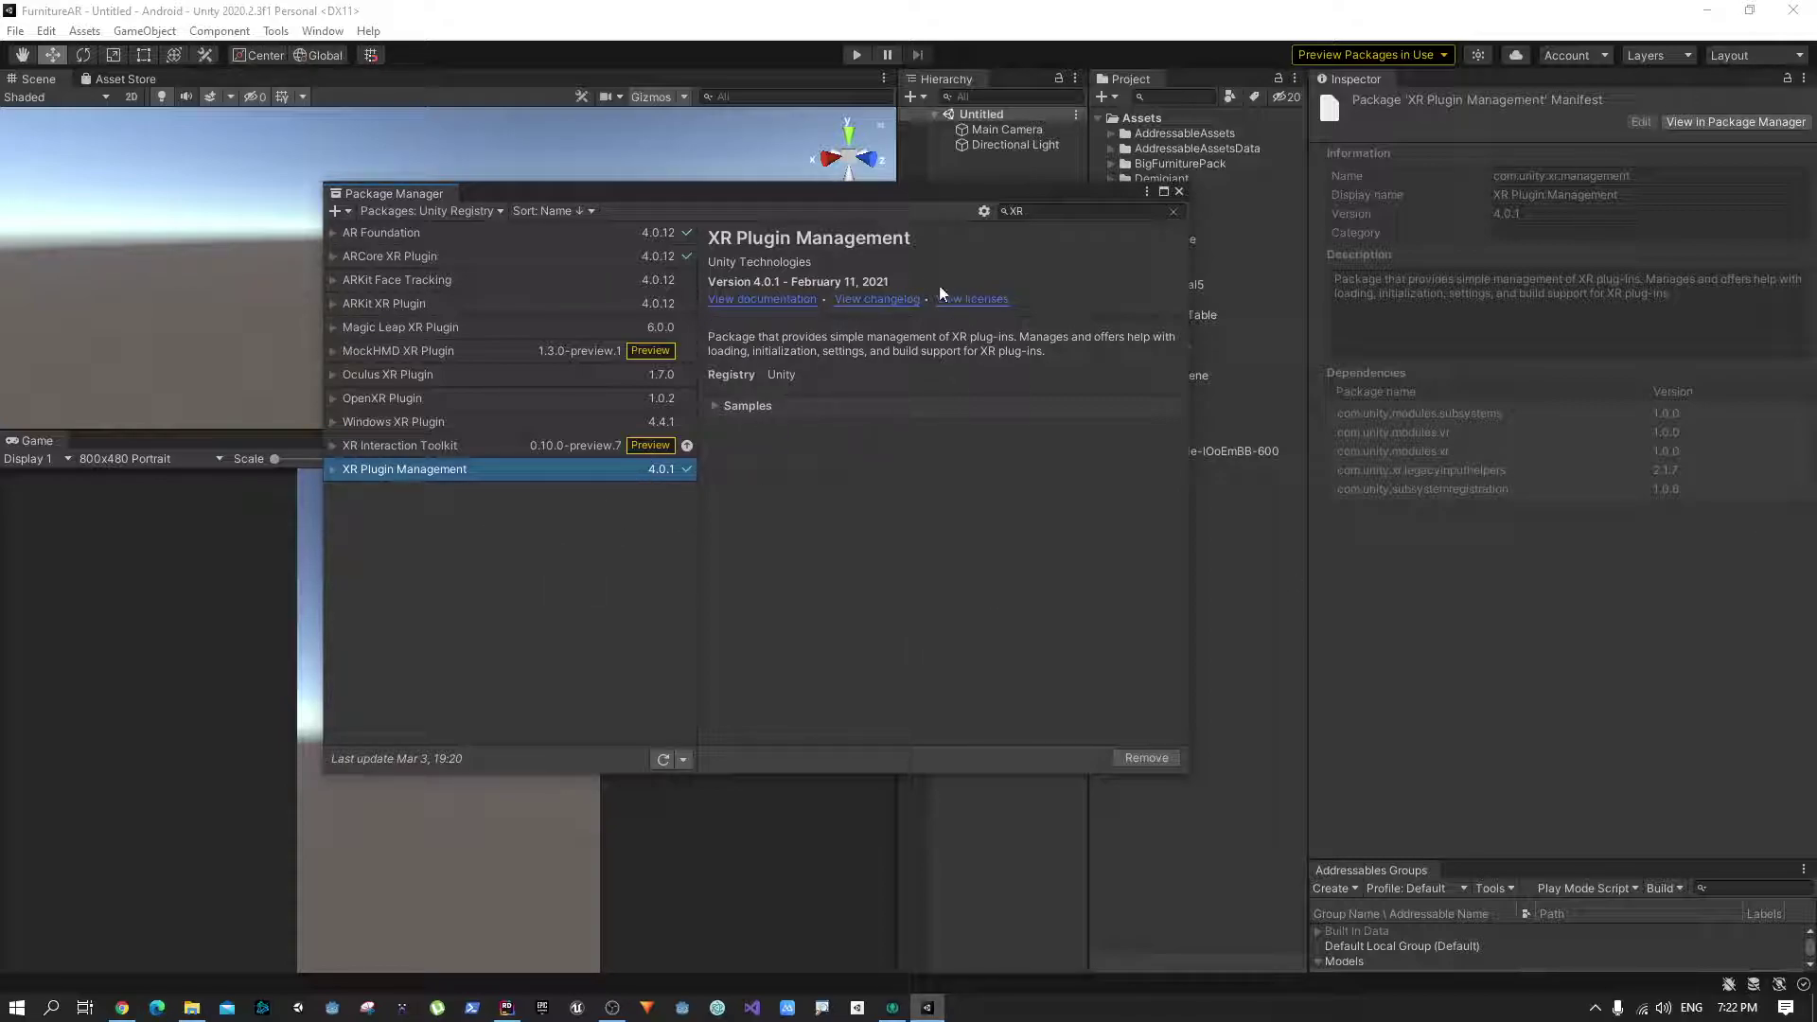
left_click(518, 445)
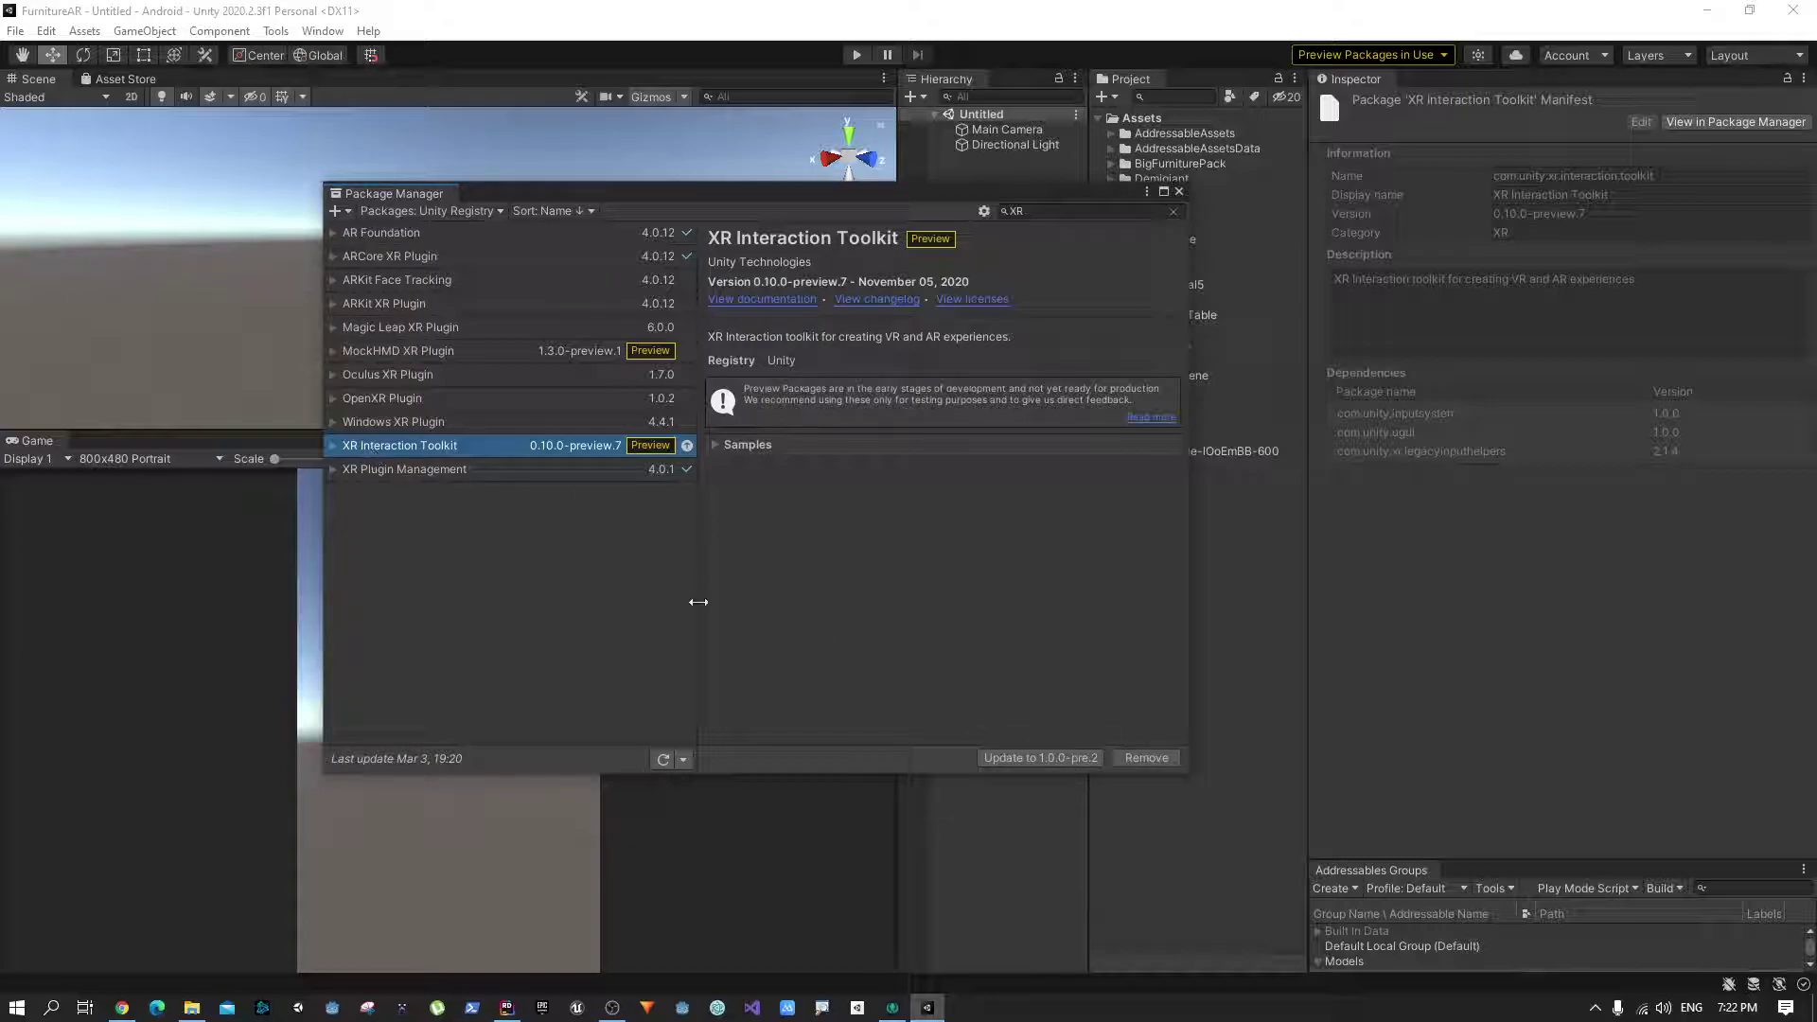
left_click(1050, 758)
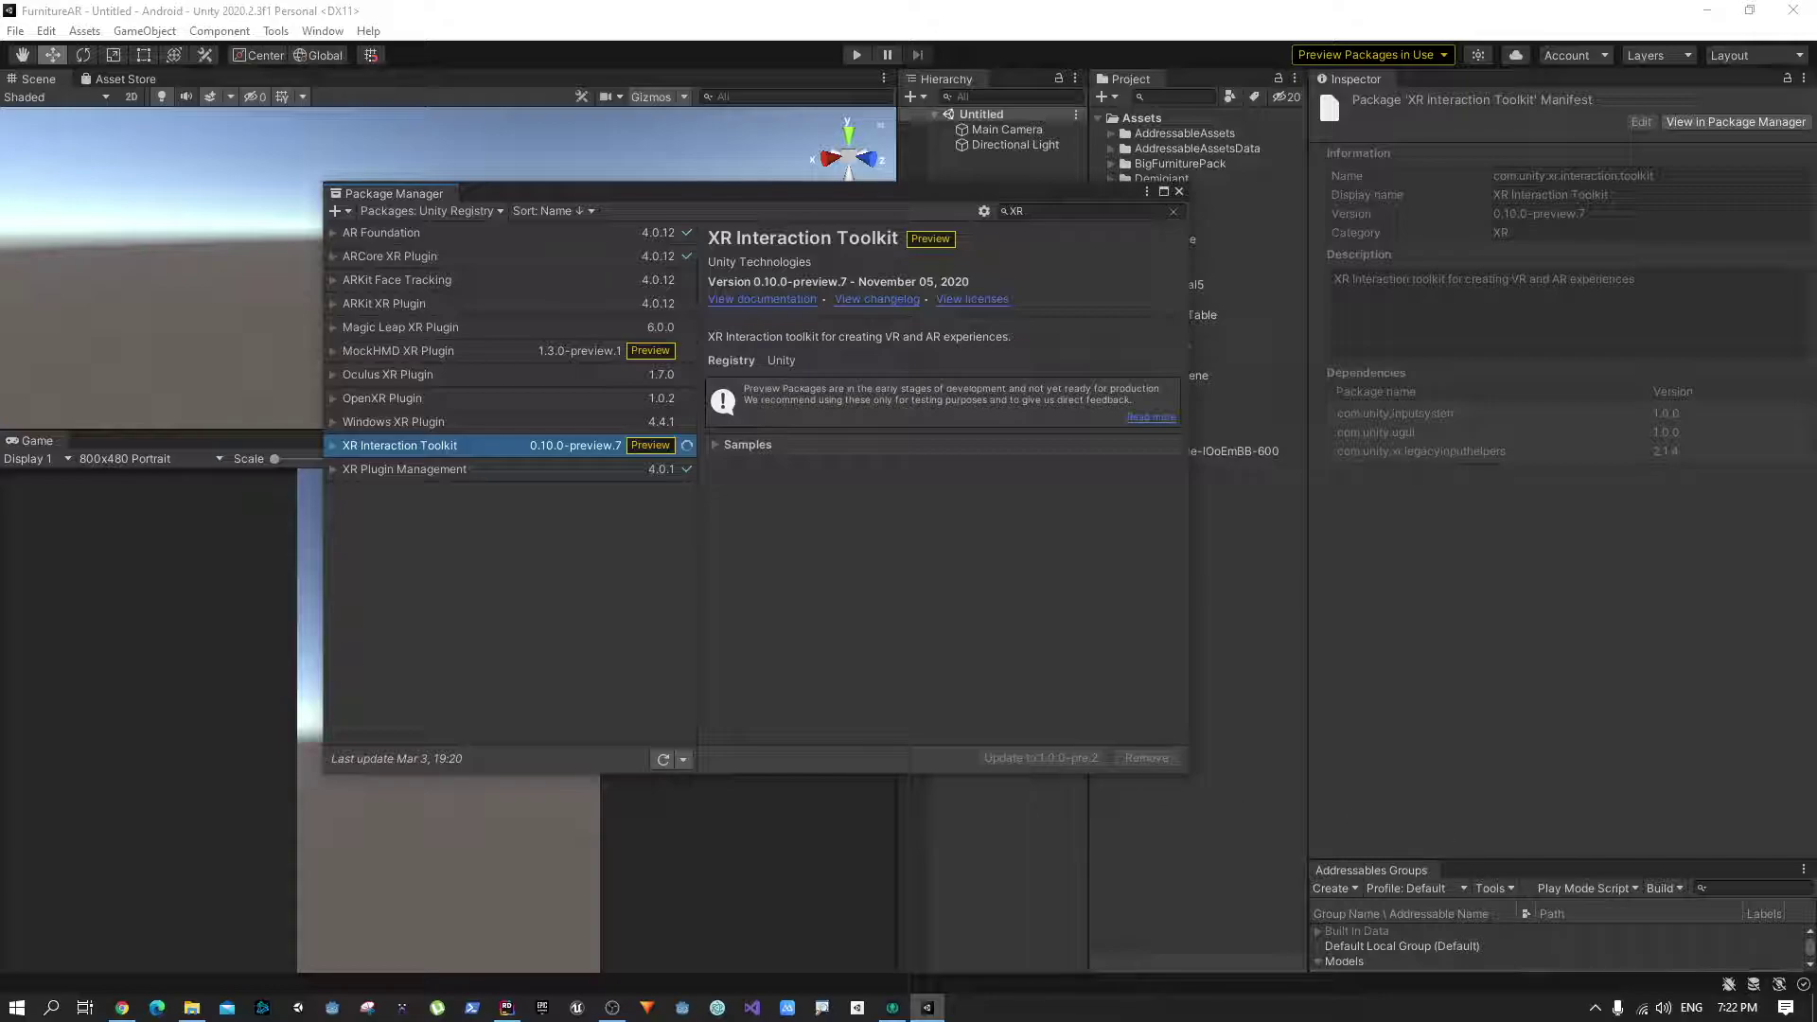
Limit the package list to those in the project and remove the 2D Sprite package, accepting the removal confirmation
left_click(448, 211)
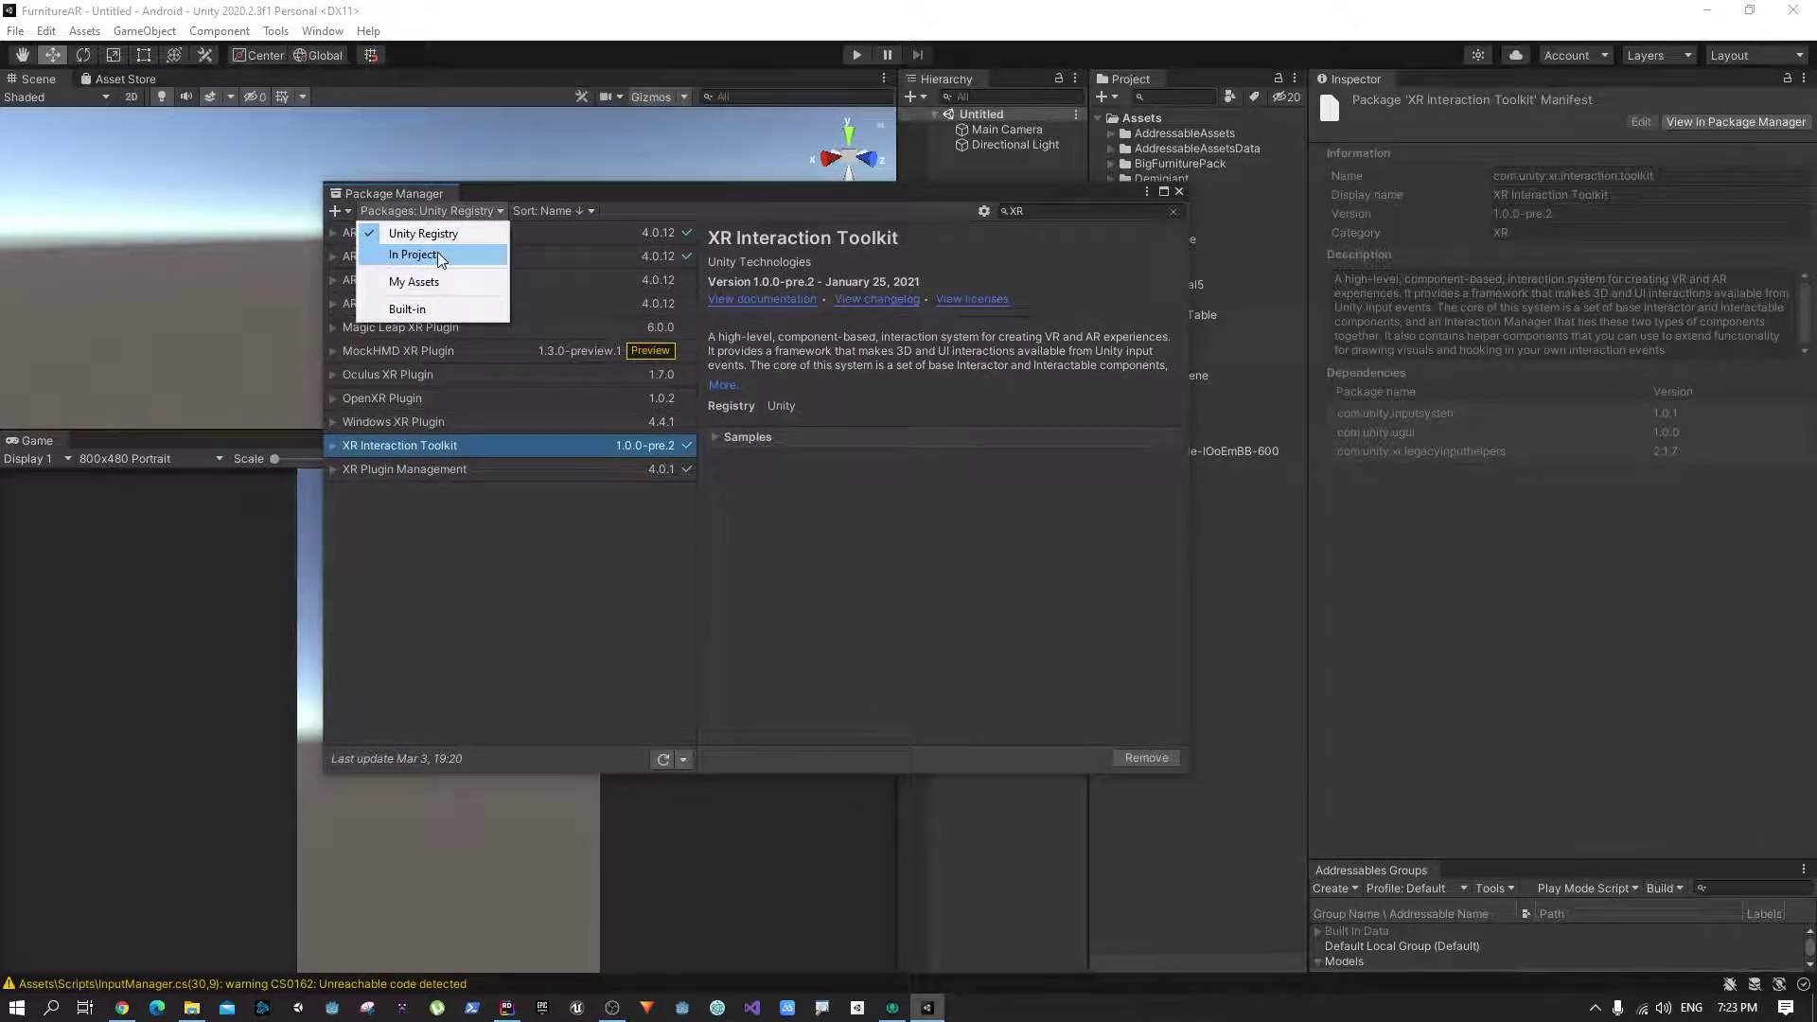
left_click(438, 255)
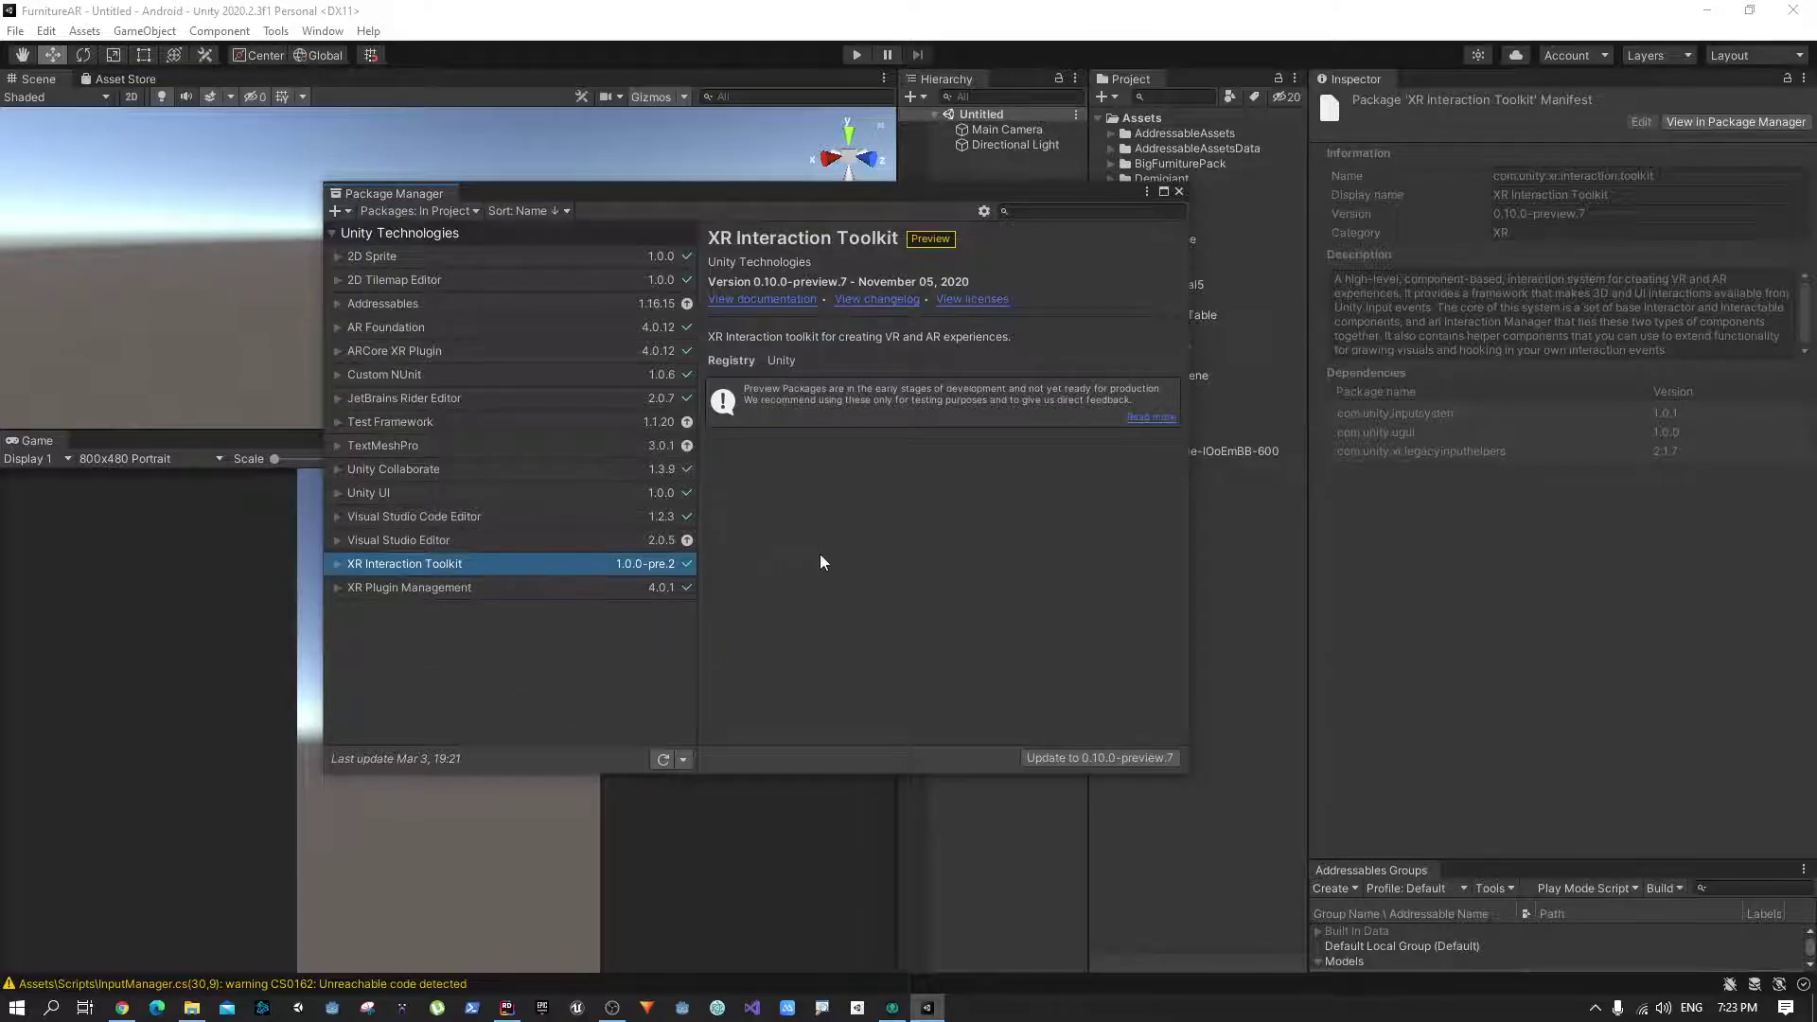
left_click(446, 257)
left_click(1164, 758)
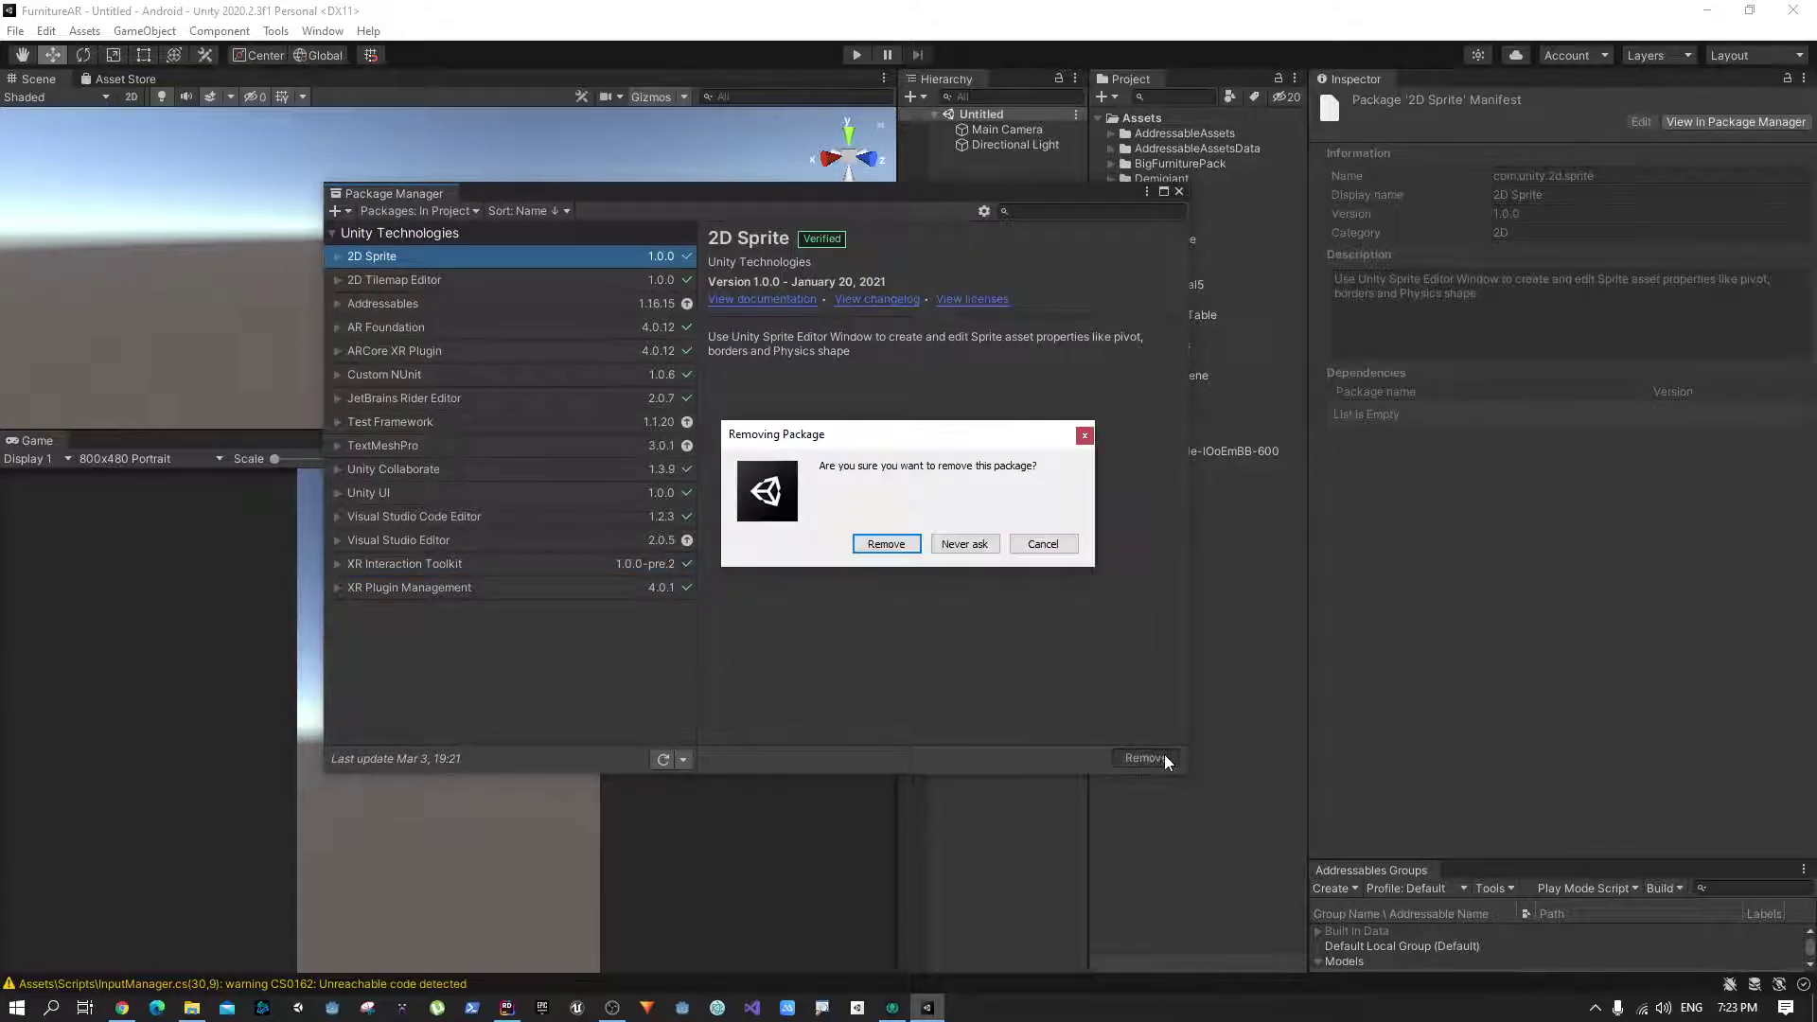
left_click(886, 543)
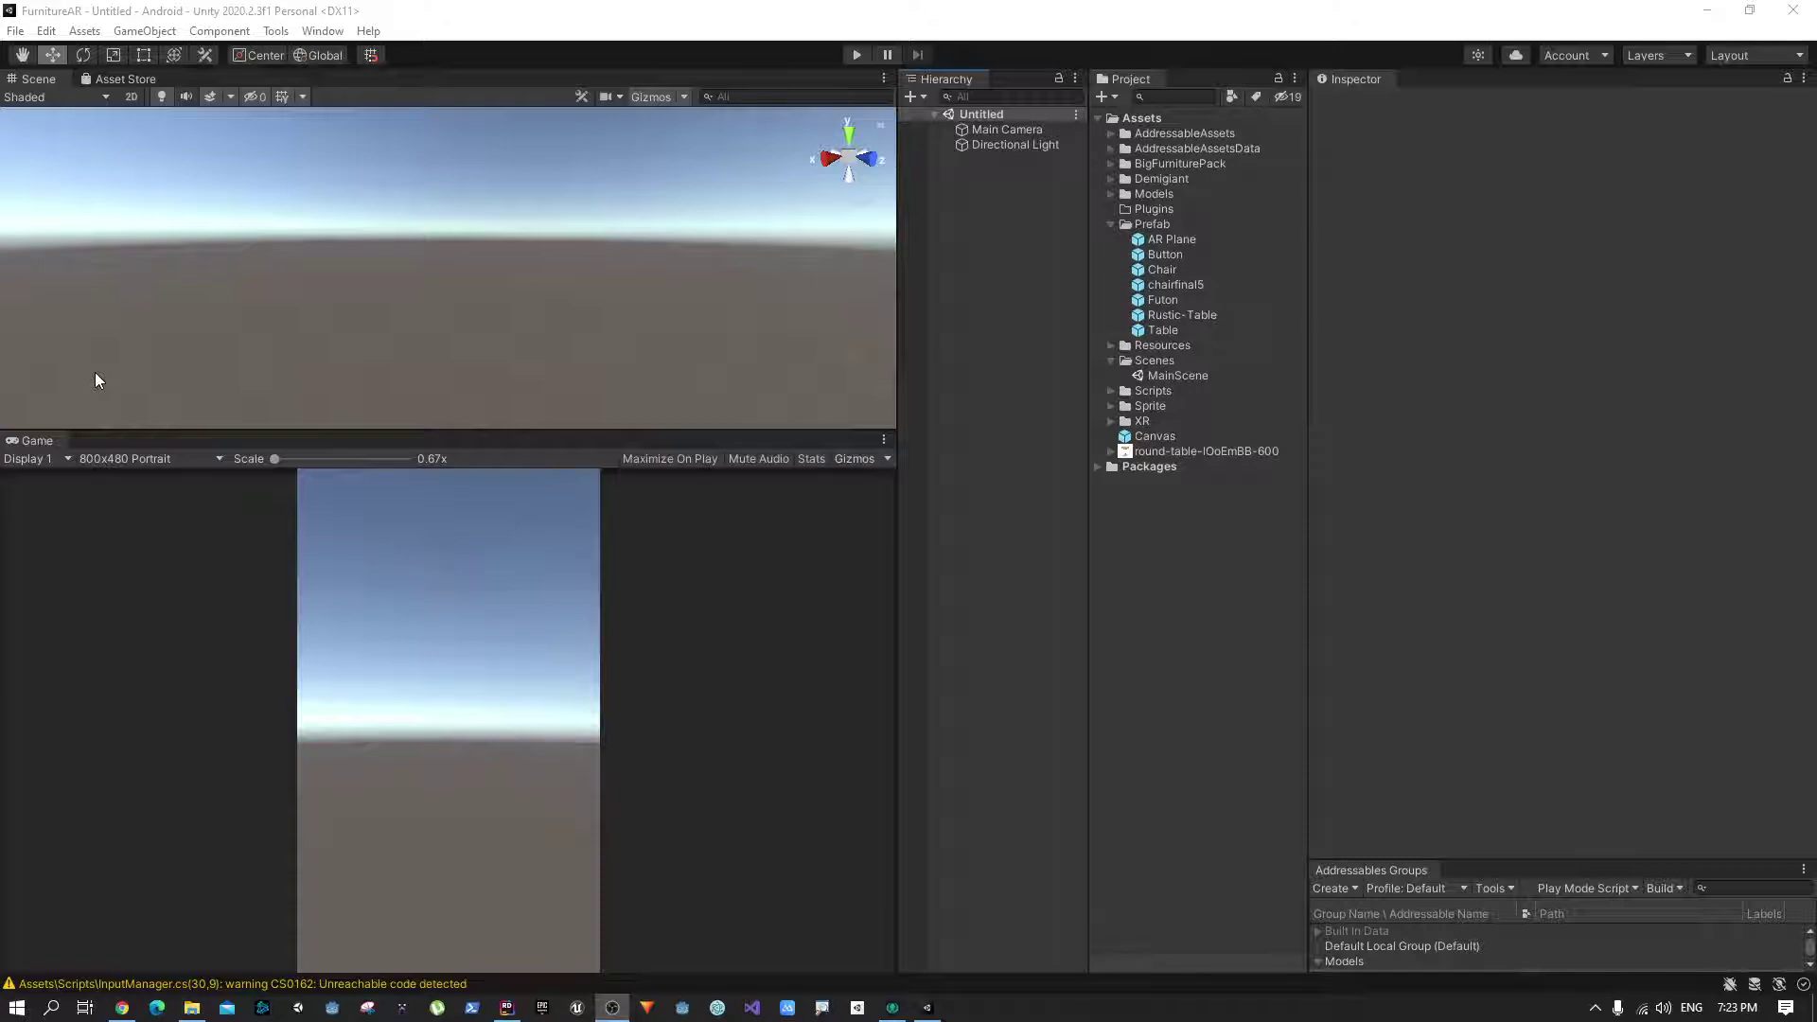
Enable ARCore as the Android plug-in provider in the project's XR Plug-in Management settings
left_click(46, 34)
left_click(98, 582)
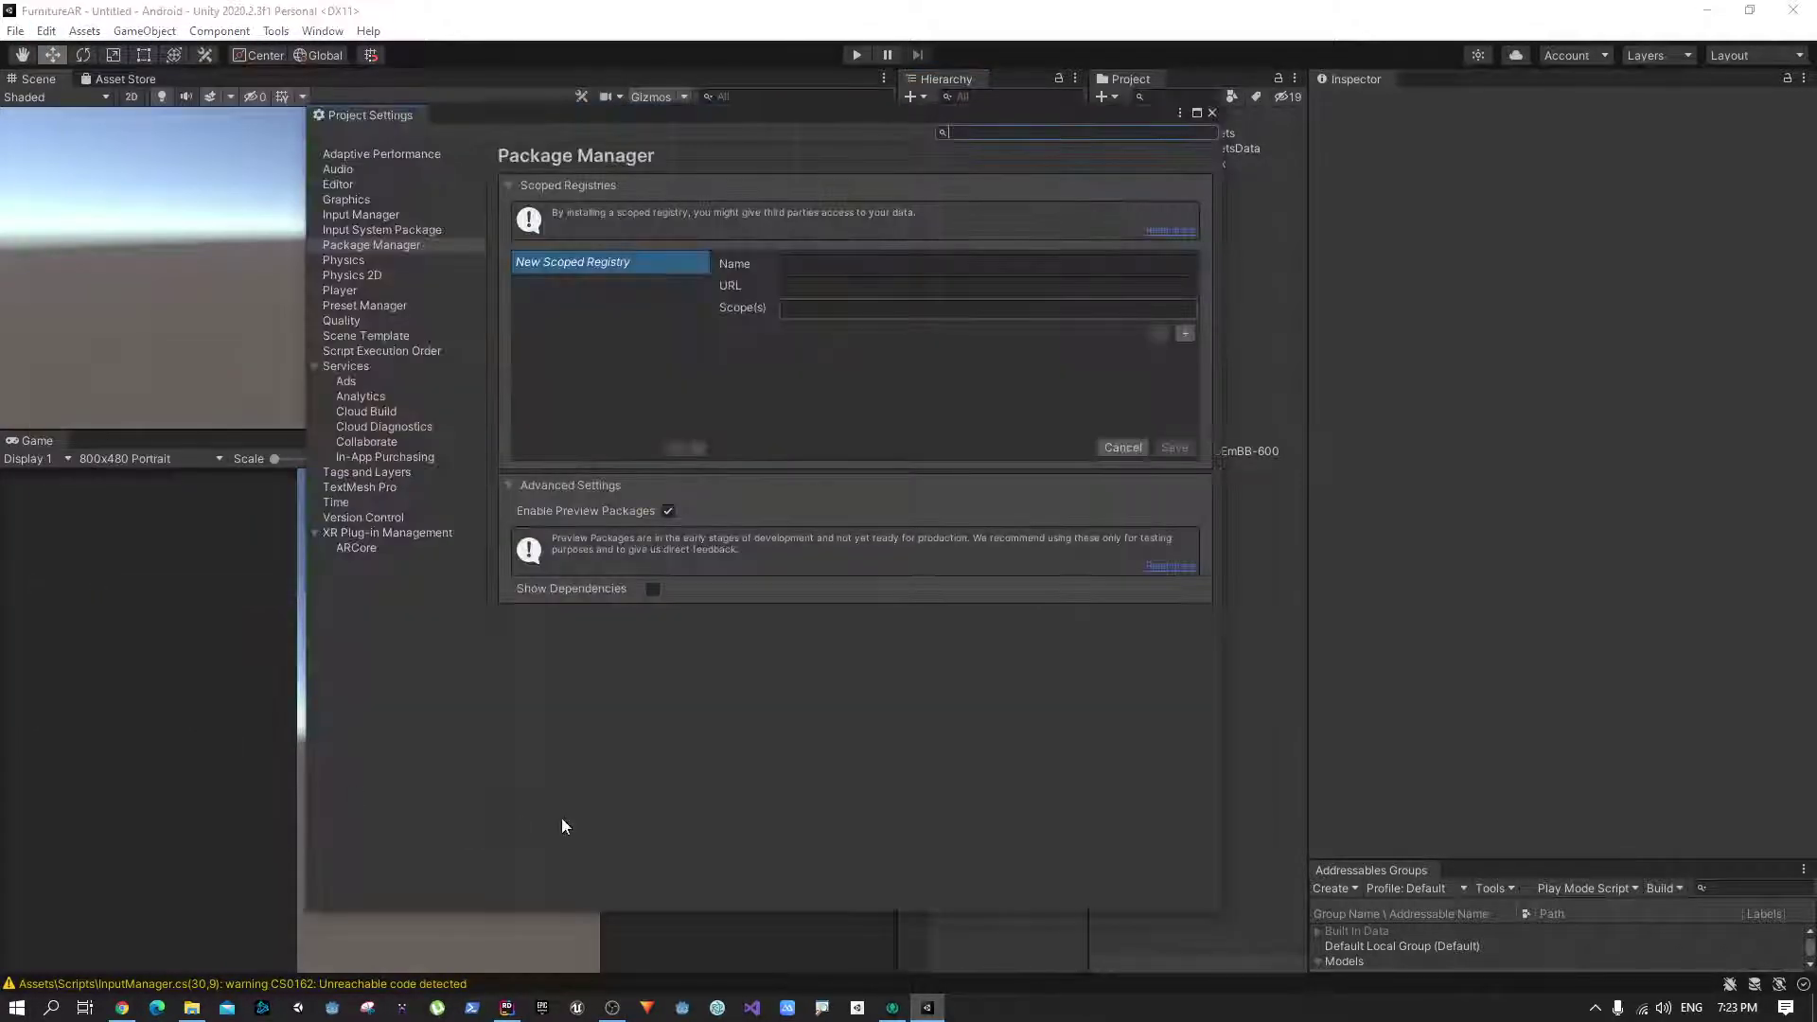
left_click(376, 535)
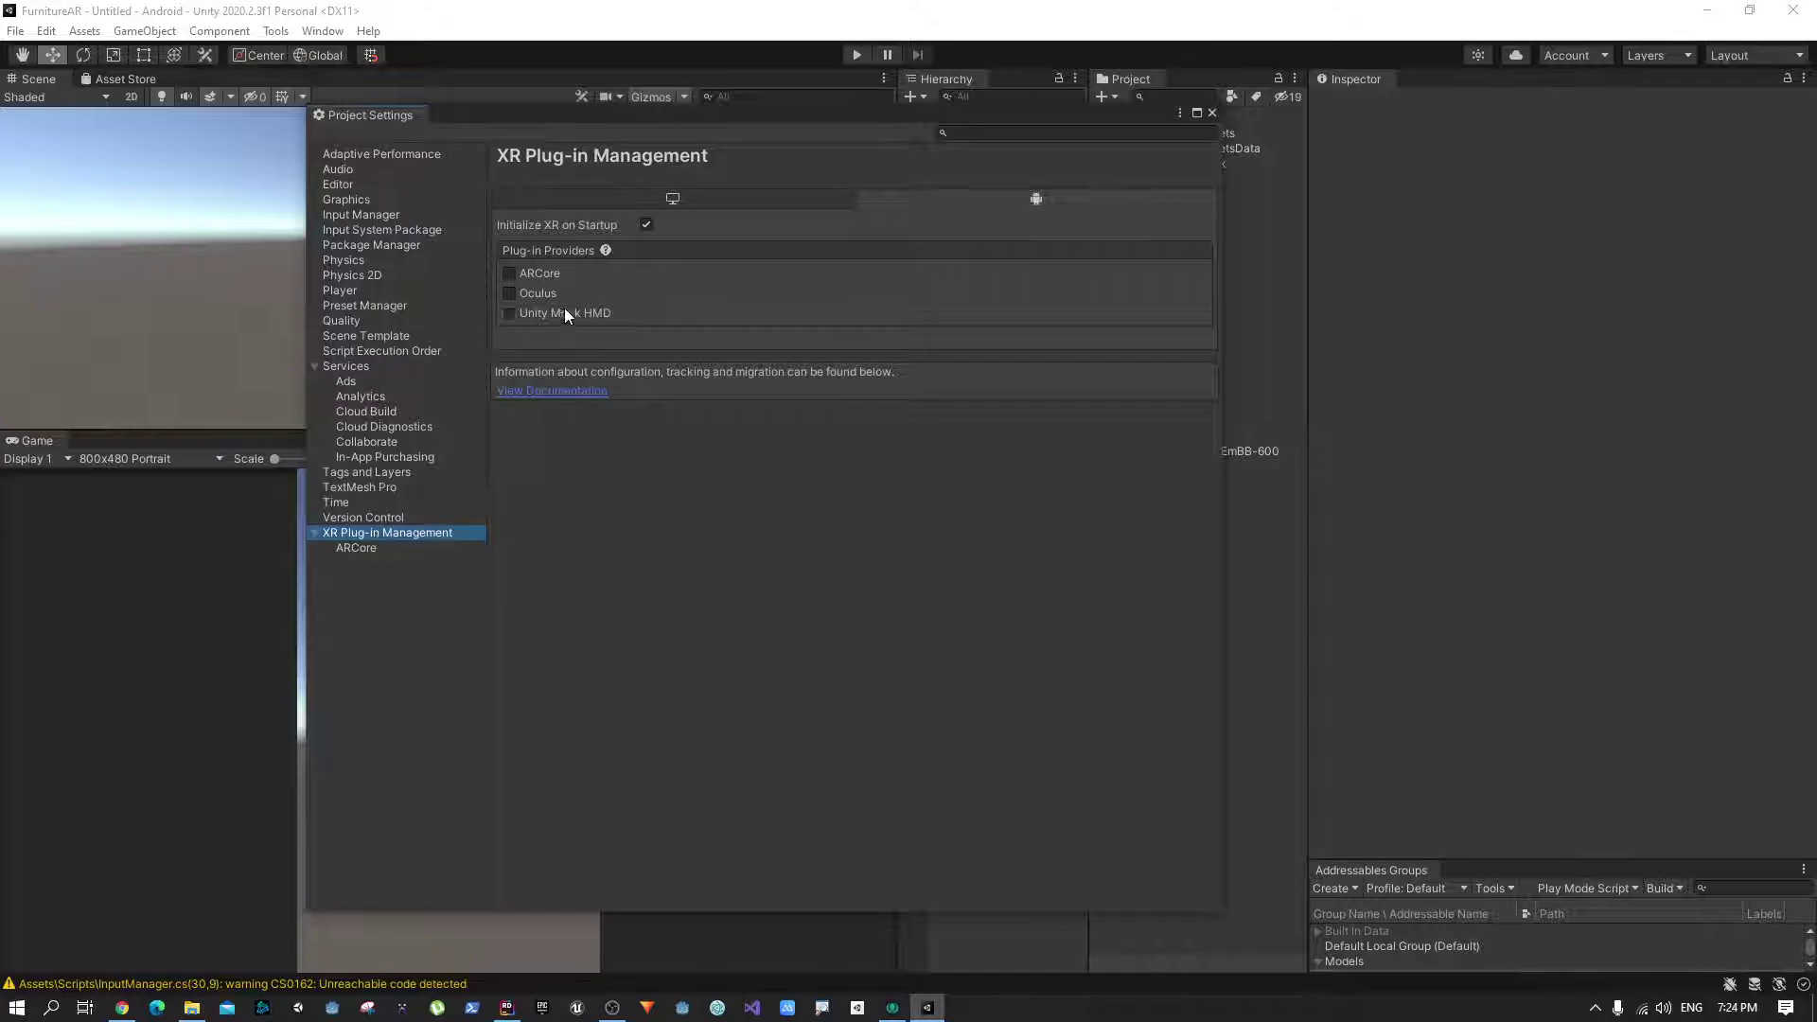
left_click(510, 274)
Check the Requirement options in the ARCore settings, keep Required, and close the Project Settings
left_click(368, 549)
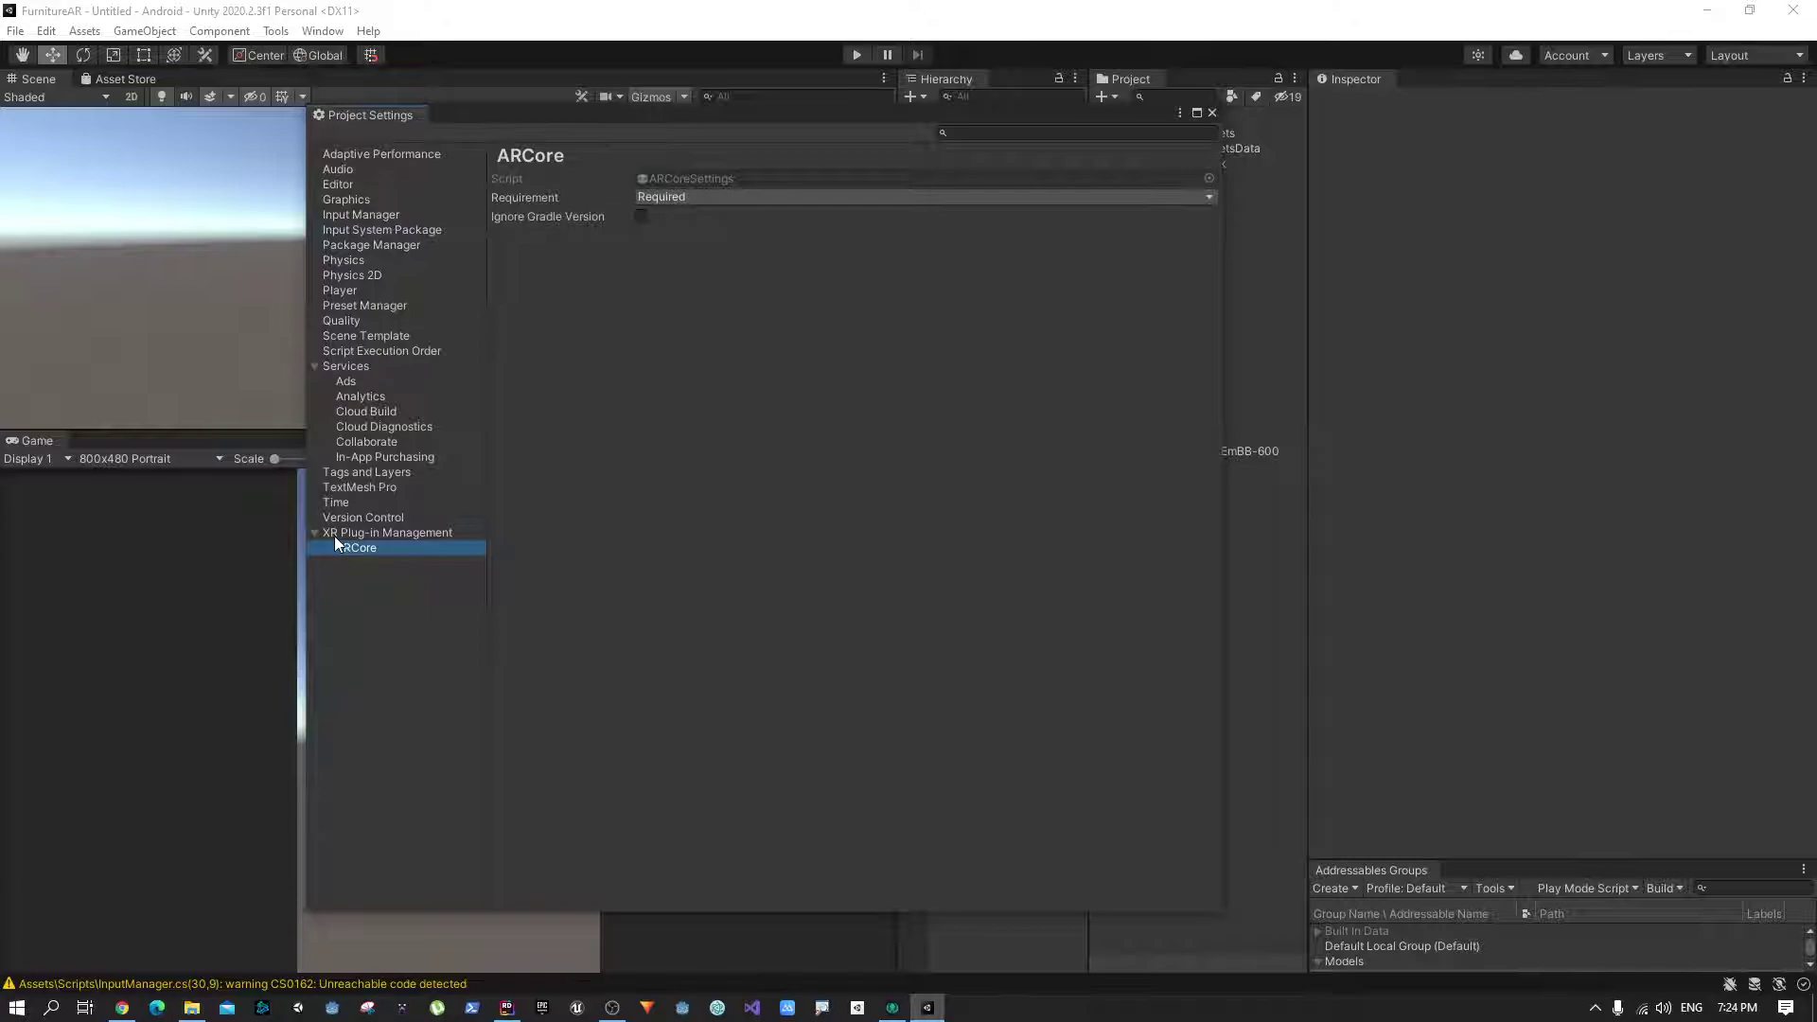
left_click(696, 196)
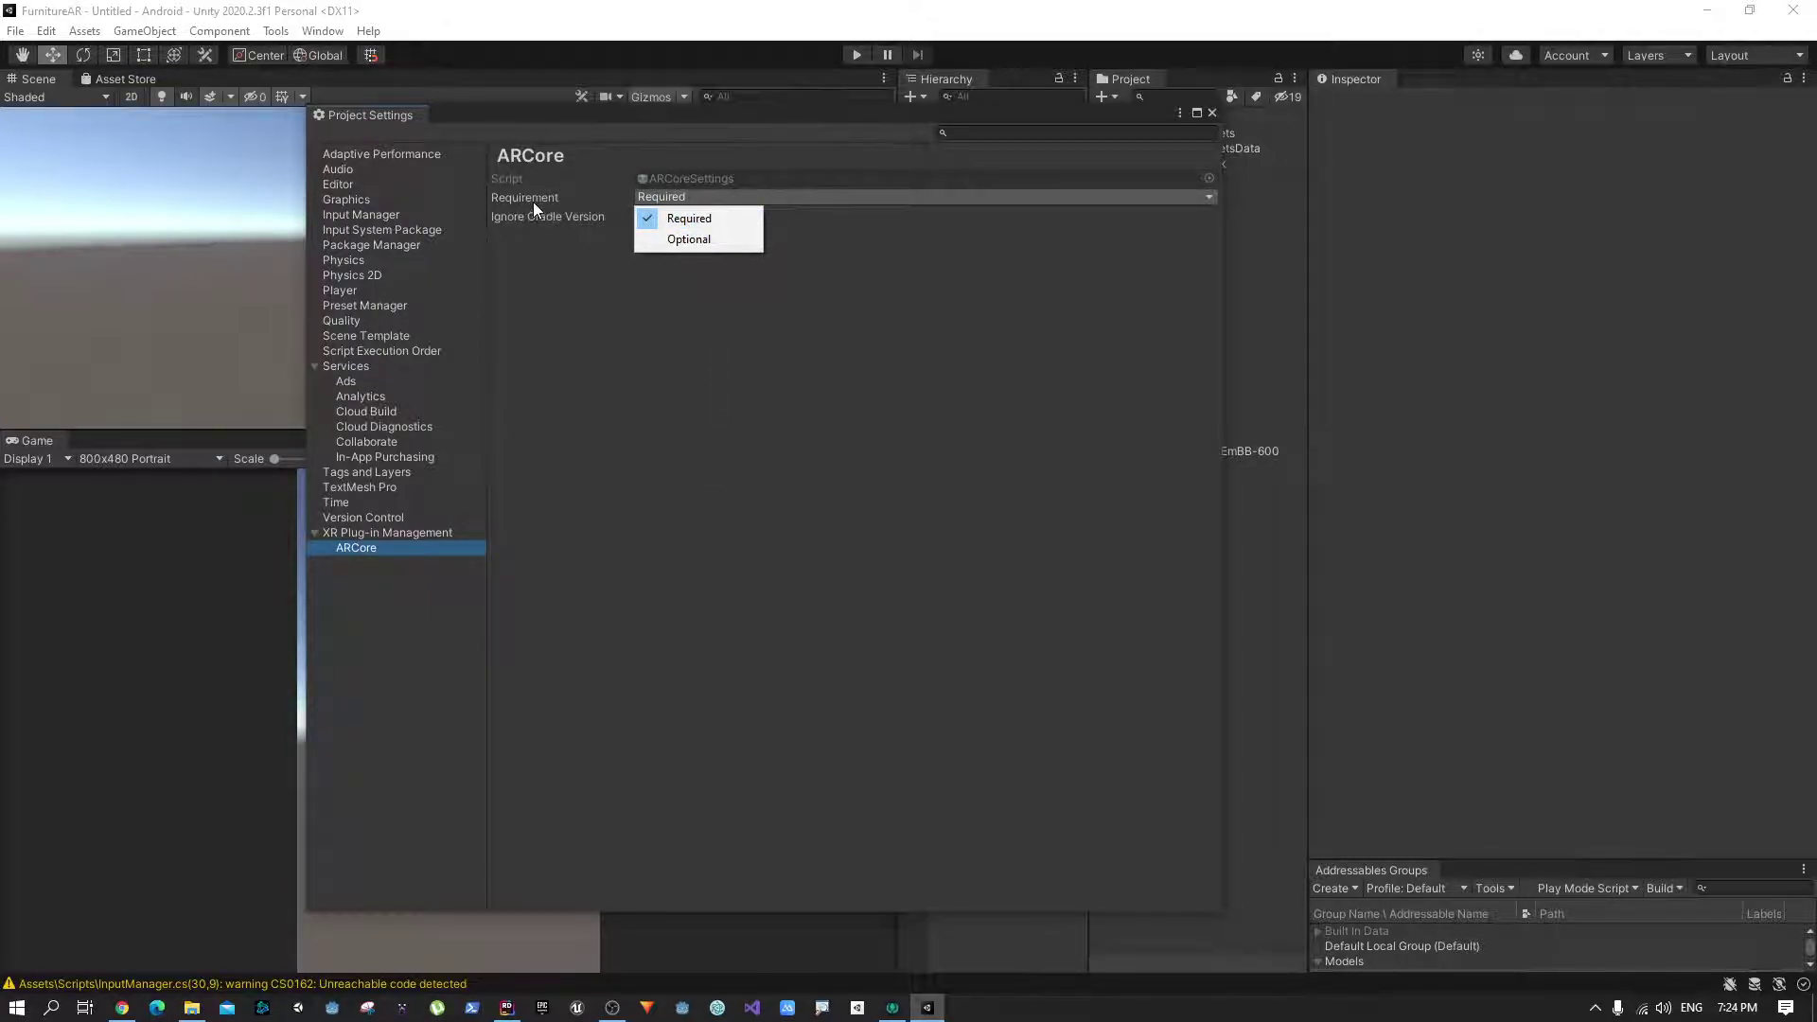
left_click(641, 477)
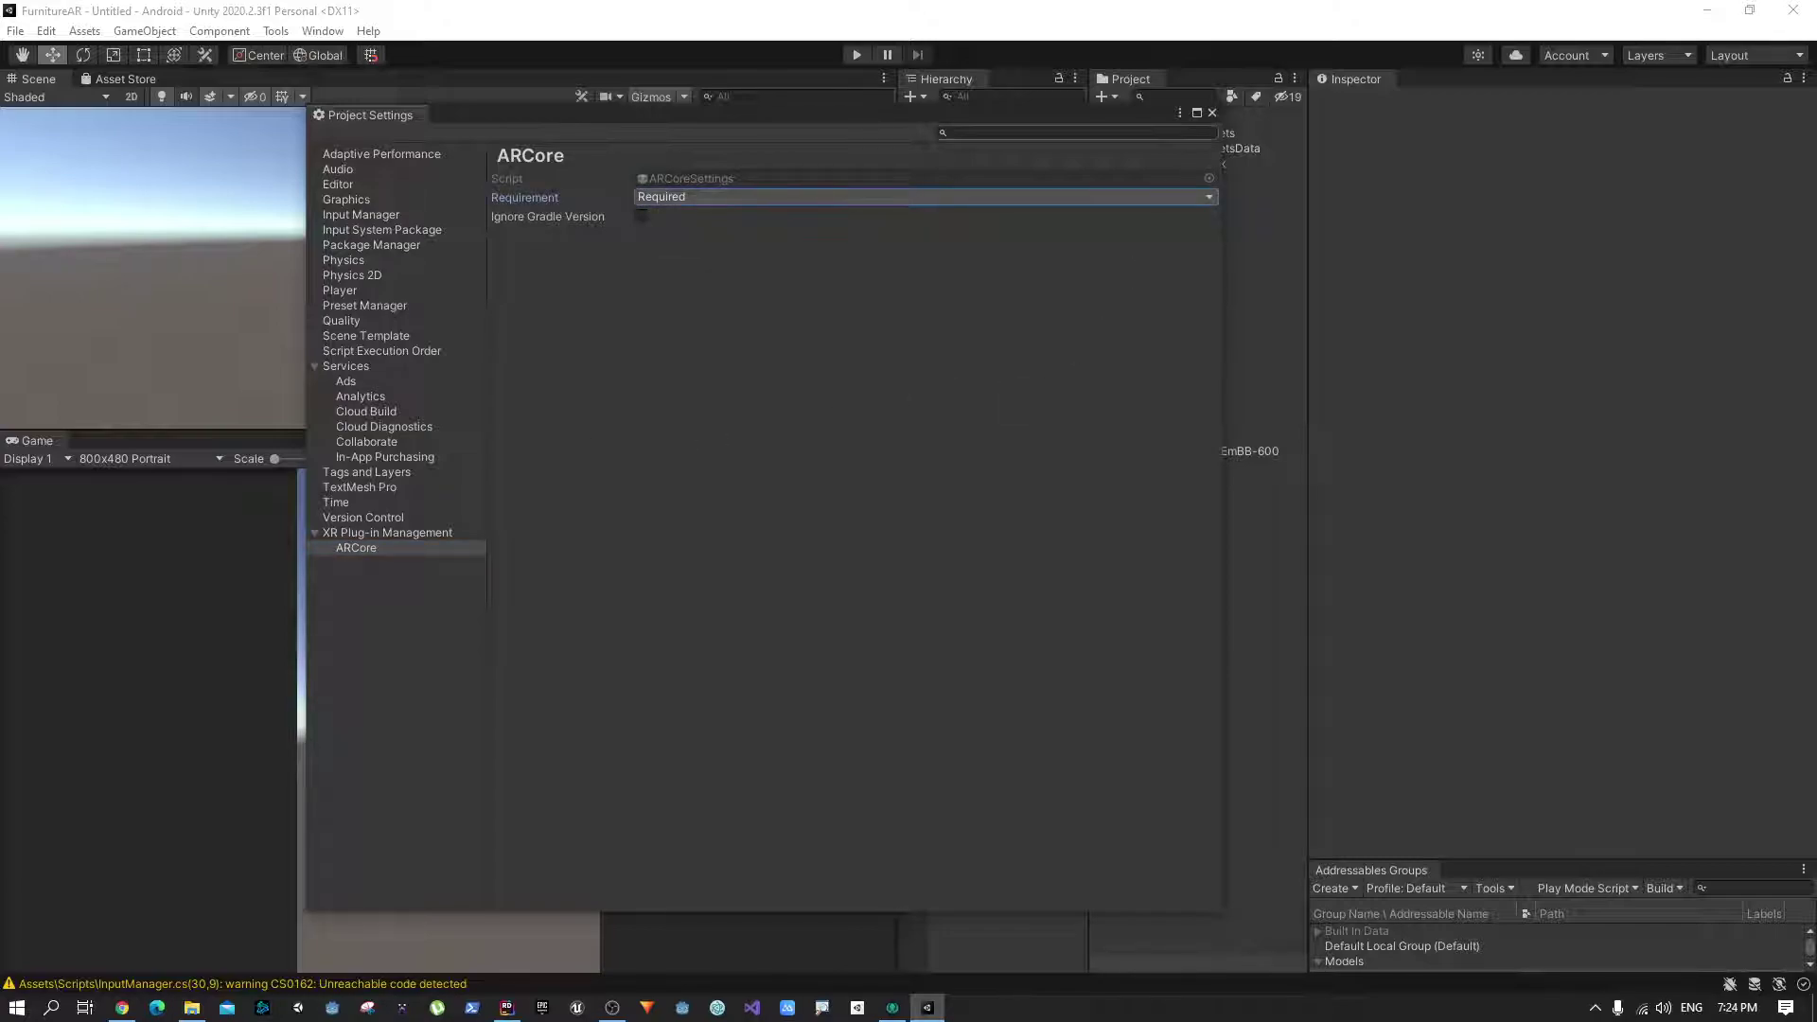
left_click(1211, 113)
Open the Android Player settings from the Build Settings and remove Vulkan from the Graphics APIs
left_click(15, 30)
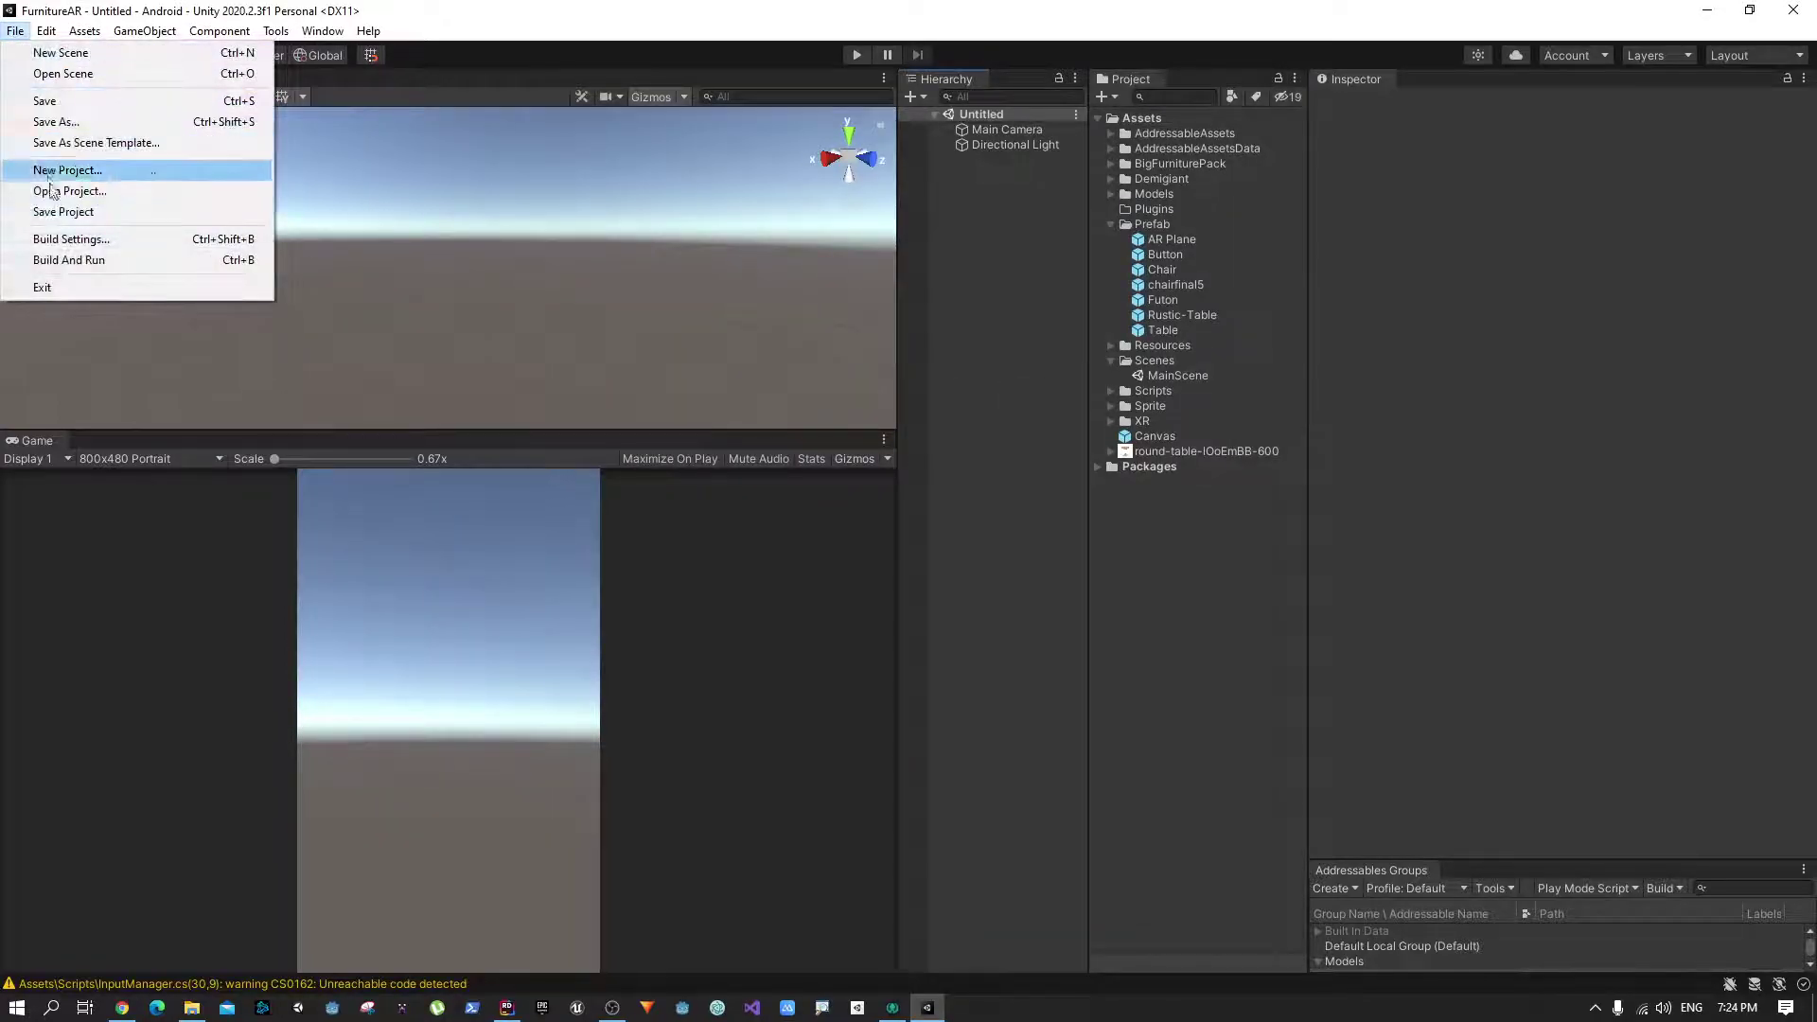
left_click(60, 238)
left_click(208, 848)
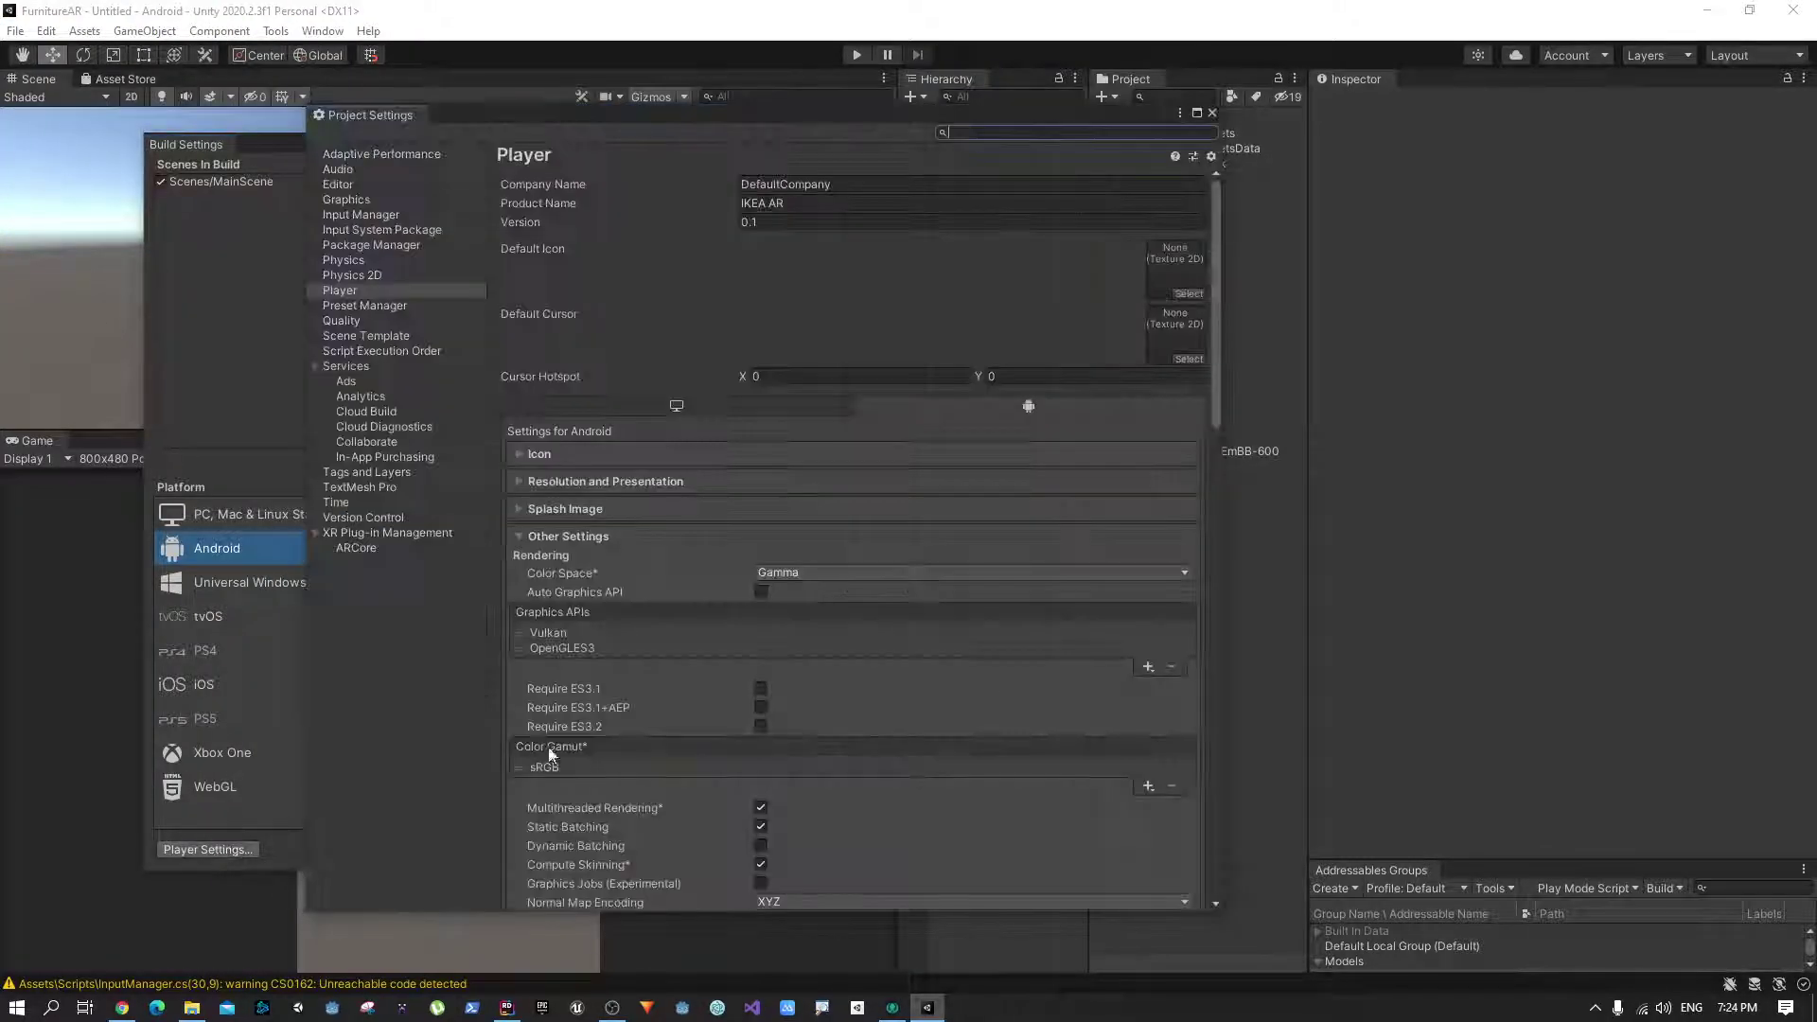
scroll(750, 620, "down", 3)
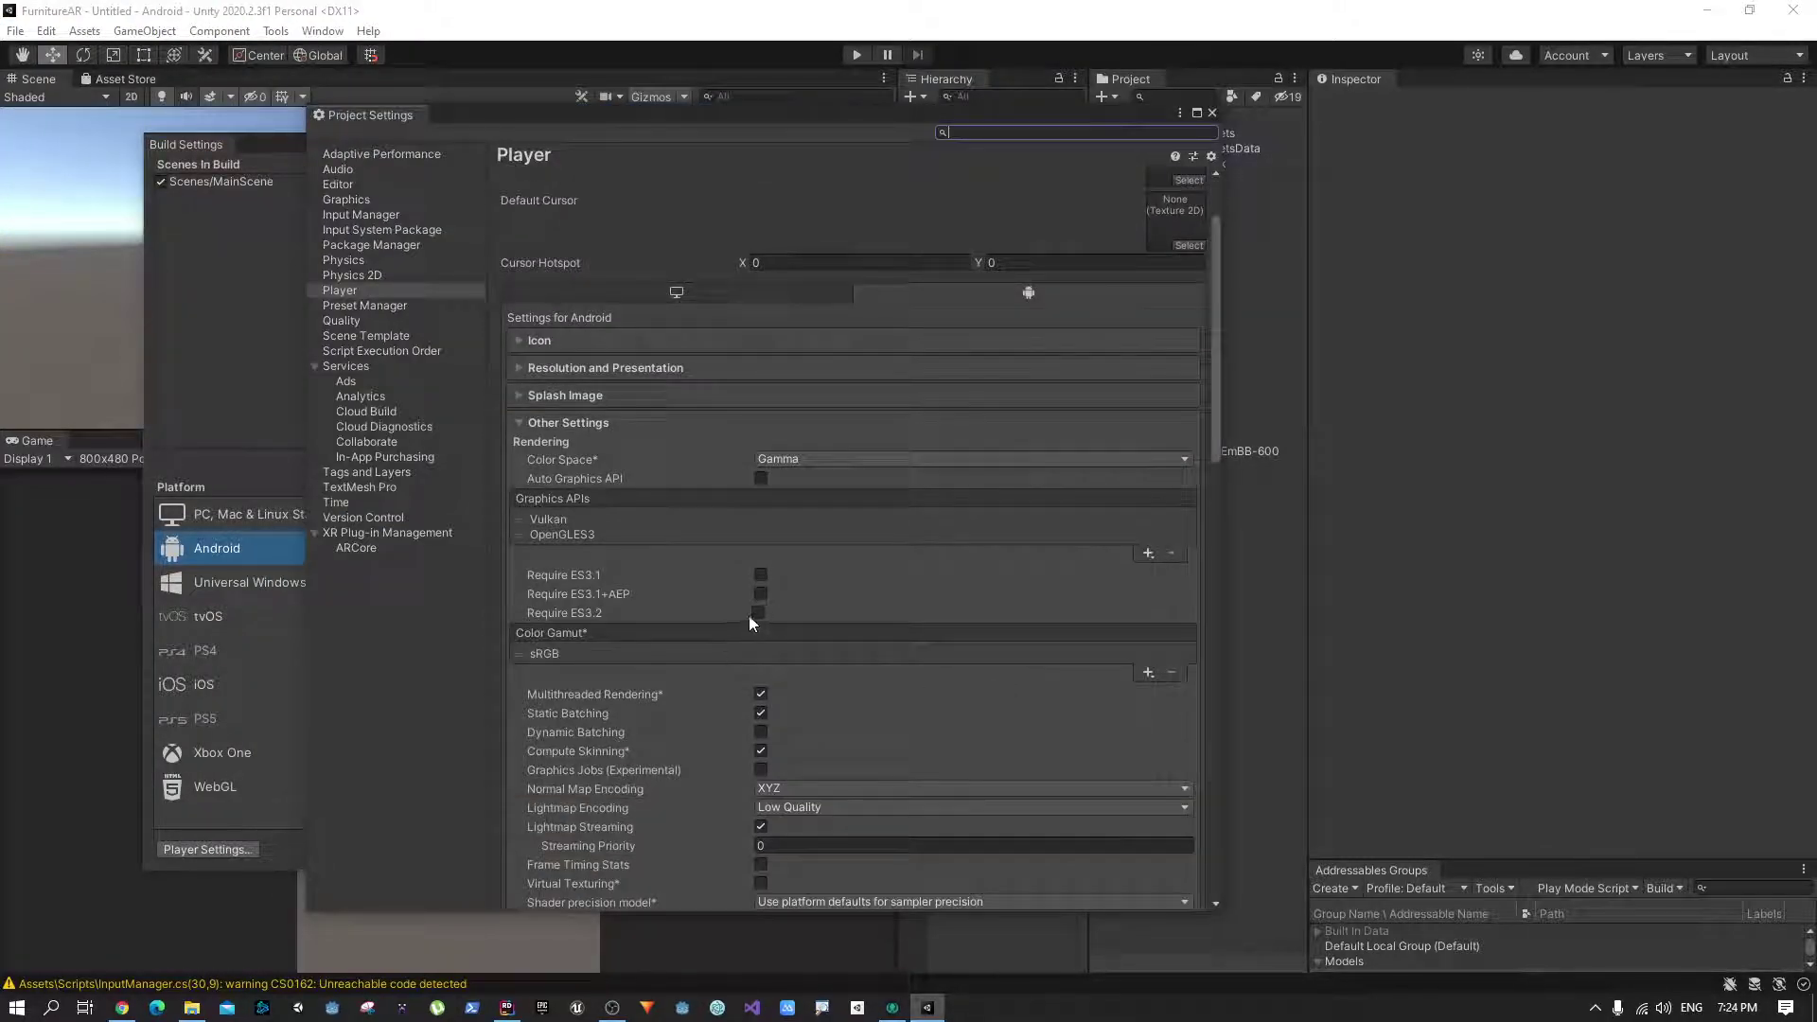
left_click(558, 519)
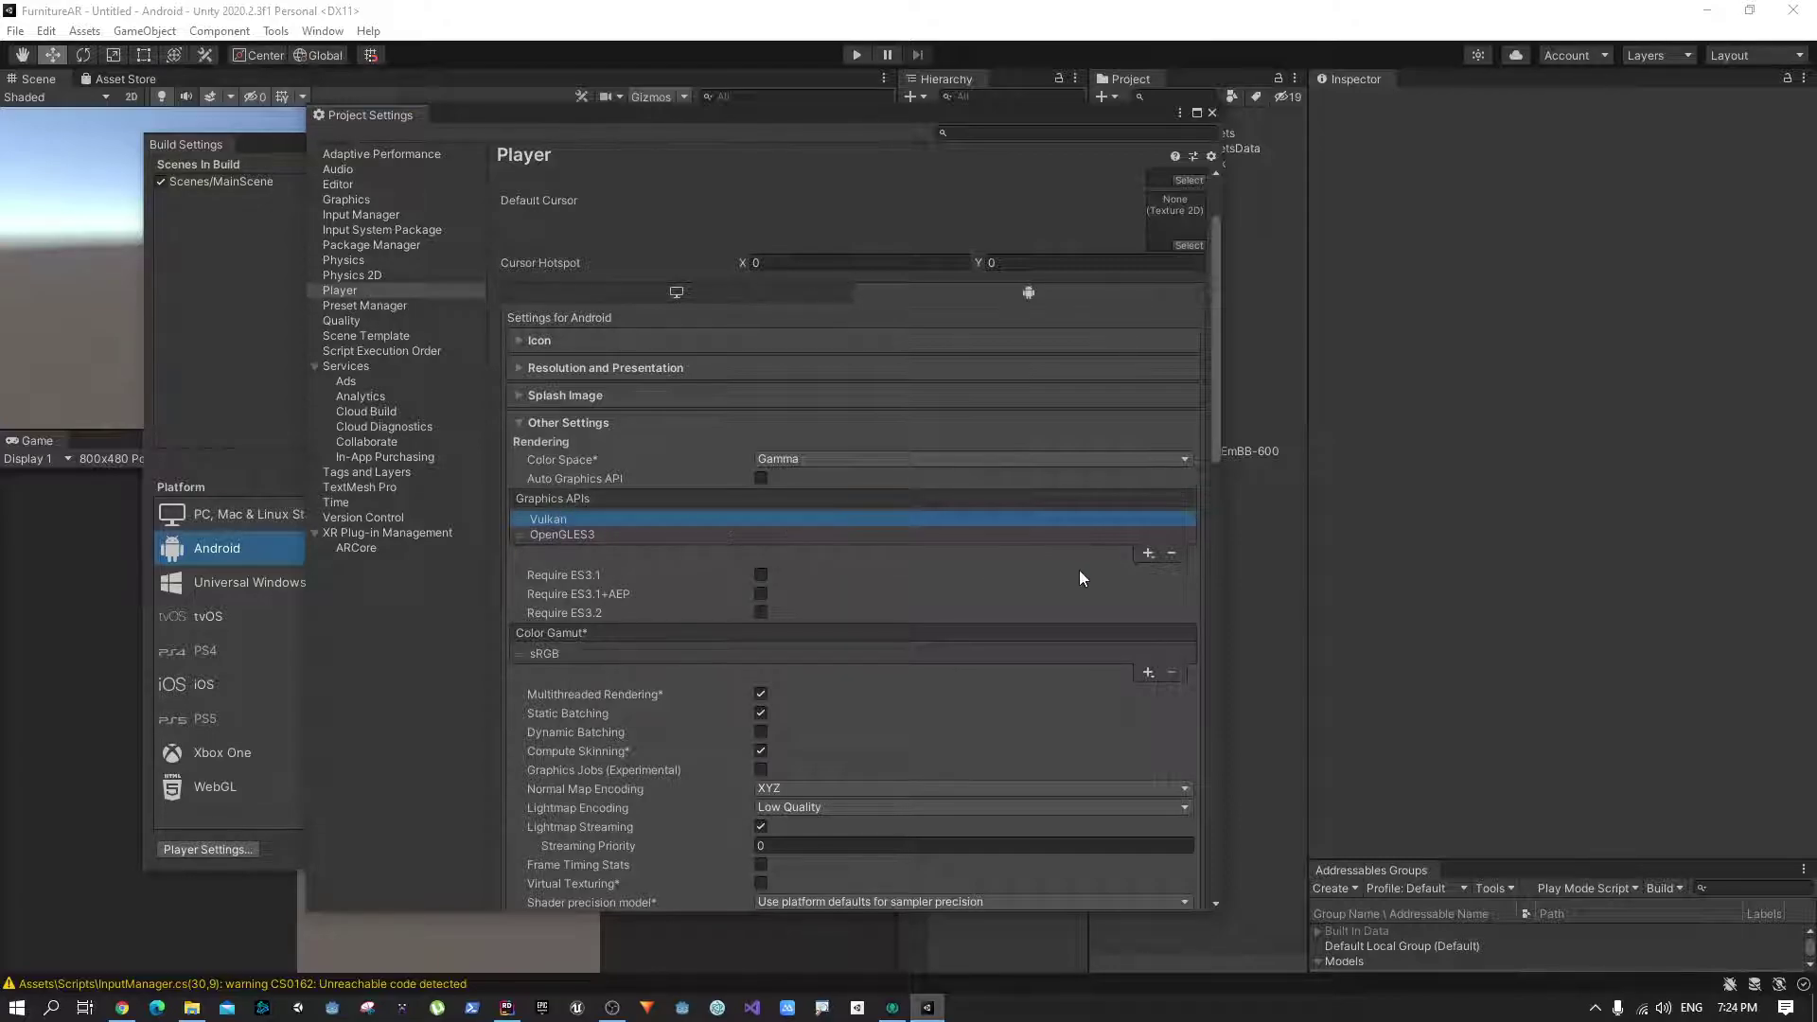
left_click(1174, 552)
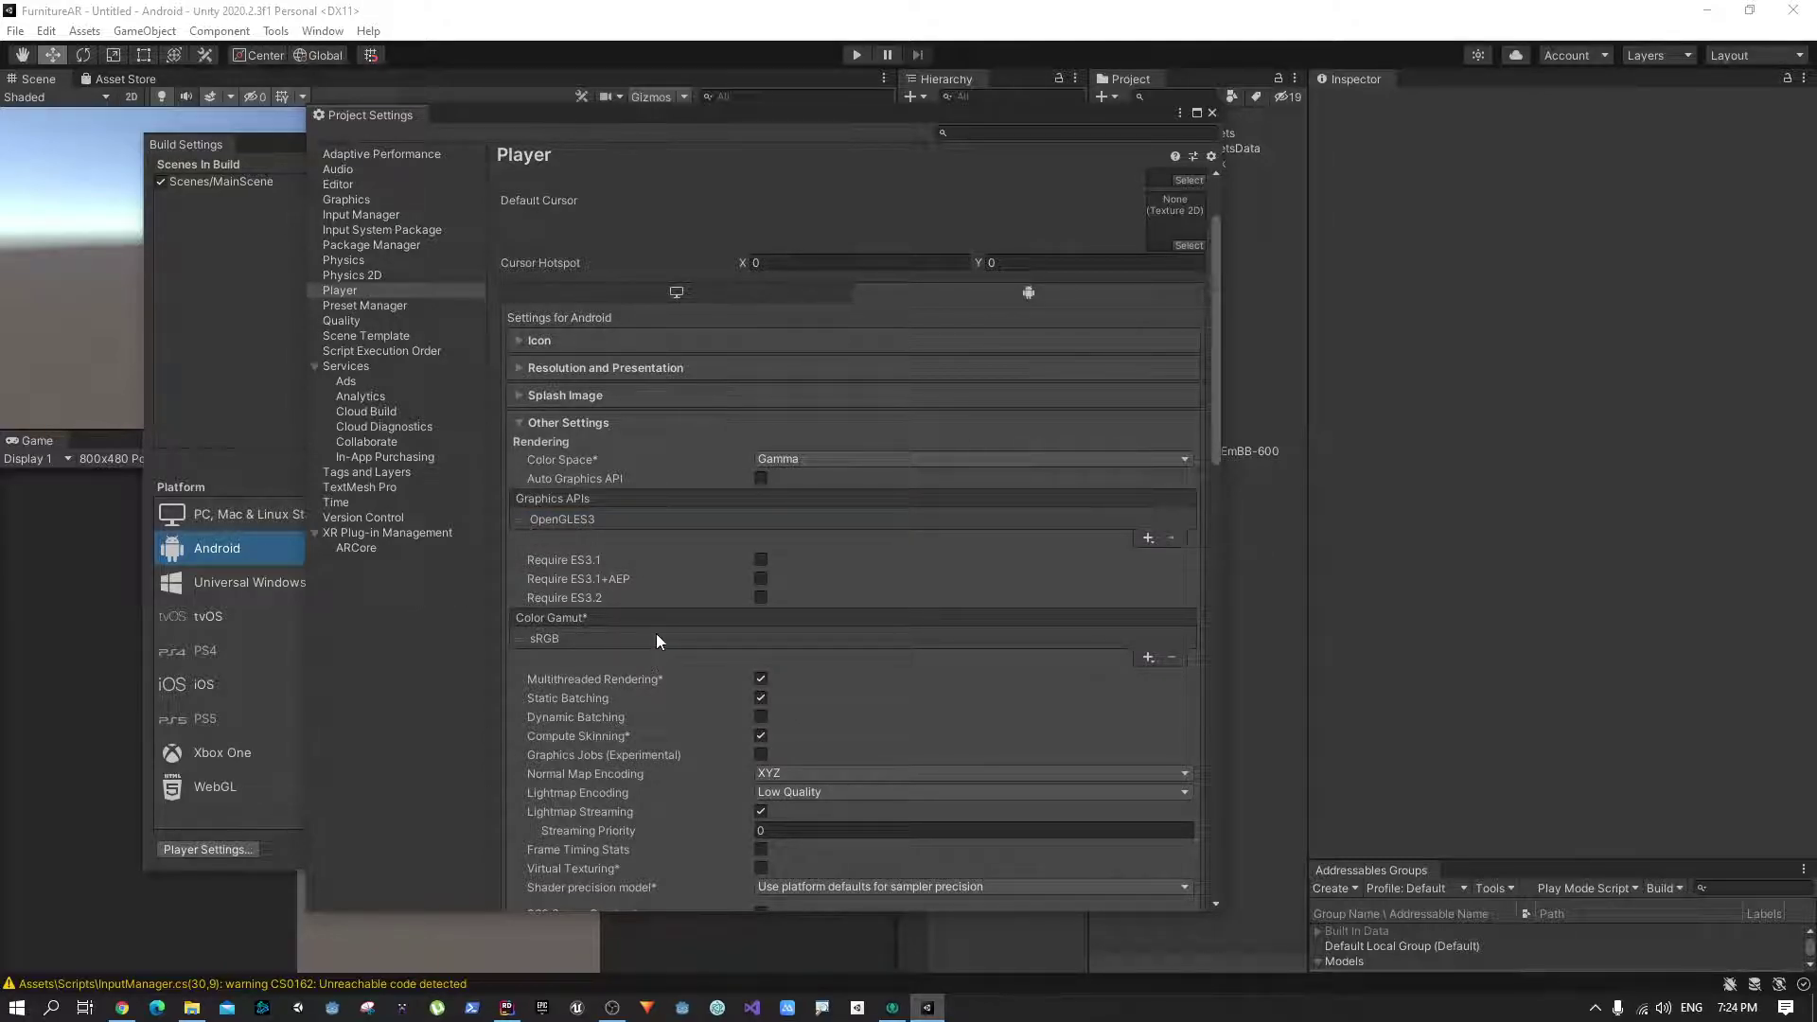
Set the Android Minimum API Level to Android 8.1 'Oreo' (API level 27)
scroll(656, 633, "down", 3)
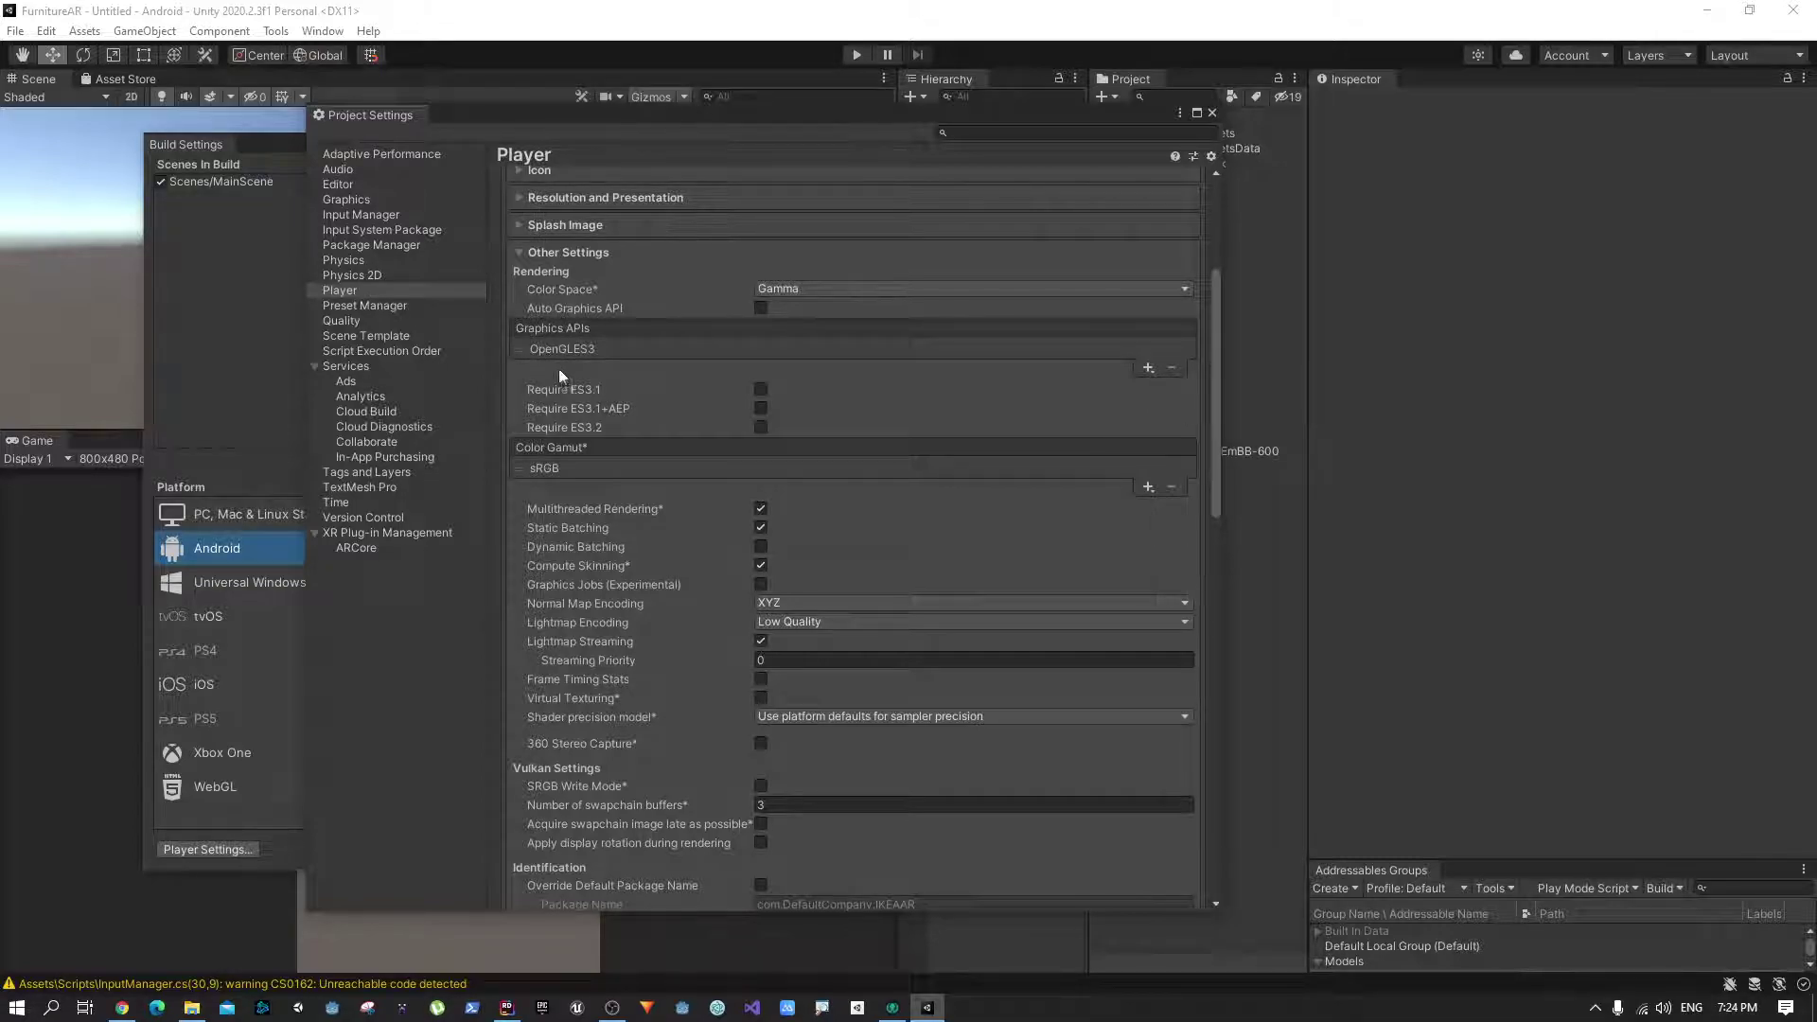
scroll(681, 738, "down", 7)
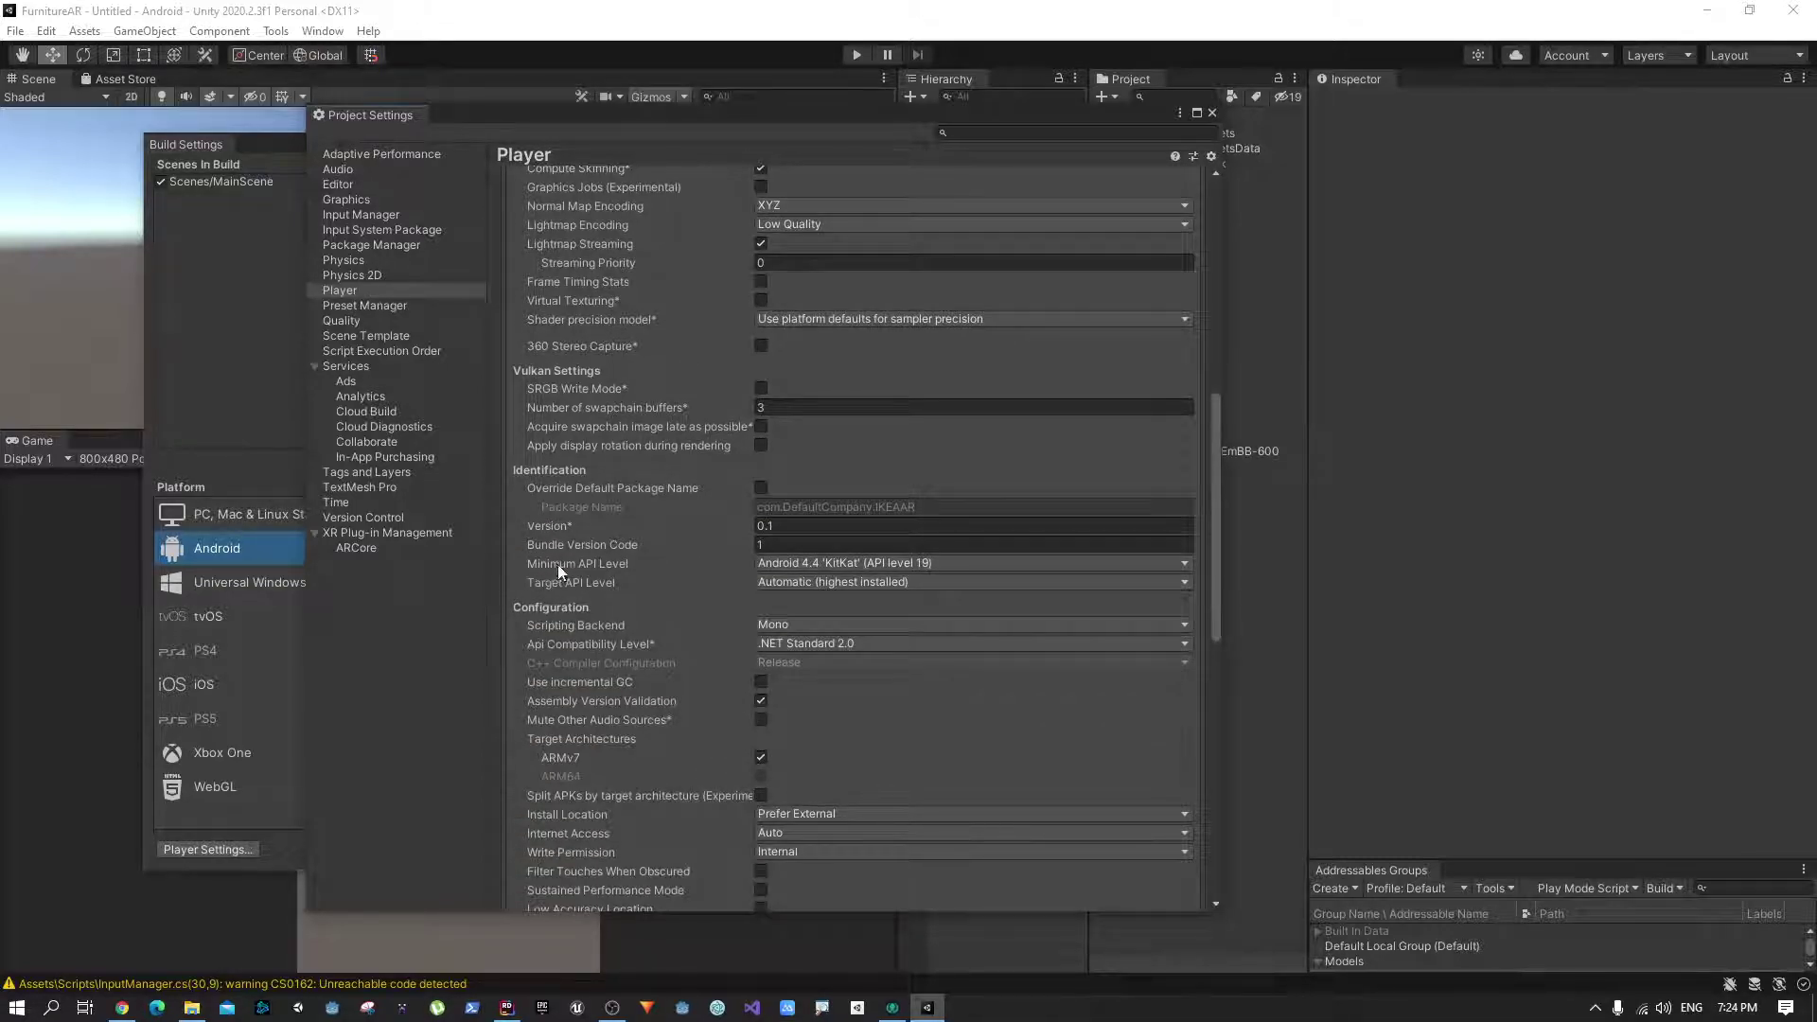
left_click(806, 563)
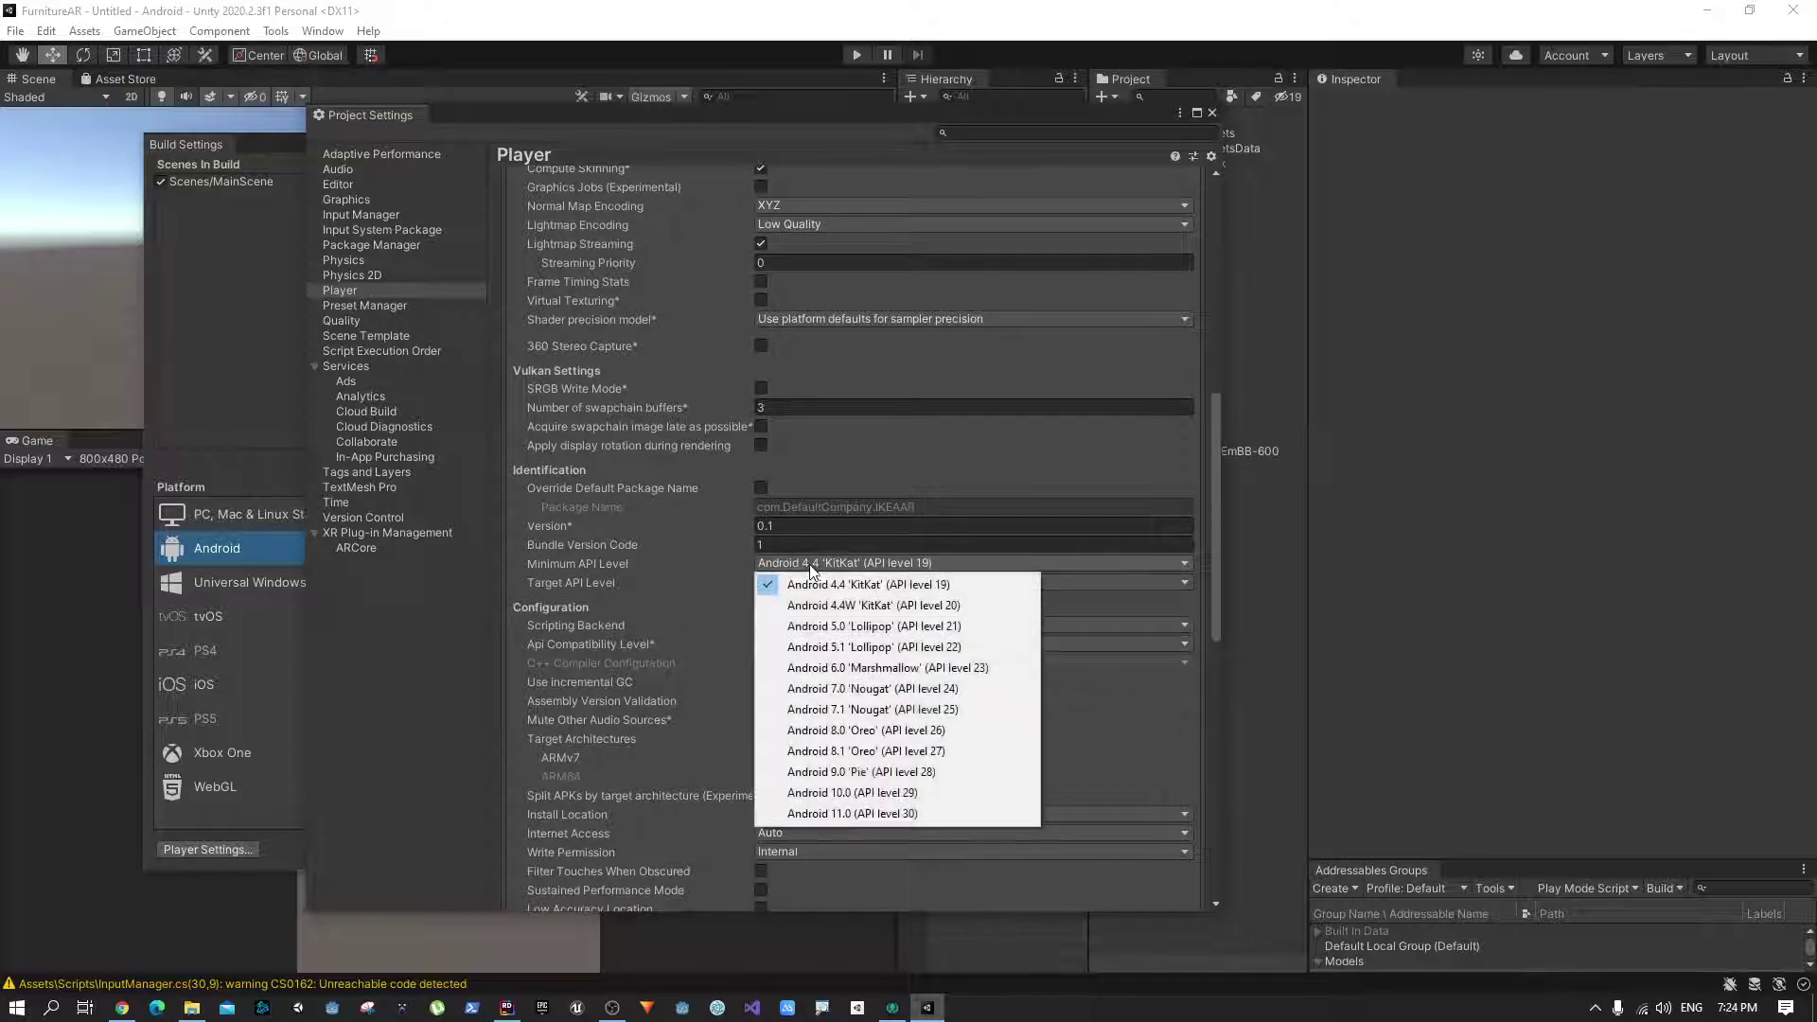
left_click(951, 752)
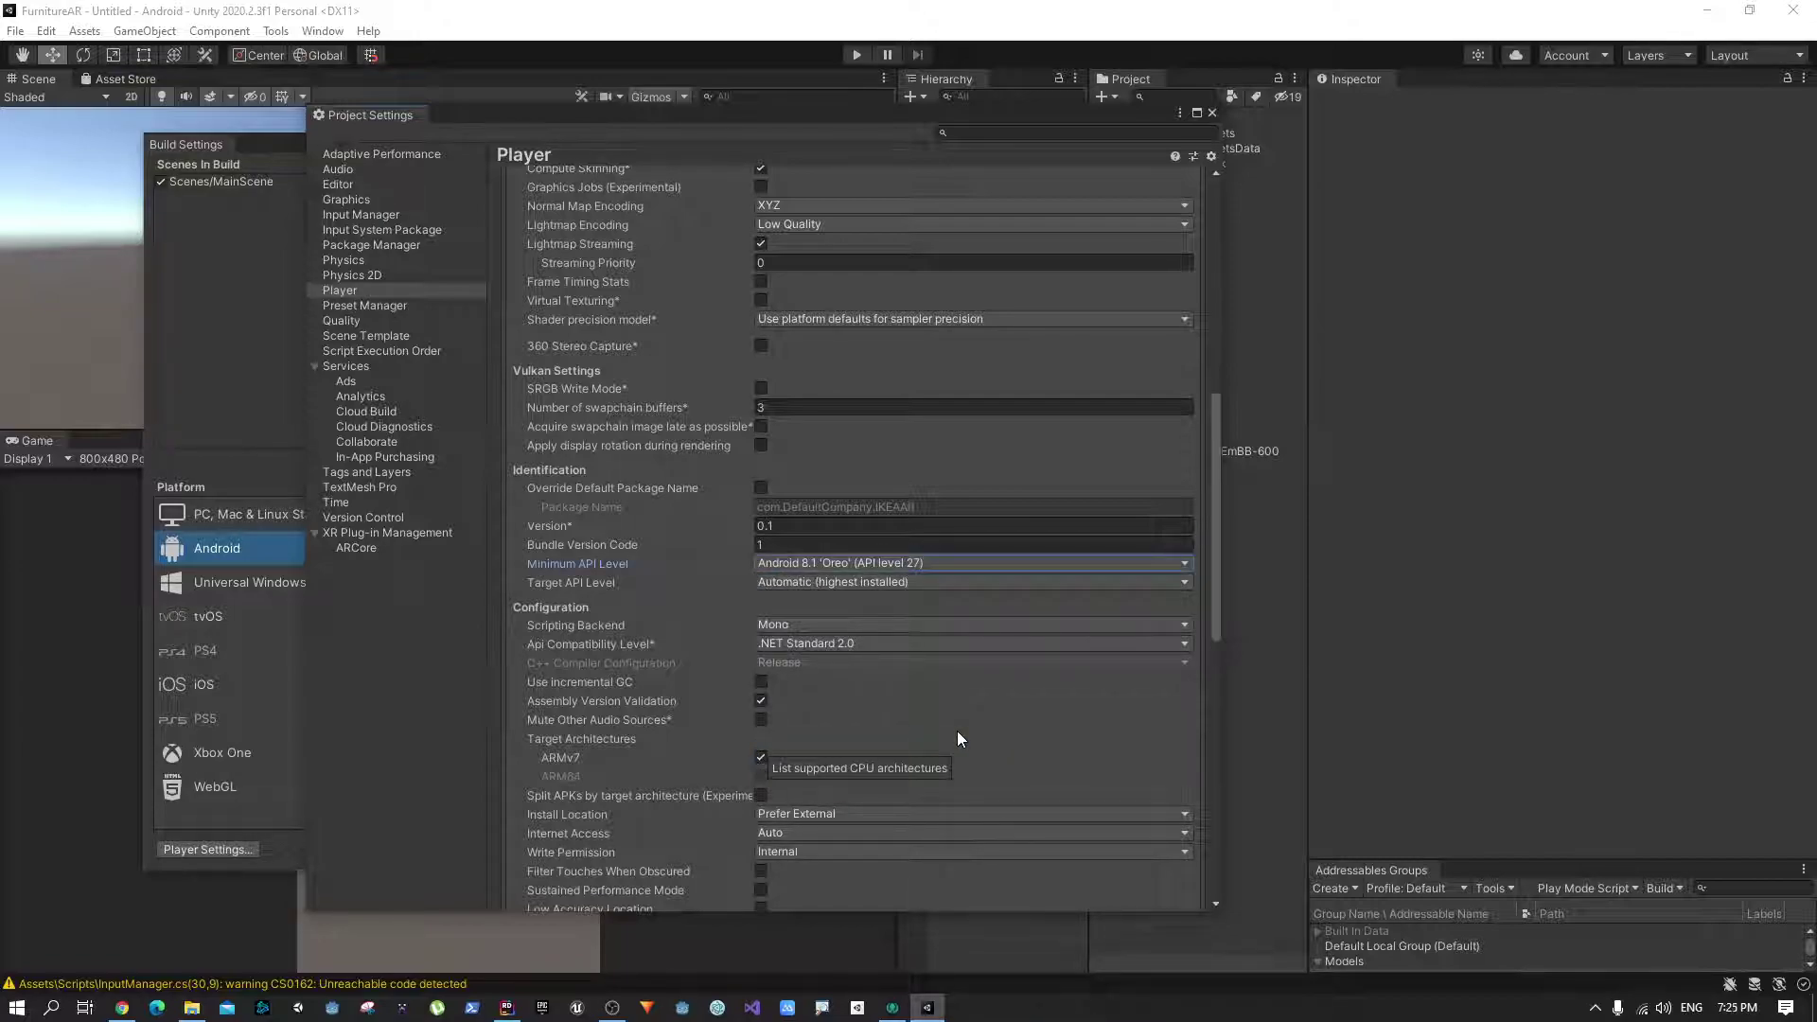
Review the remaining Android Player settings, and close the Project Settings and Build Settings windows
scroll(954, 730, "down", 4)
scroll(933, 663, "down", 5)
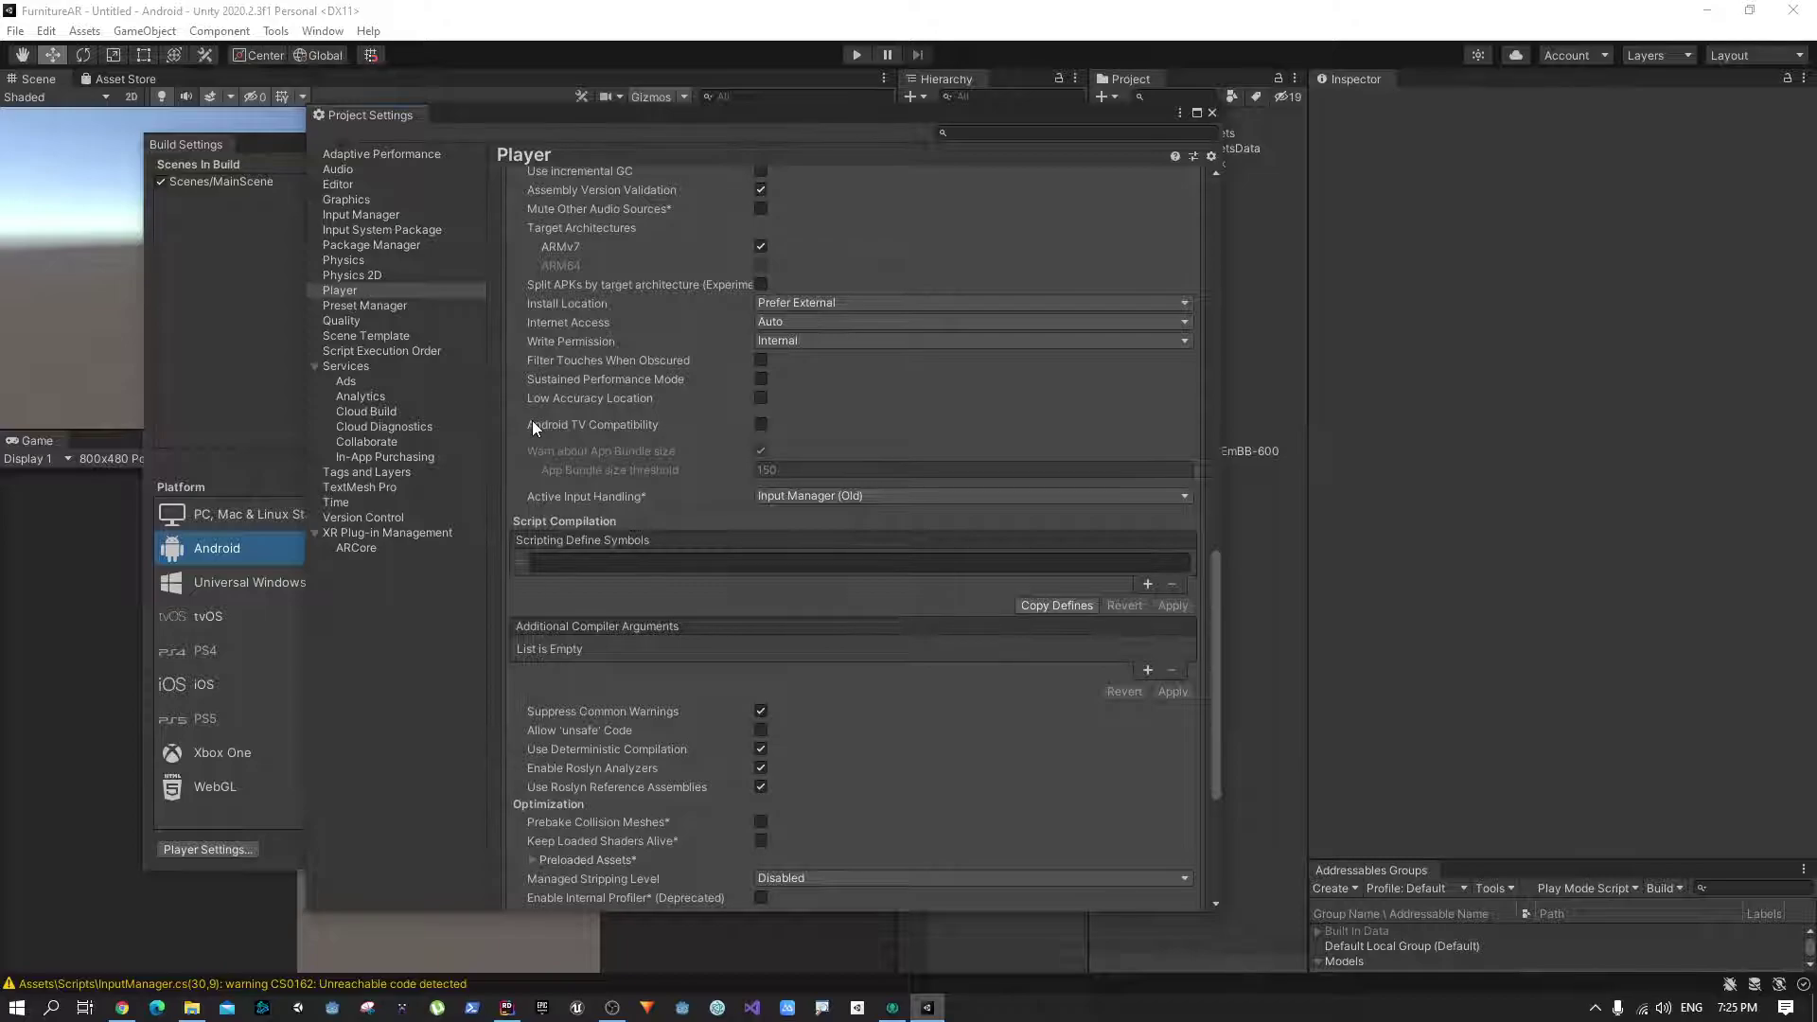
scroll(947, 751, "down", 5)
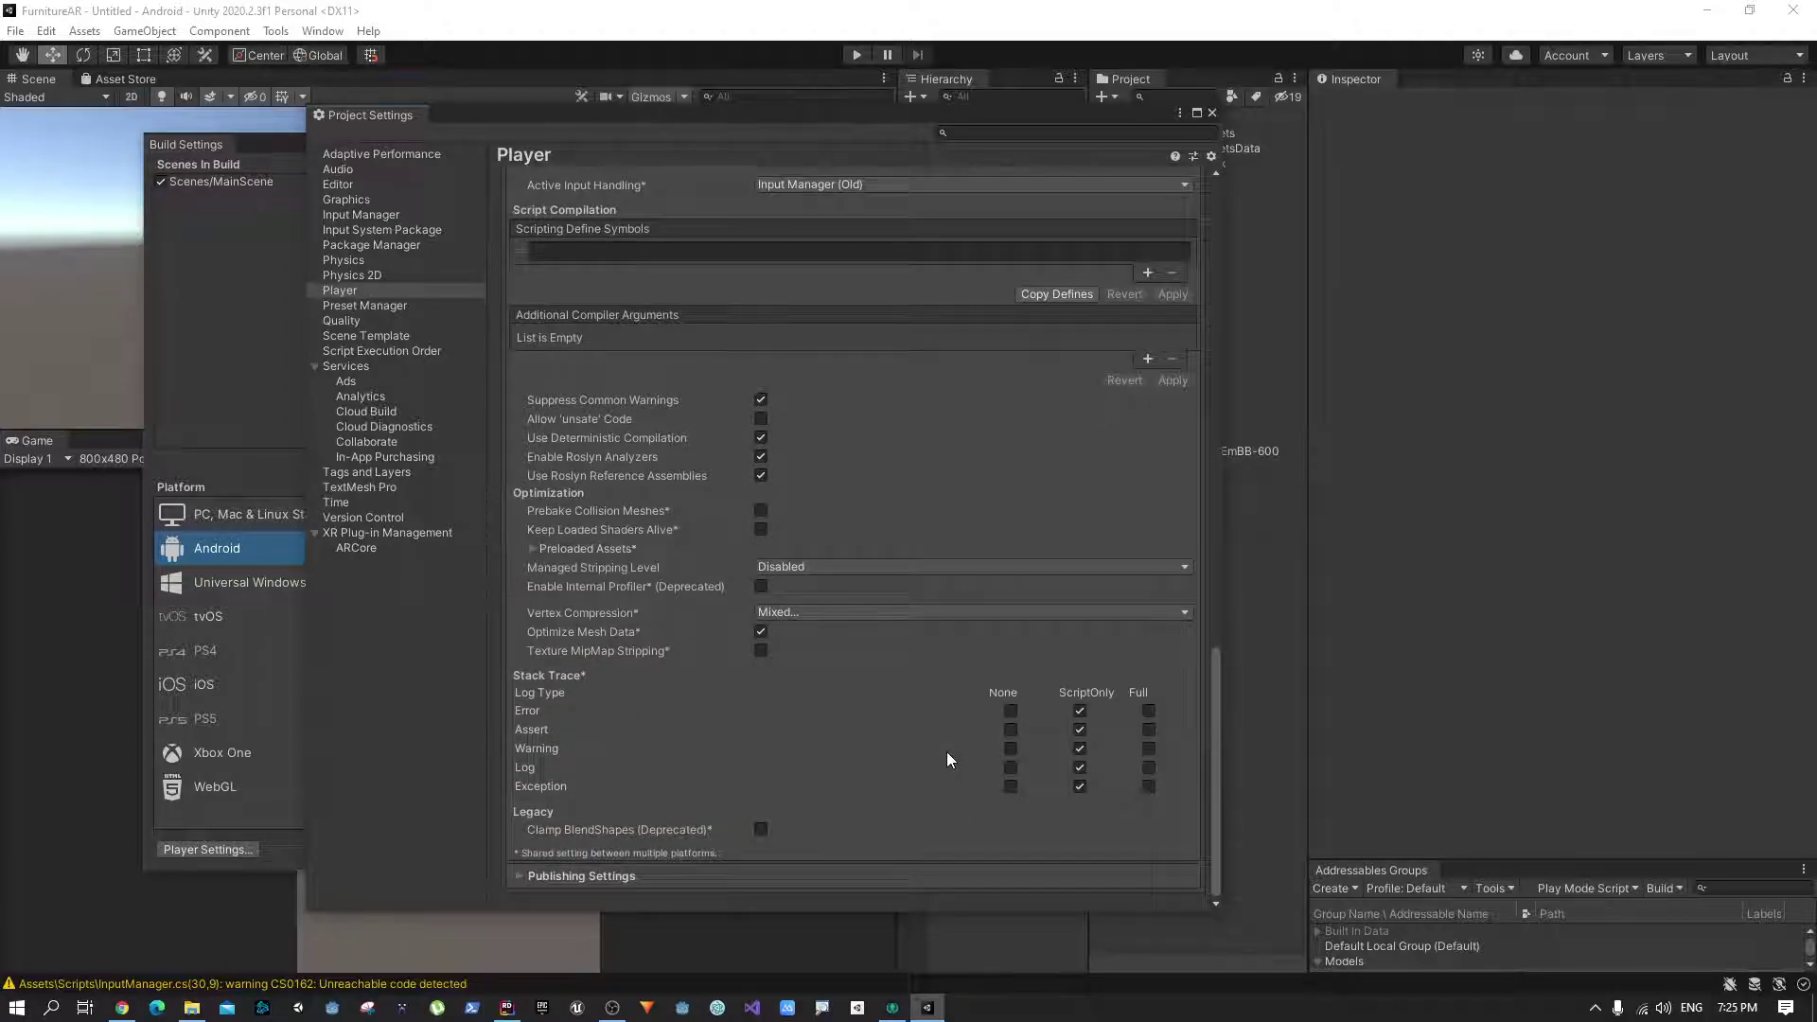
scroll(1015, 539, "up", 20)
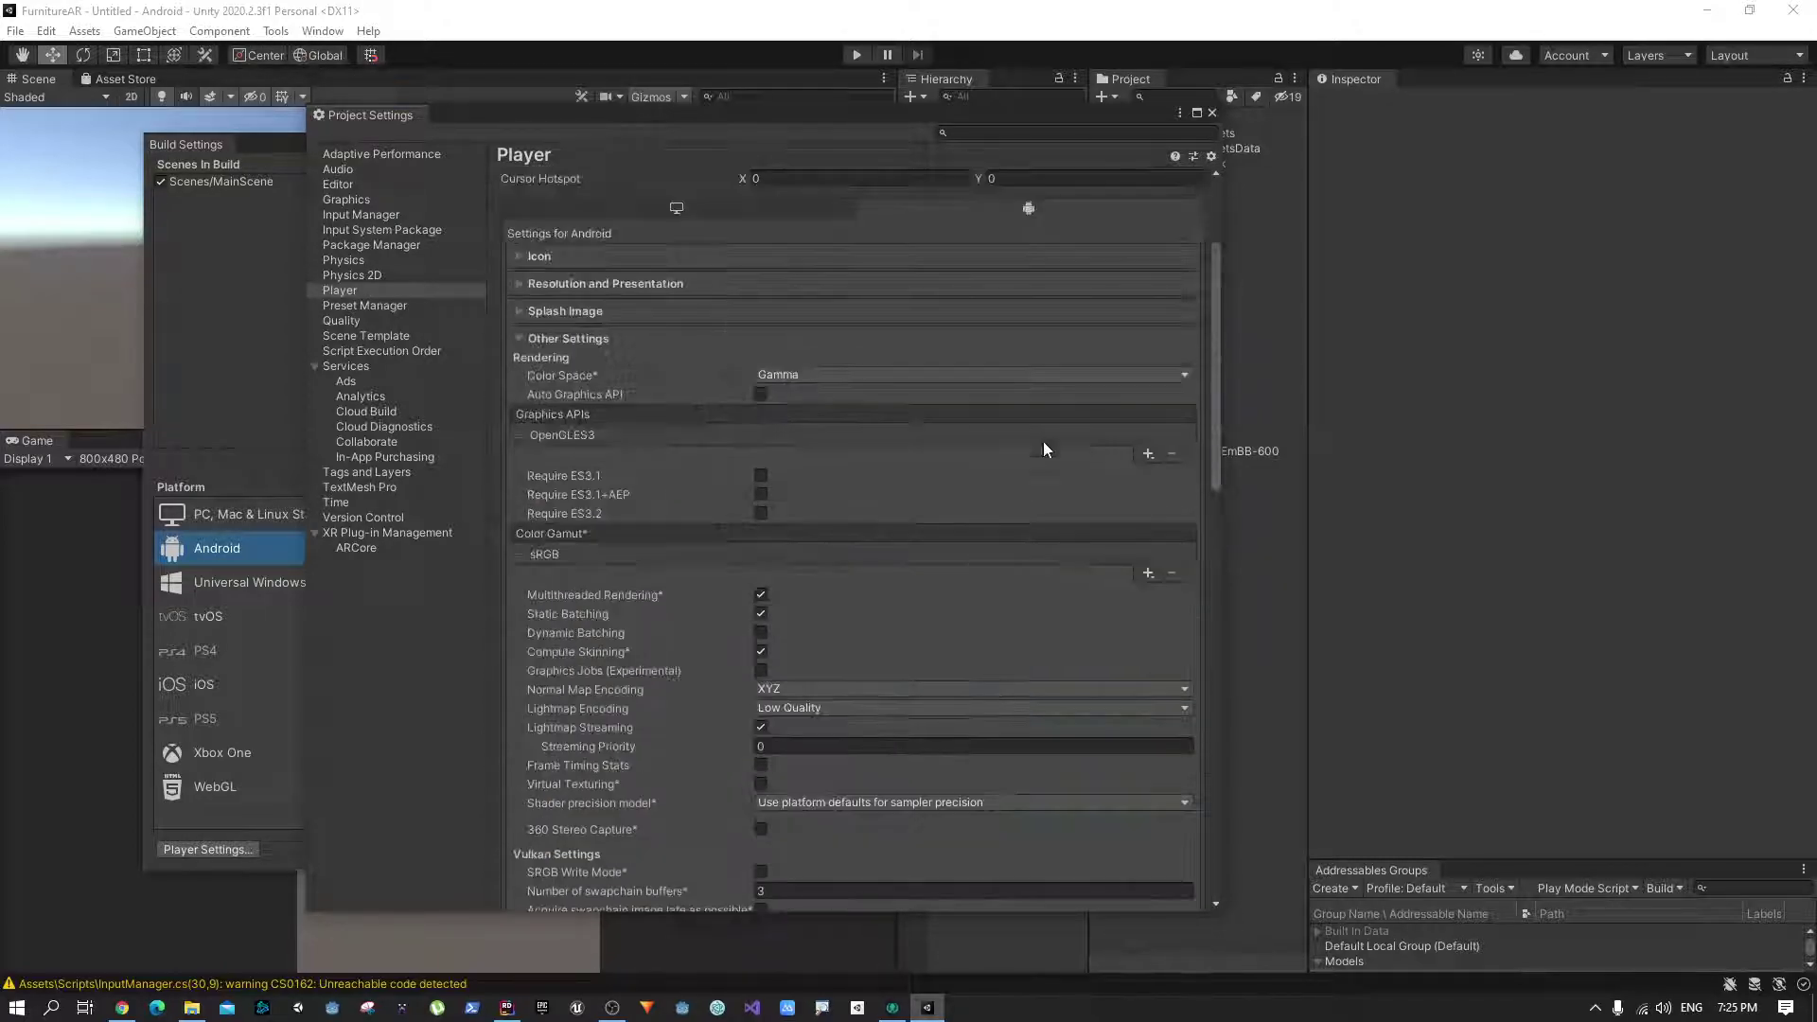
scroll(1037, 468, "up", 5)
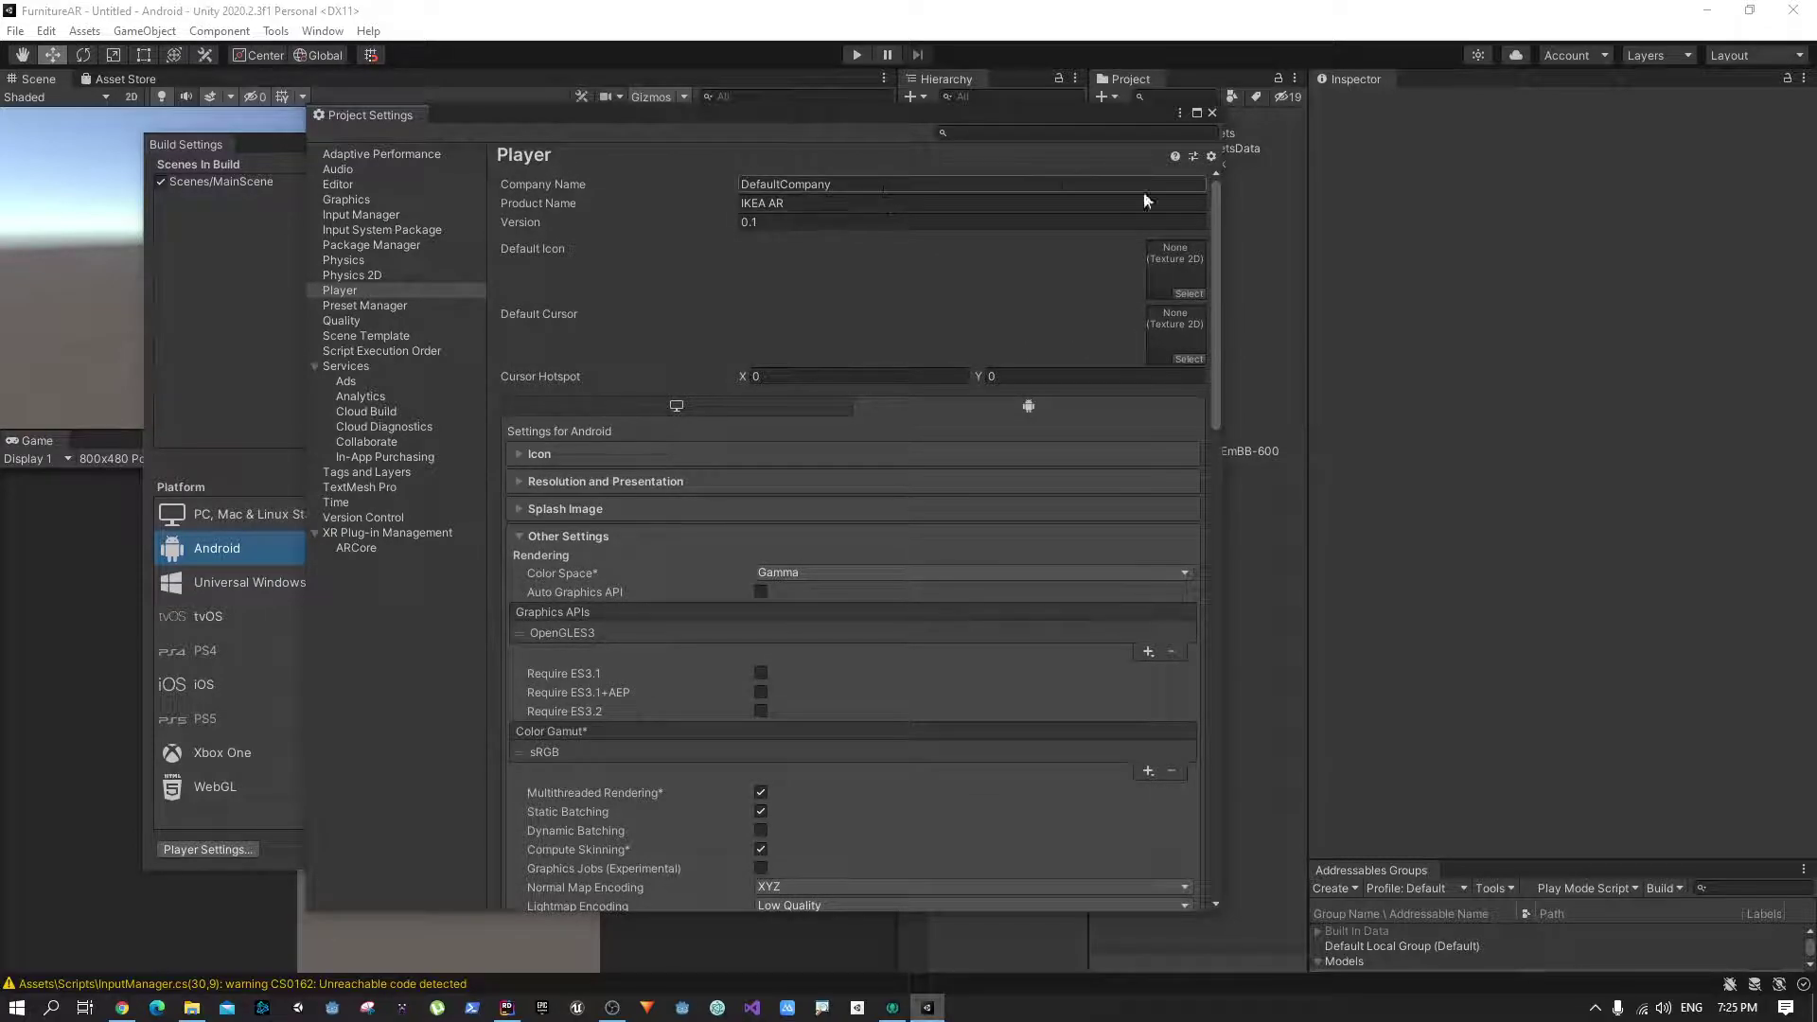
left_click(1212, 113)
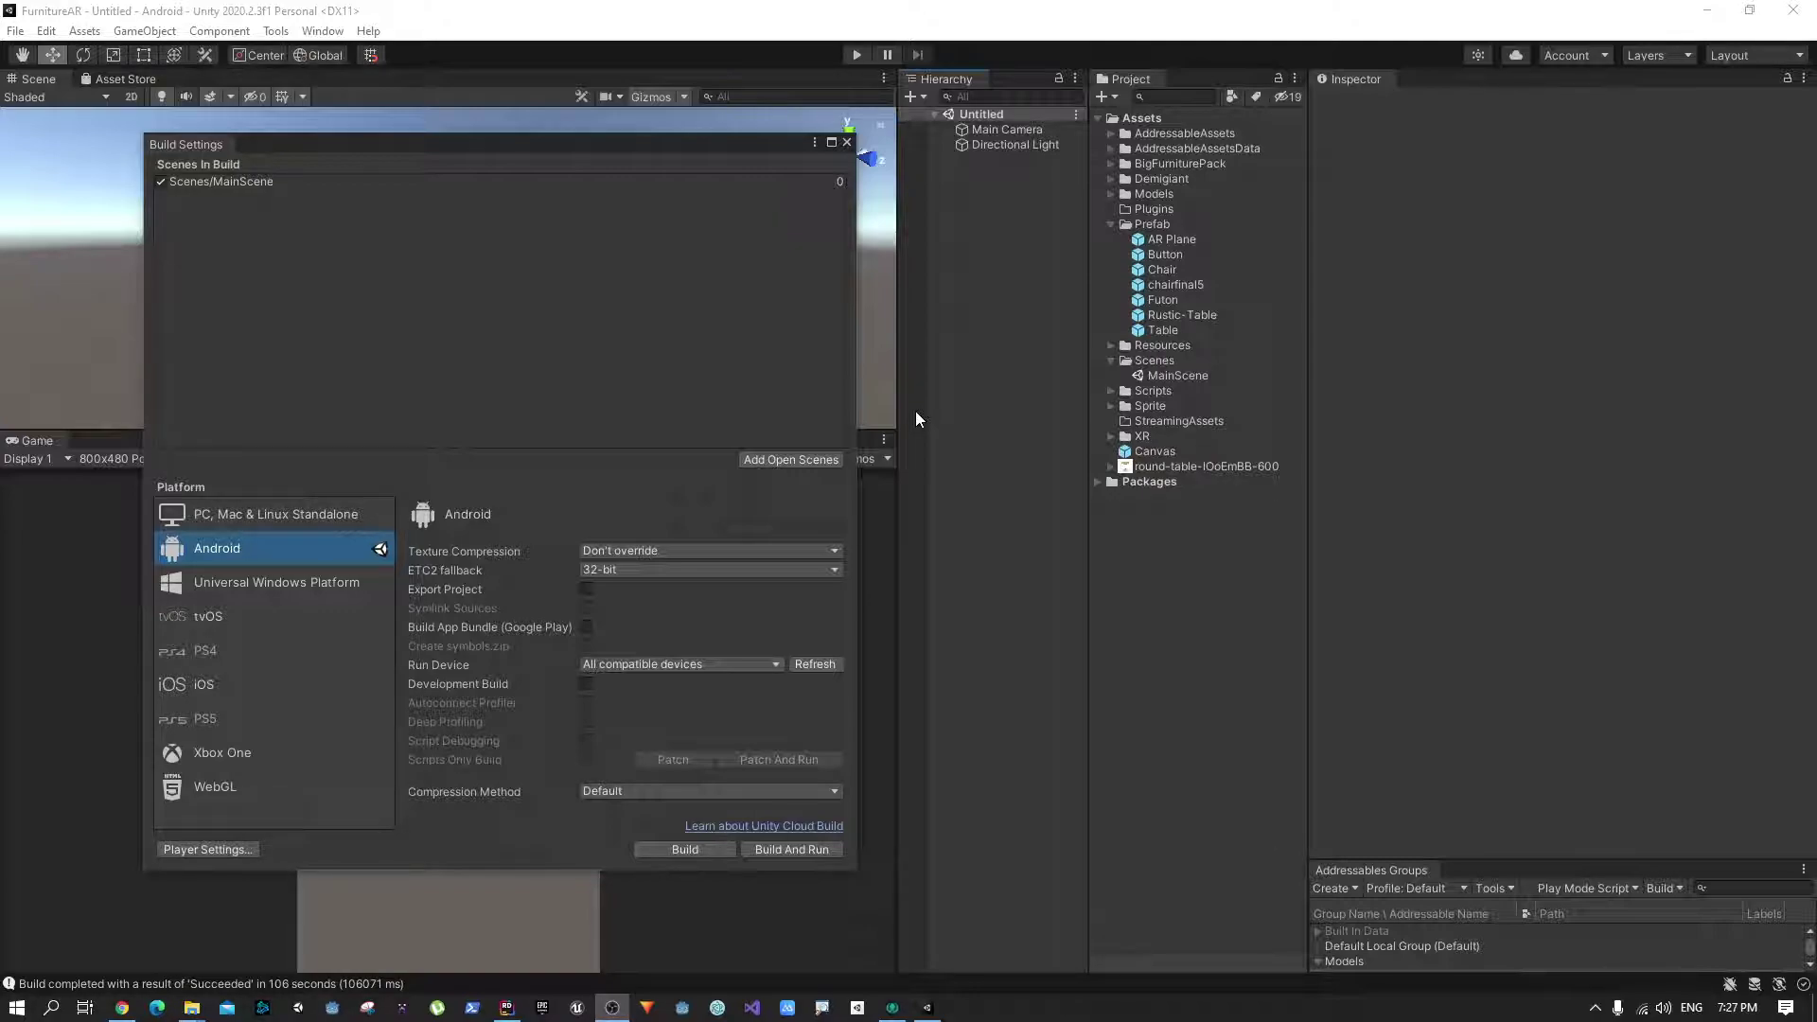
left_click(847, 142)
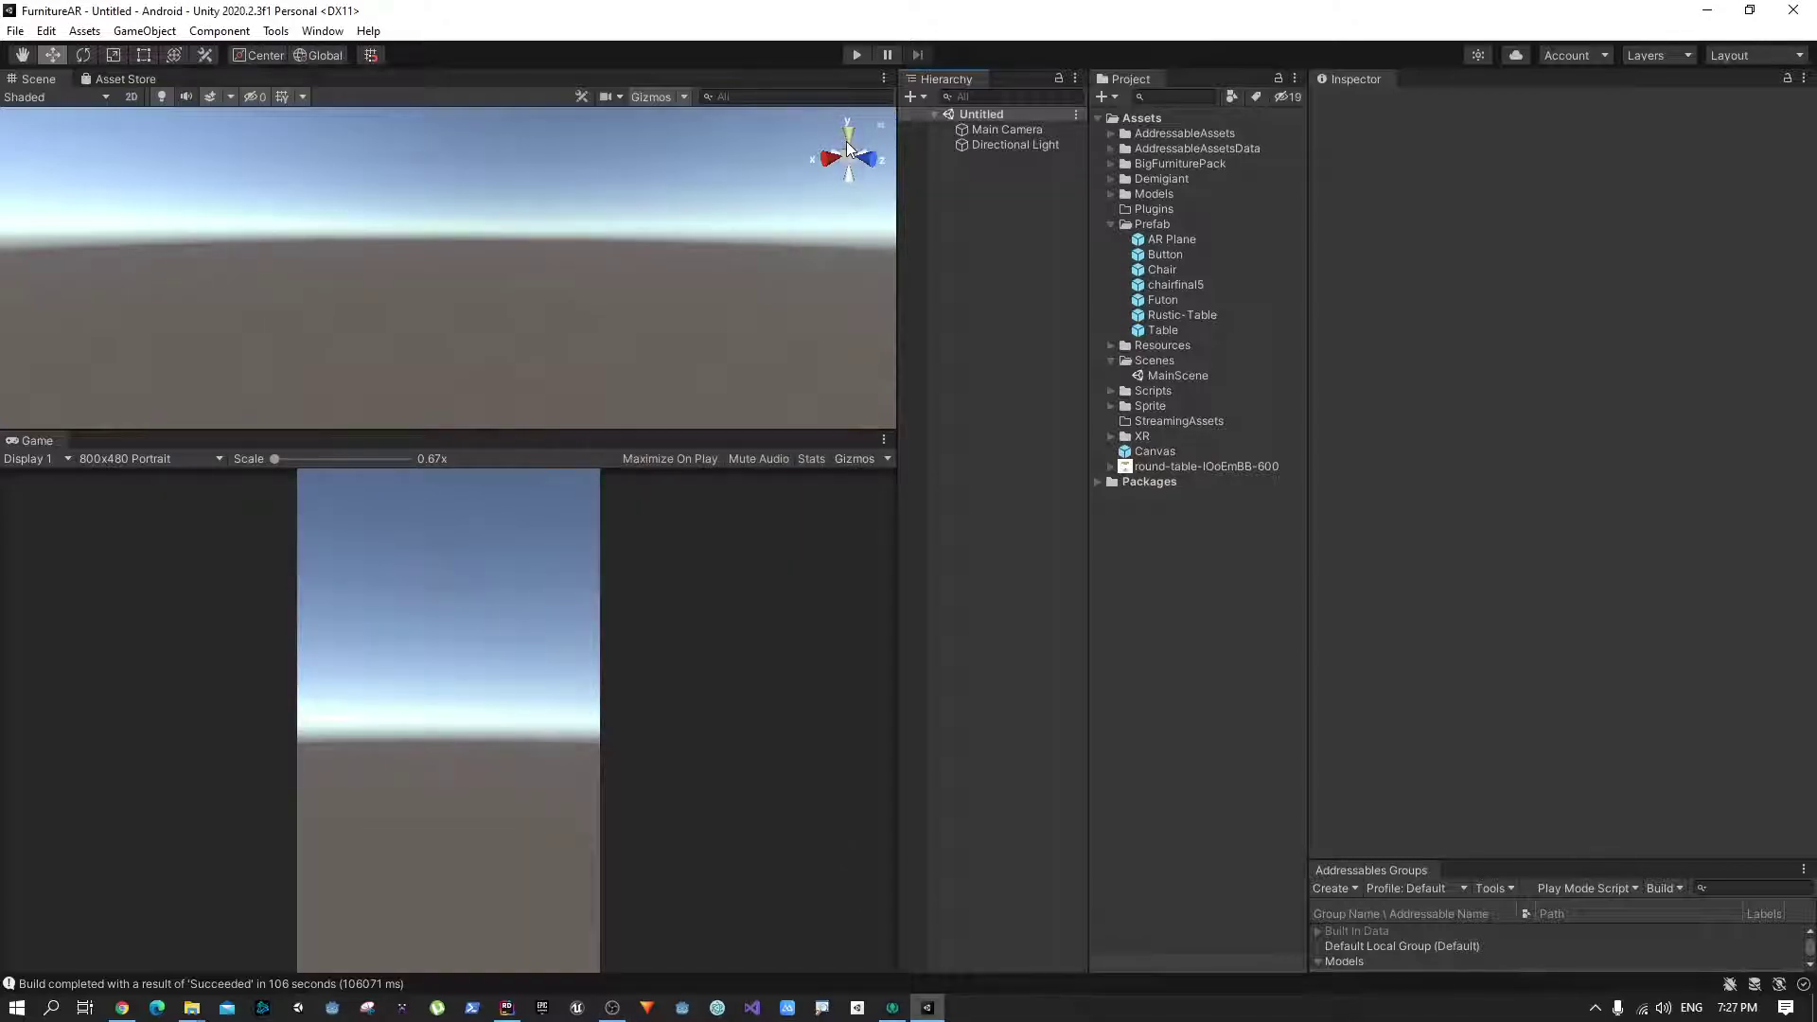